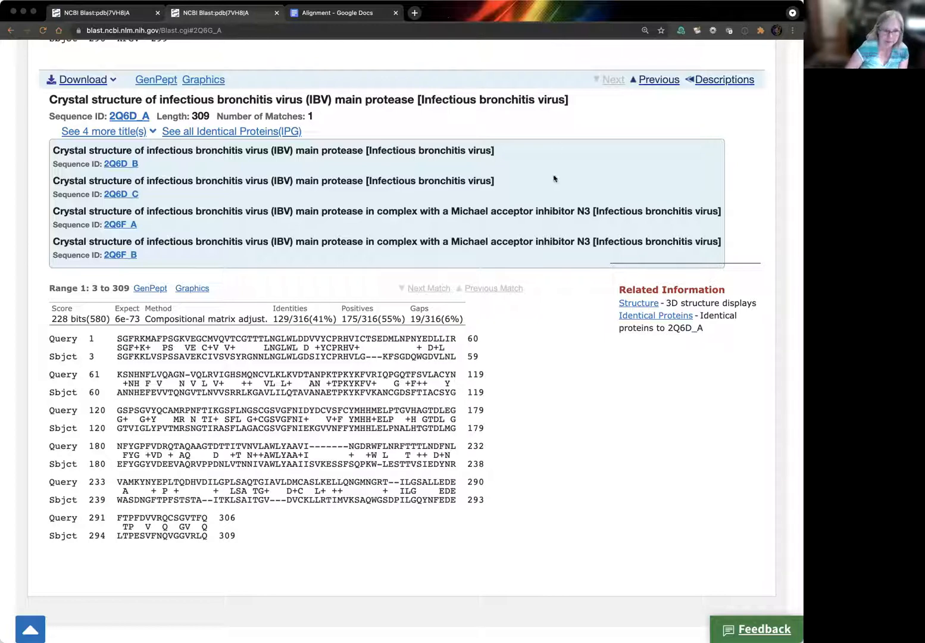
- Open the protein record for sequence 2Q6F_A from the infectious bronchitis virus main protease match
scroll(552, 418, up, 1)
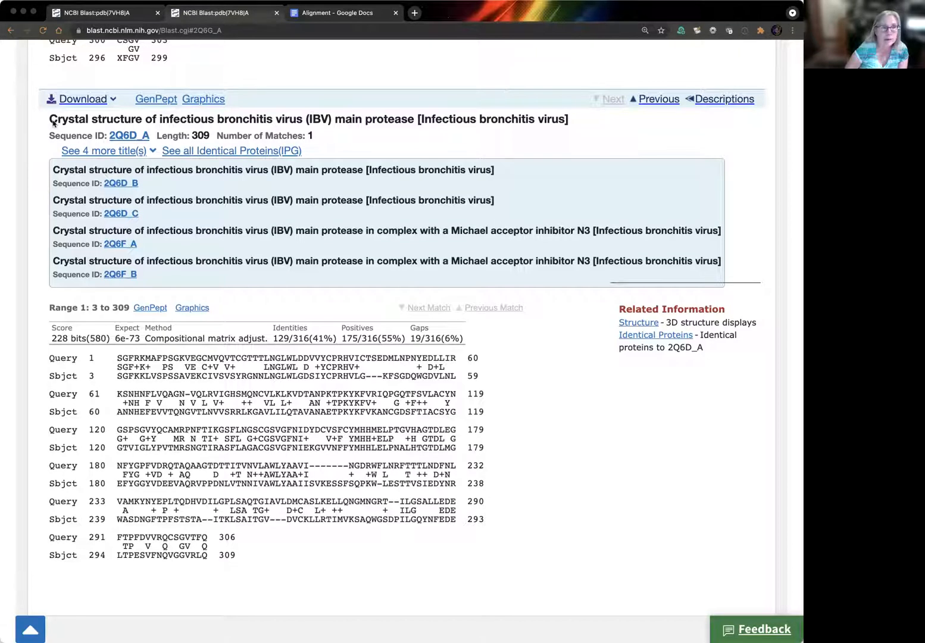
drag(158, 119, 412, 125)
click(416, 149)
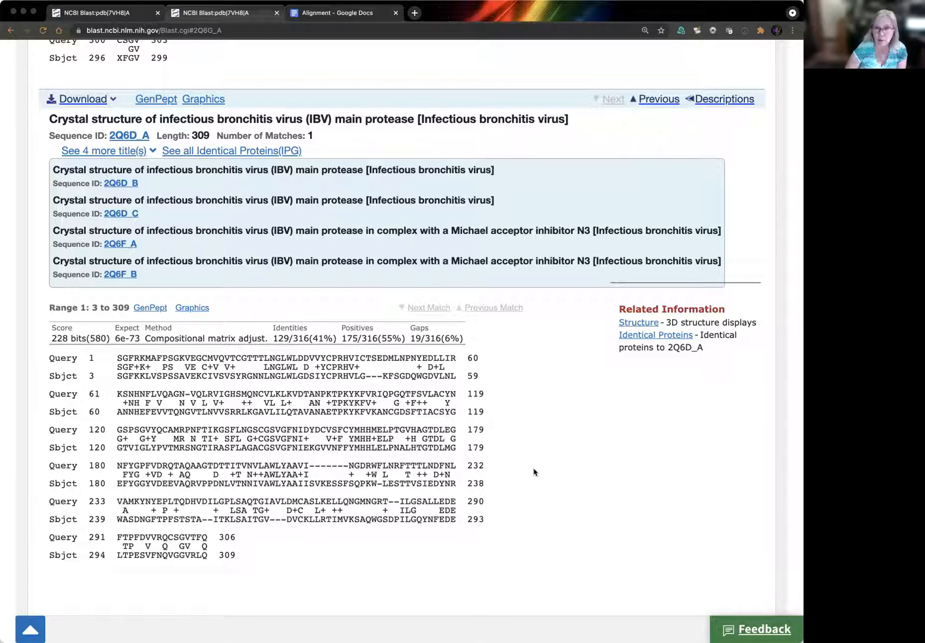
scroll(534, 471, up, 1)
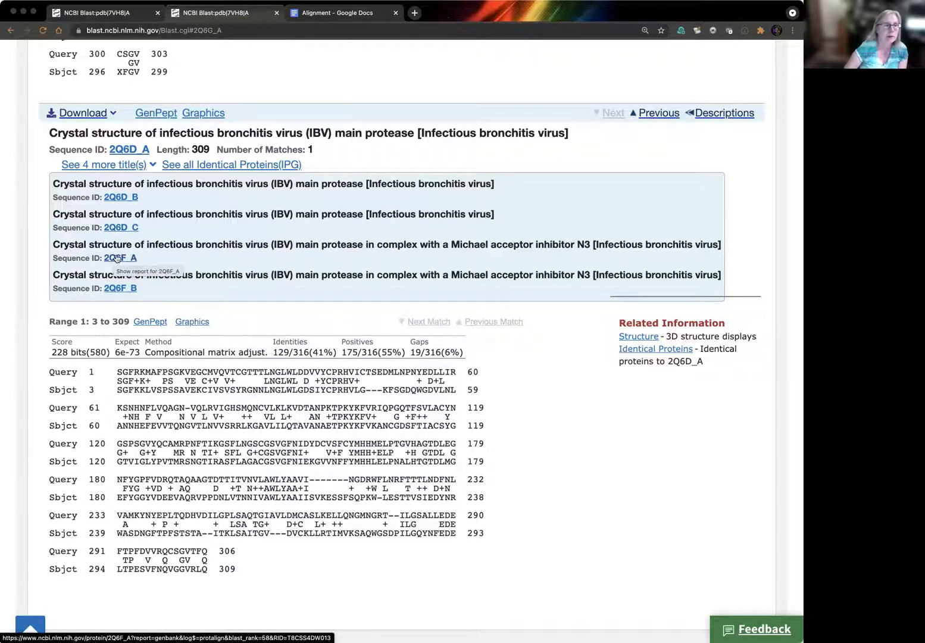
click(116, 258)
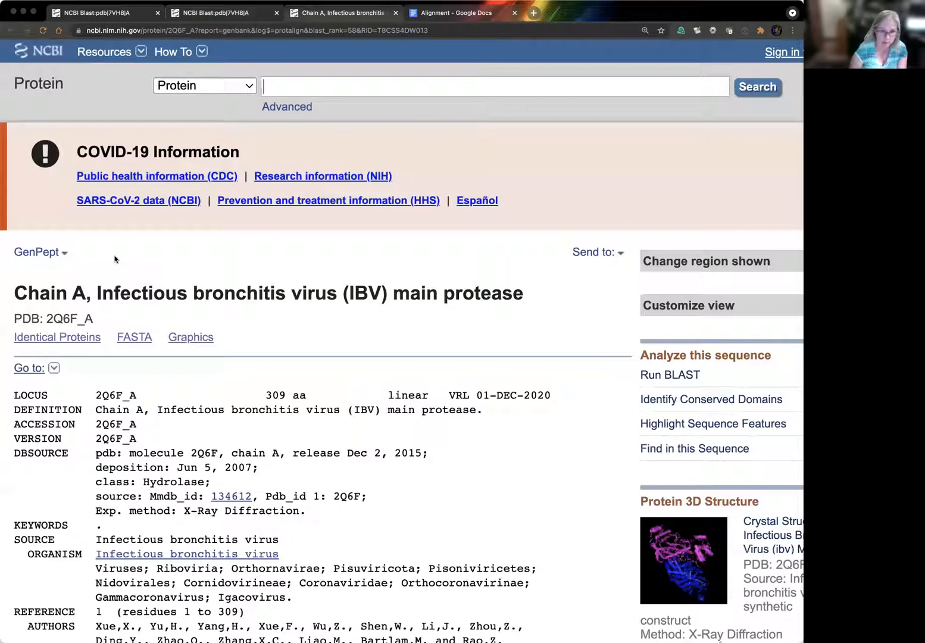
- Highlight the record date and the amino acid length in the LOCUS line of the 2Q6F_A record
scroll(518, 458, down, 3)
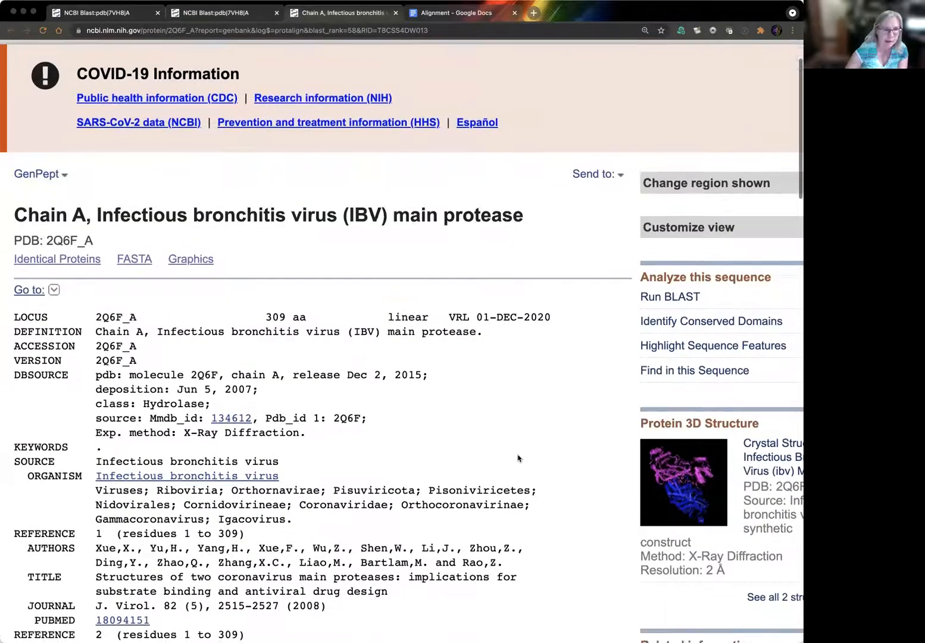
scroll(518, 458, down, 2)
scroll(506, 345, down, 2)
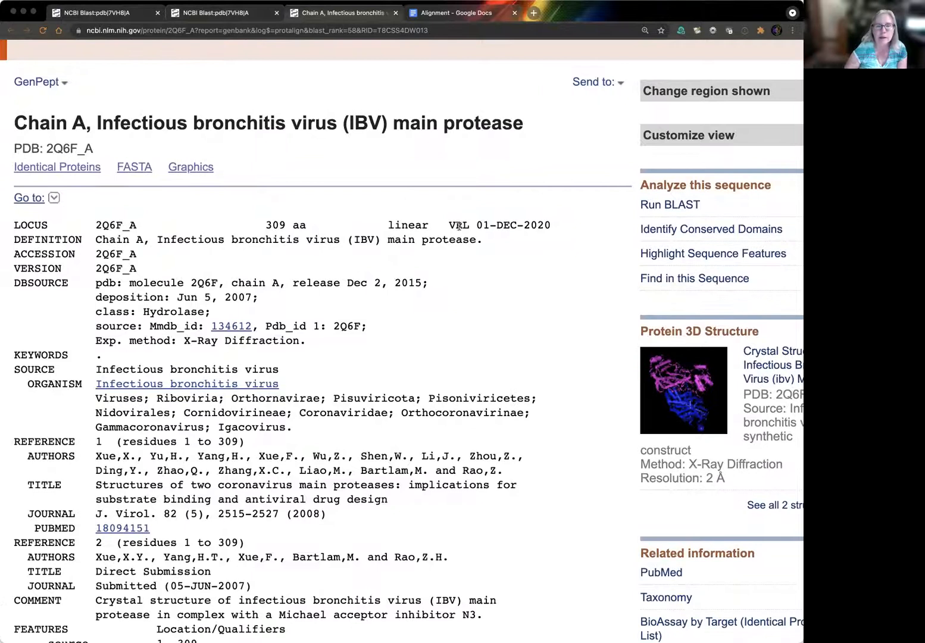
drag(476, 224, 561, 227)
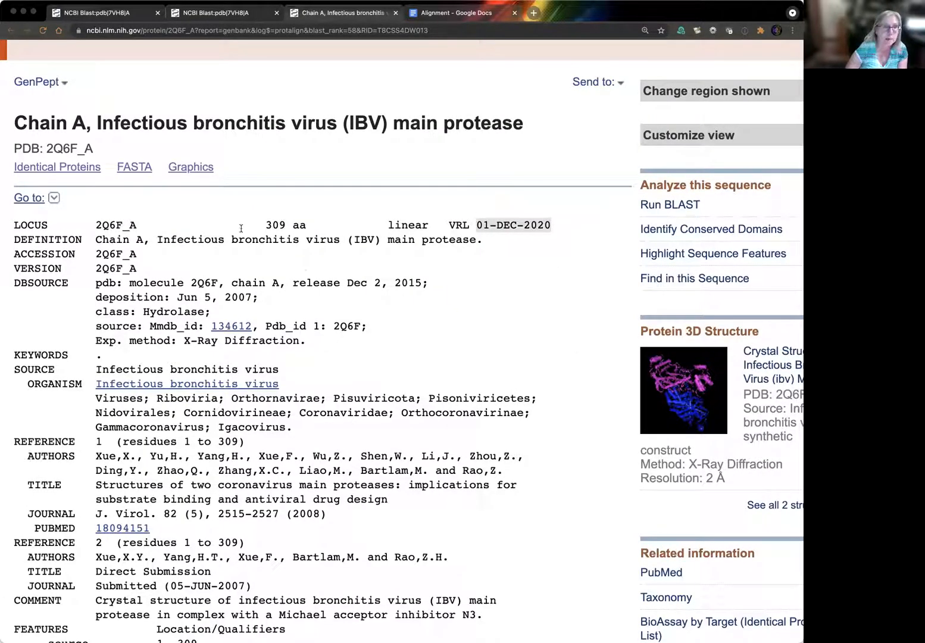
drag(267, 225, 307, 226)
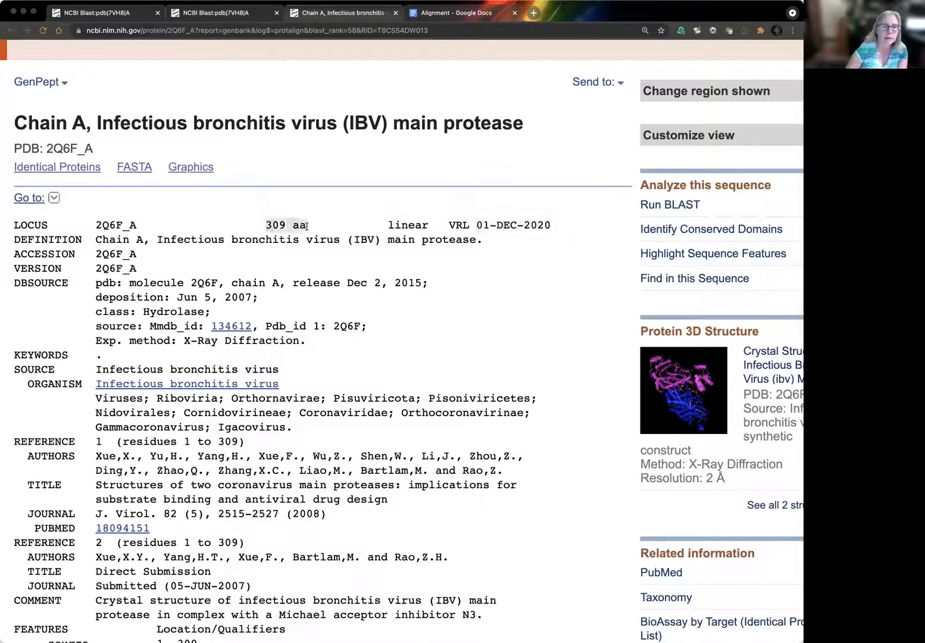
- Review the source, references, comment and annotated features of the 2Q6F_A protein record
scroll(531, 352, down, 3)
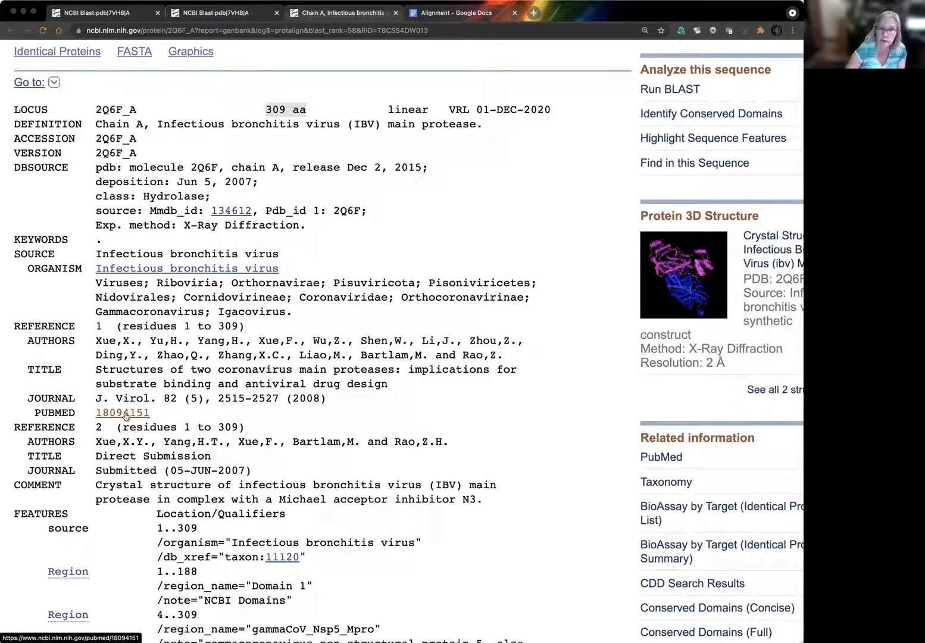
scroll(416, 466, down, 3)
scroll(417, 466, down, 6)
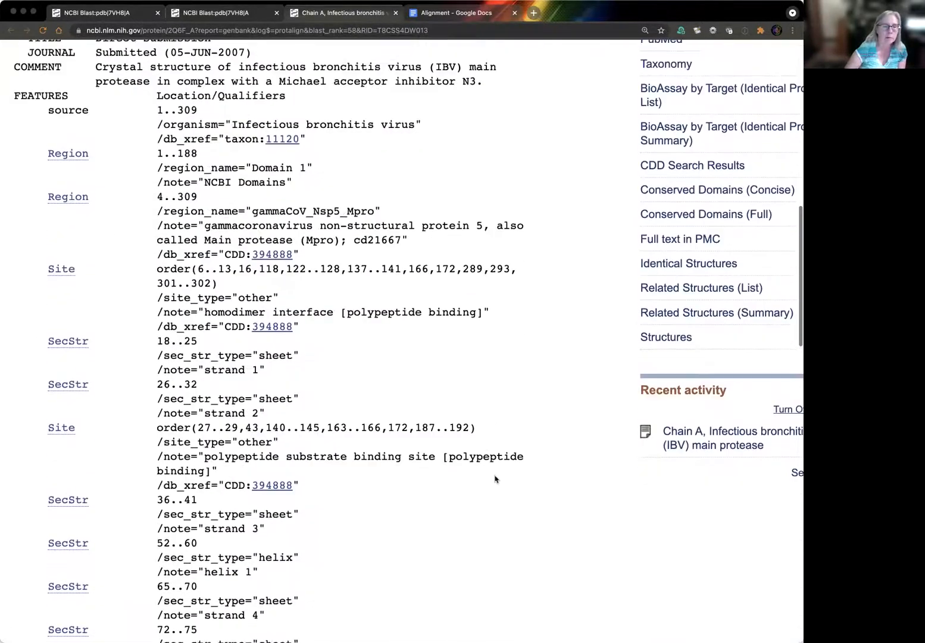
scroll(495, 479, down, 2)
scroll(347, 512, down, 1)
scroll(347, 513, down, 4)
scroll(347, 513, up, 5)
scroll(347, 513, up, 6)
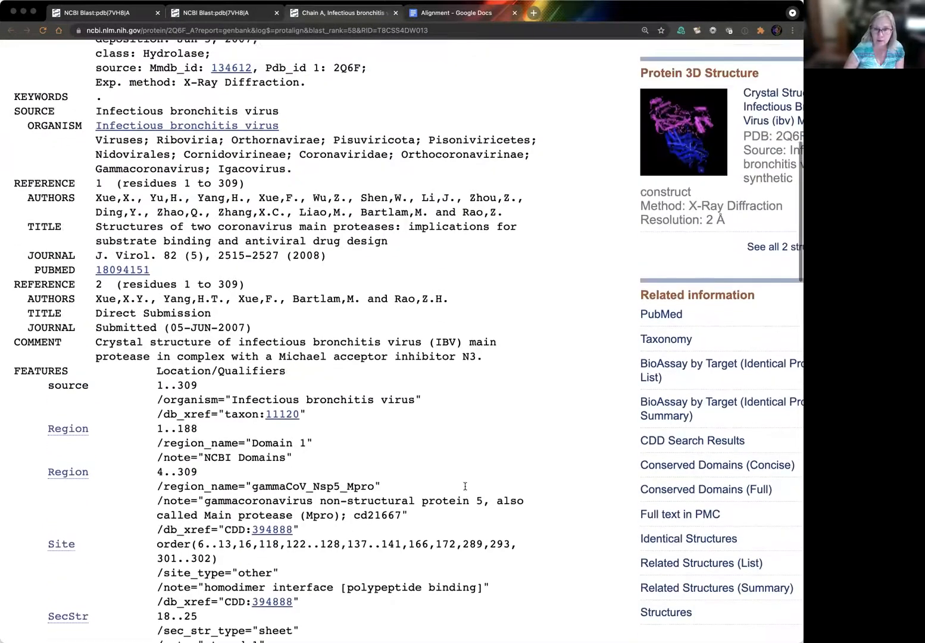
scroll(465, 485, up, 3)
- Open the full list of 3D structures linked to the 2Q6F_A protein
scroll(566, 482, right, 1)
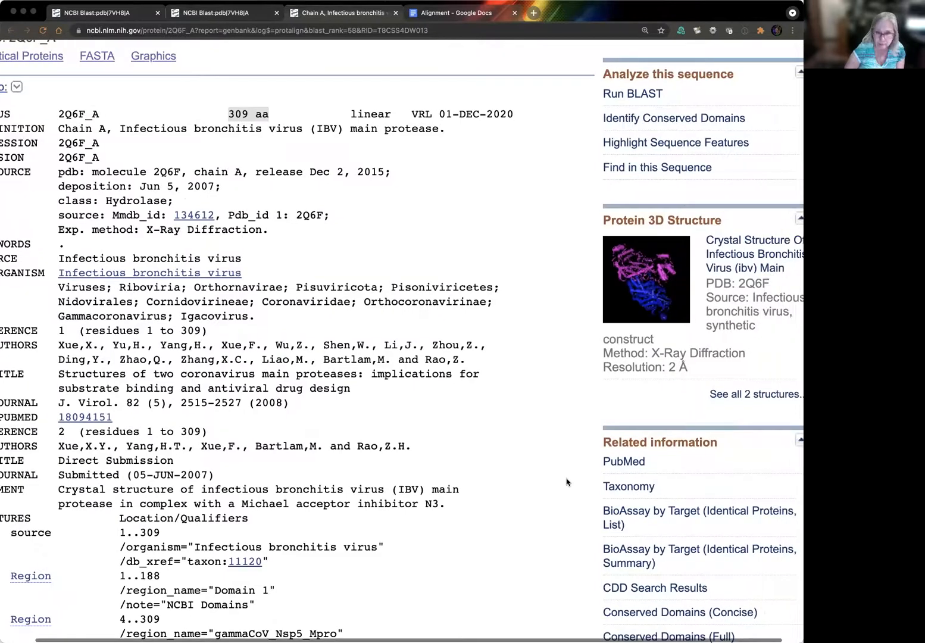
scroll(566, 482, right, 1)
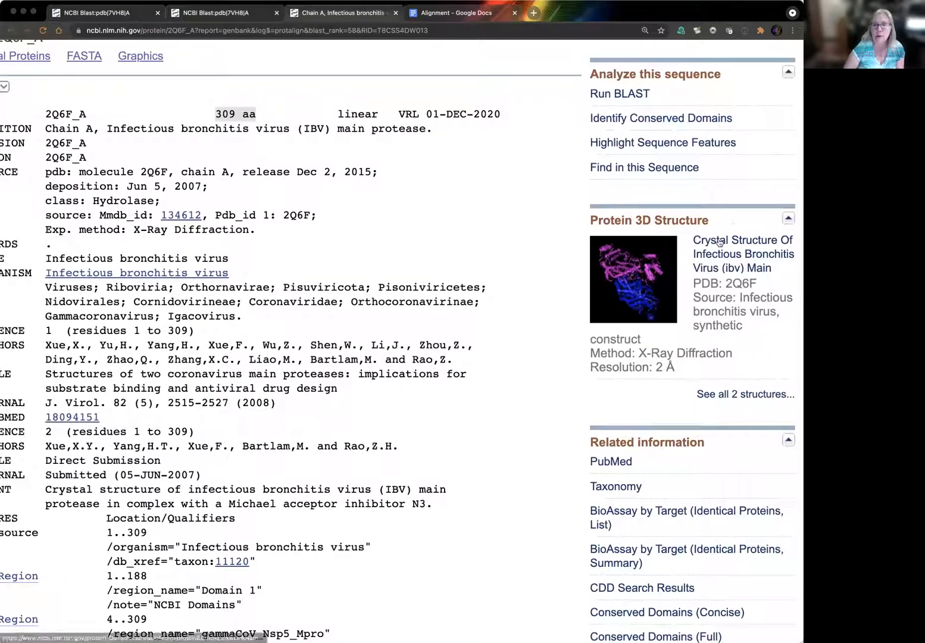
click(721, 395)
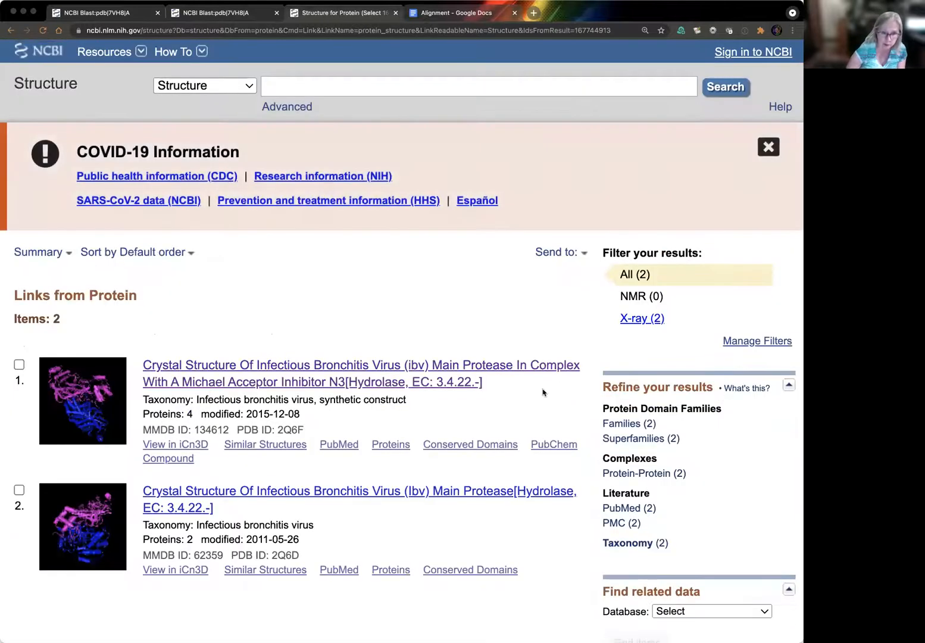
- Open the structure summary for 2Q6F, the IBV main protease in complex with Michael acceptor inhibitor N3
scroll(508, 400, down, 2)
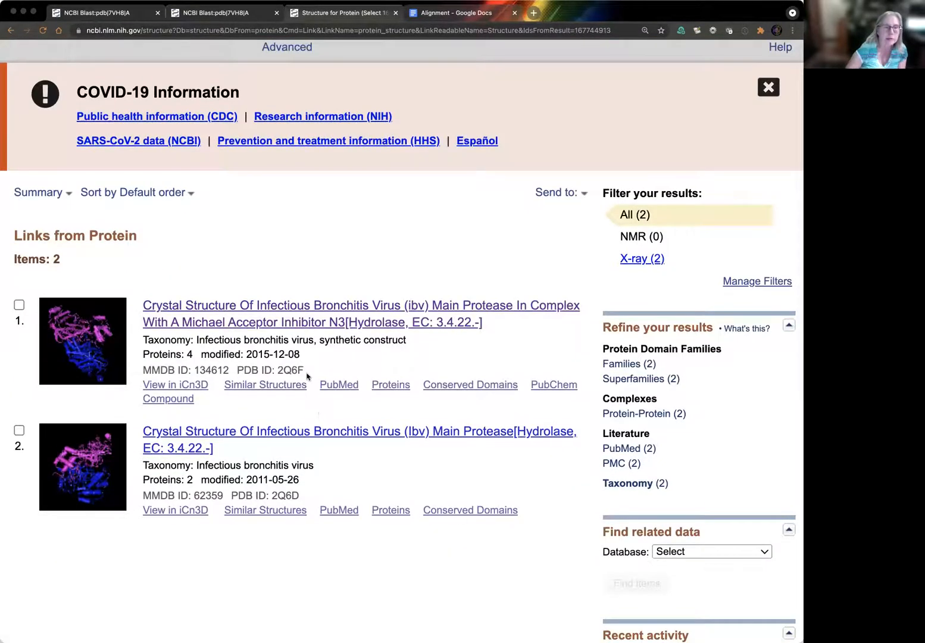
drag(277, 370, 308, 373)
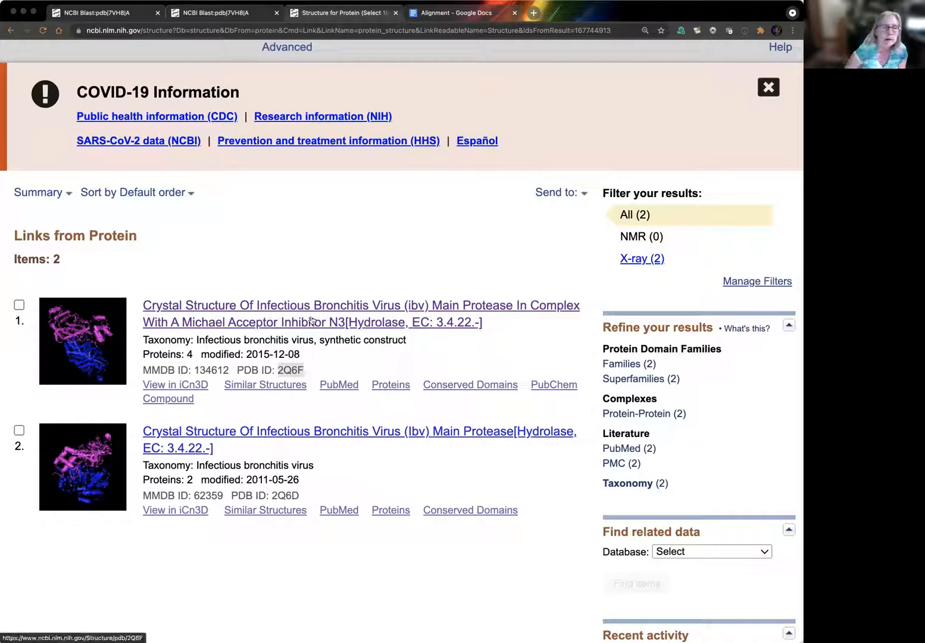
click(295, 309)
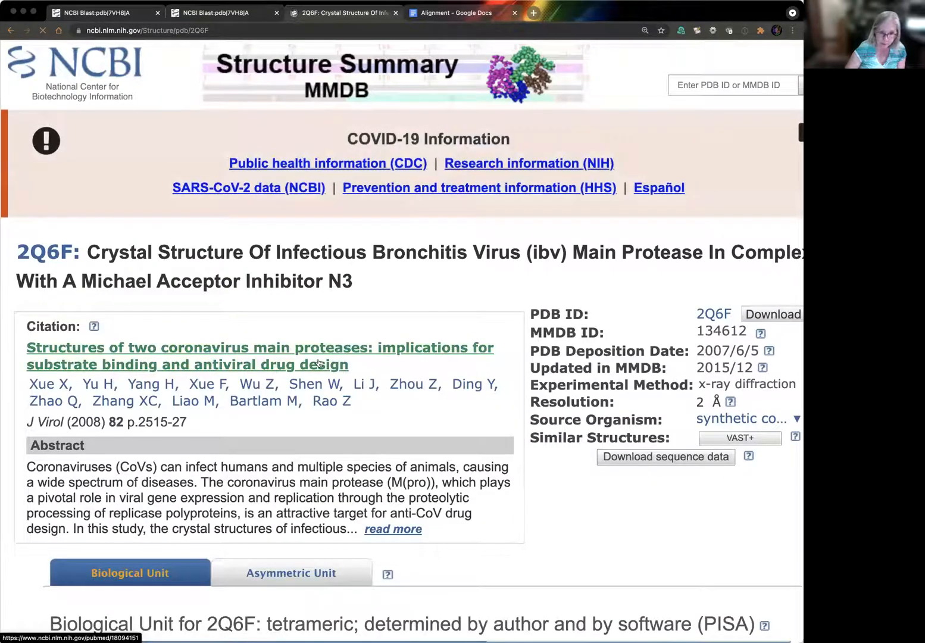
- Expand the citation's abstract on the 2Q6F summary and read it in full
click(373, 529)
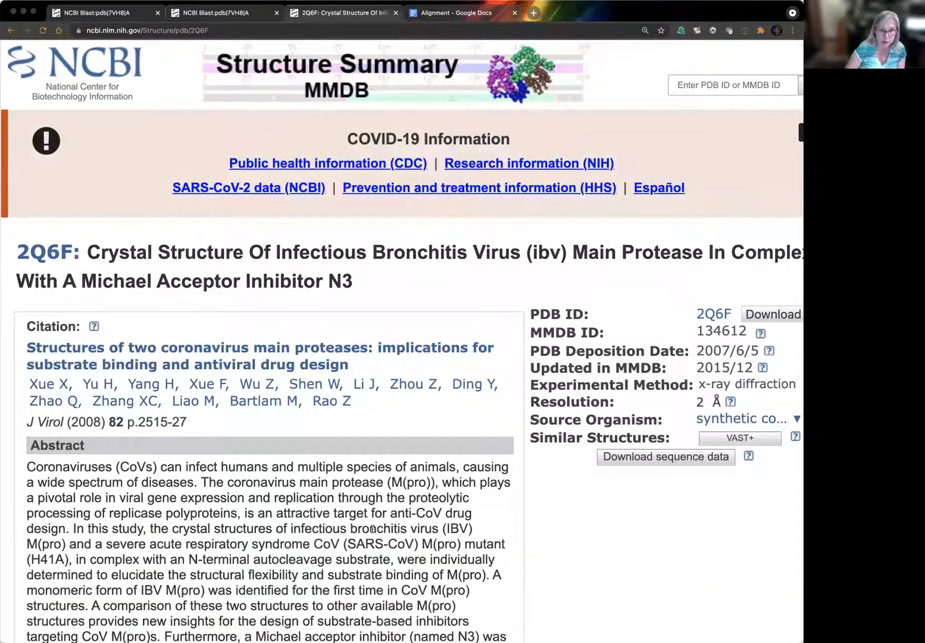
scroll(411, 530, down, 1)
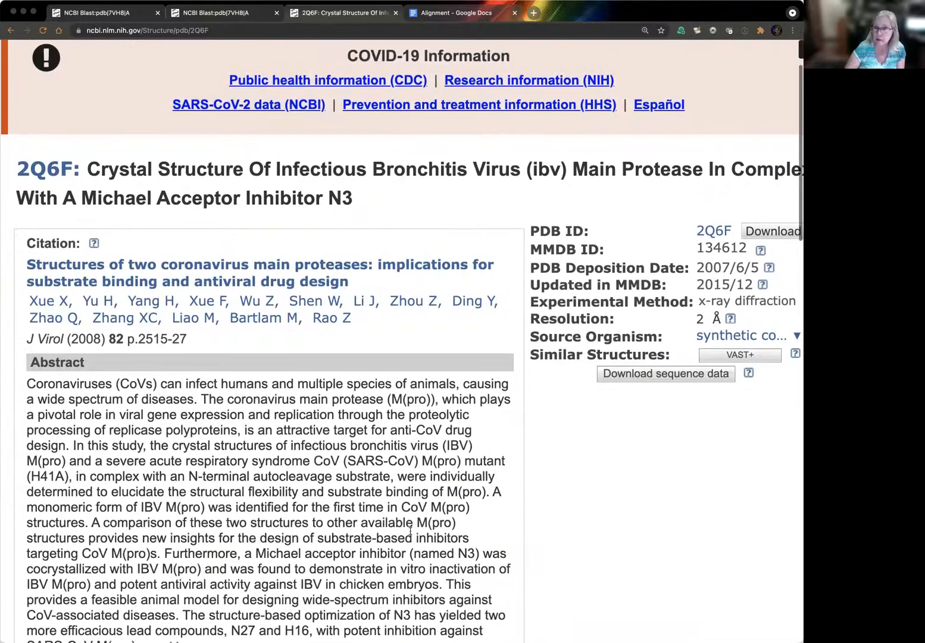
scroll(411, 530, down, 4)
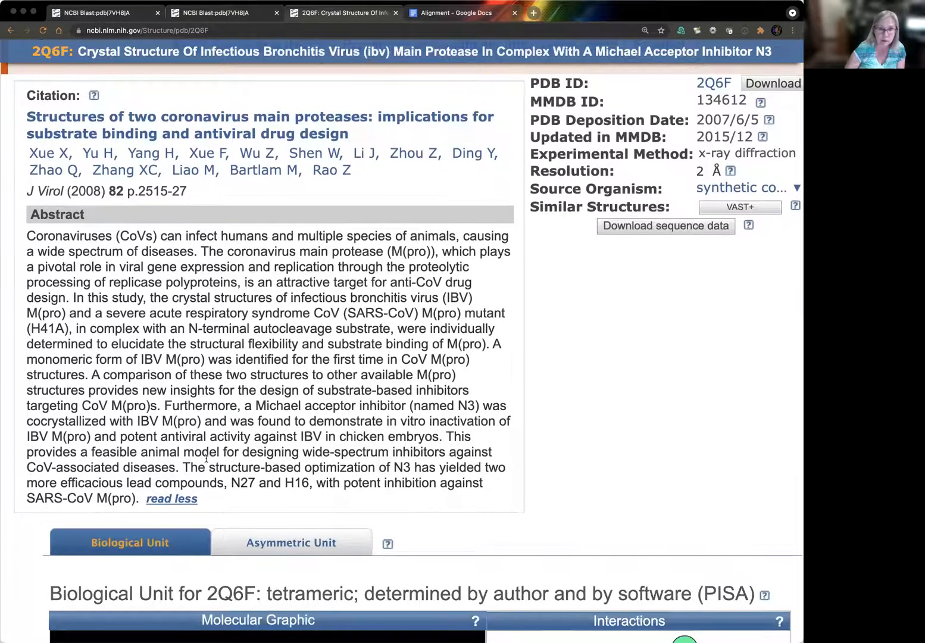
scroll(206, 457, down, 2)
scroll(27, 585, down, 4)
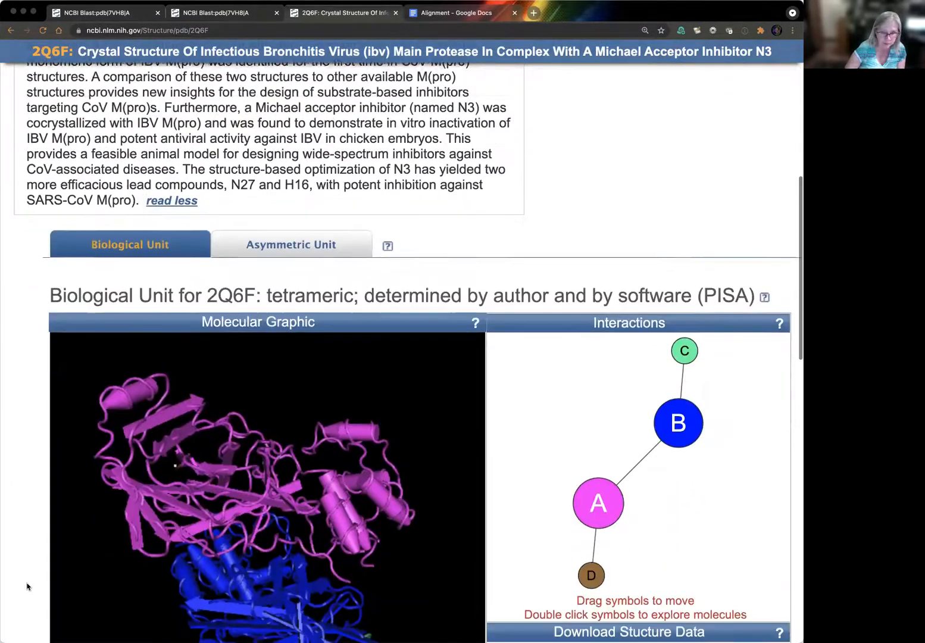
- Examine the molecular graphic, the interactions diagram and the molecular components table of 2Q6F
scroll(27, 586, down, 6)
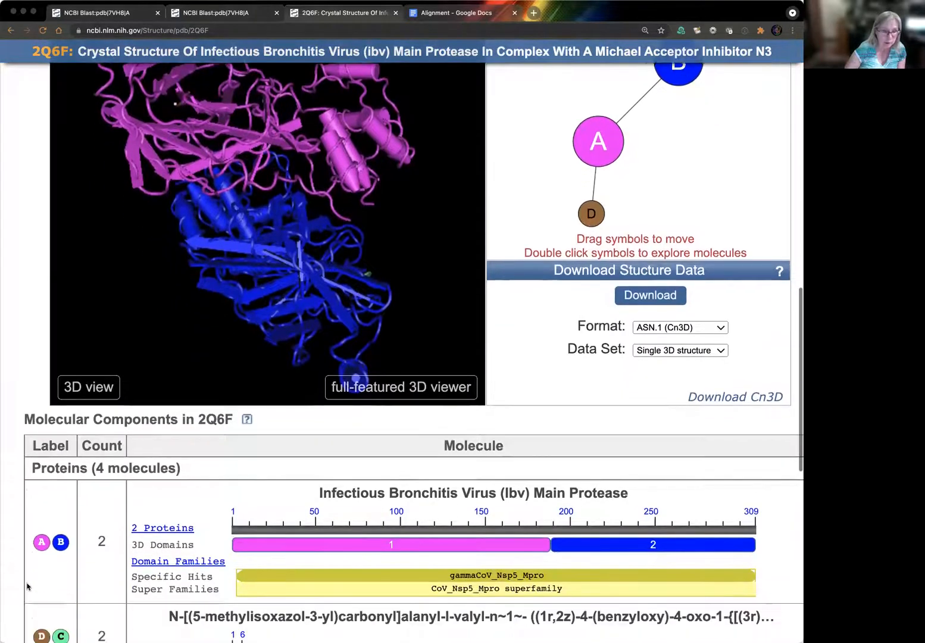
scroll(27, 586, down, 2)
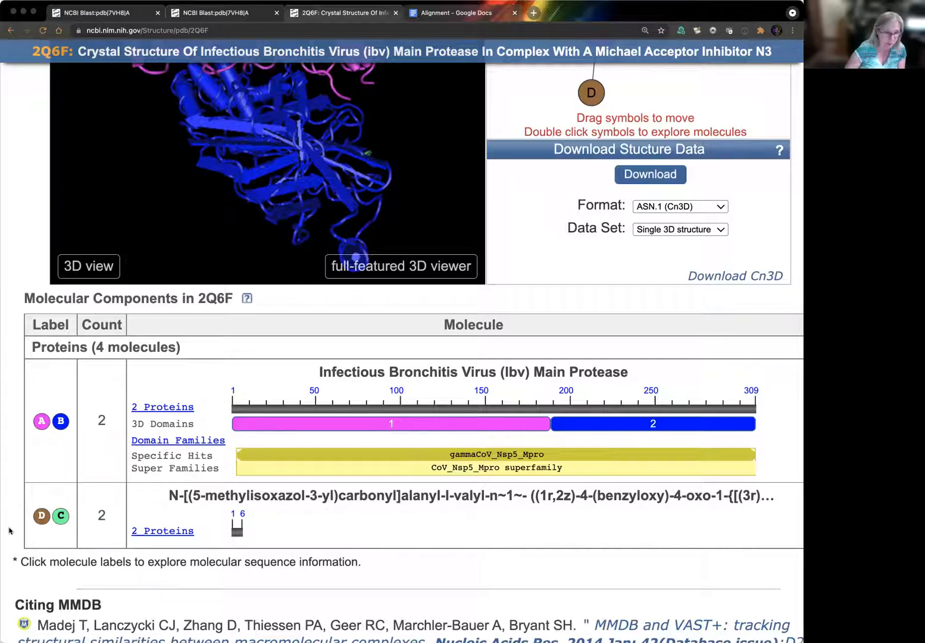
scroll(21, 515, up, 2)
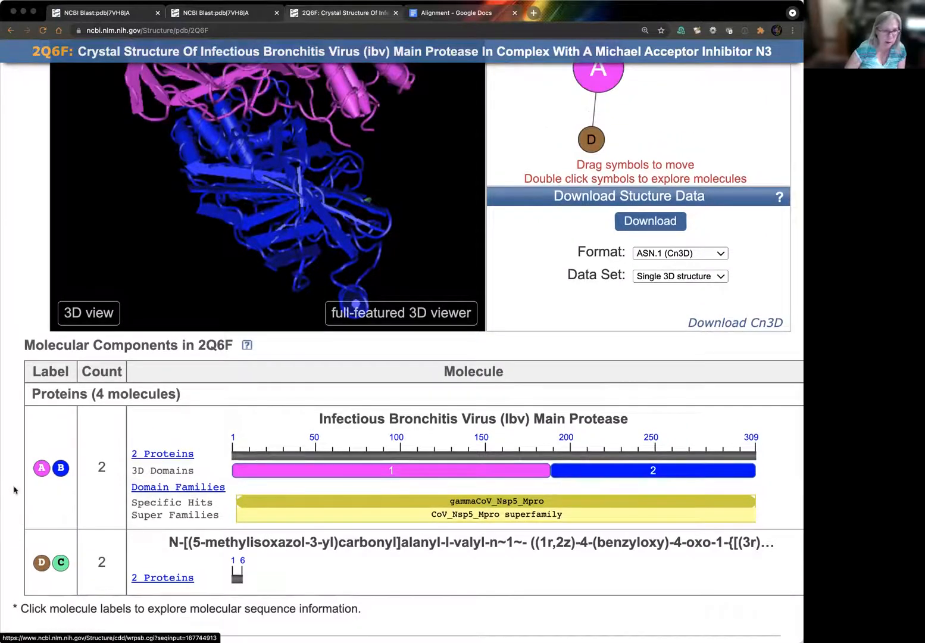
scroll(12, 485, up, 5)
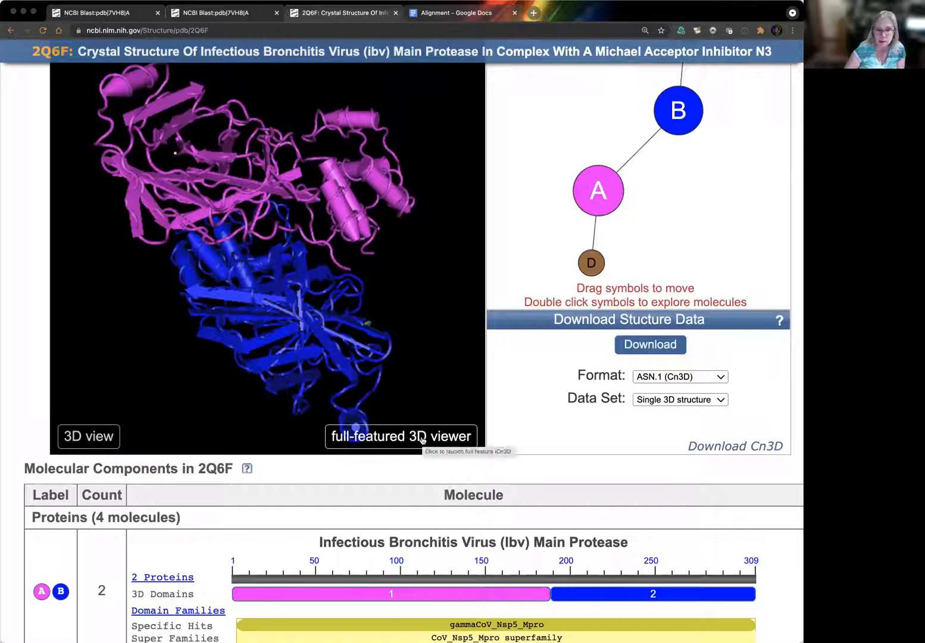
scroll(27, 389, up, 5)
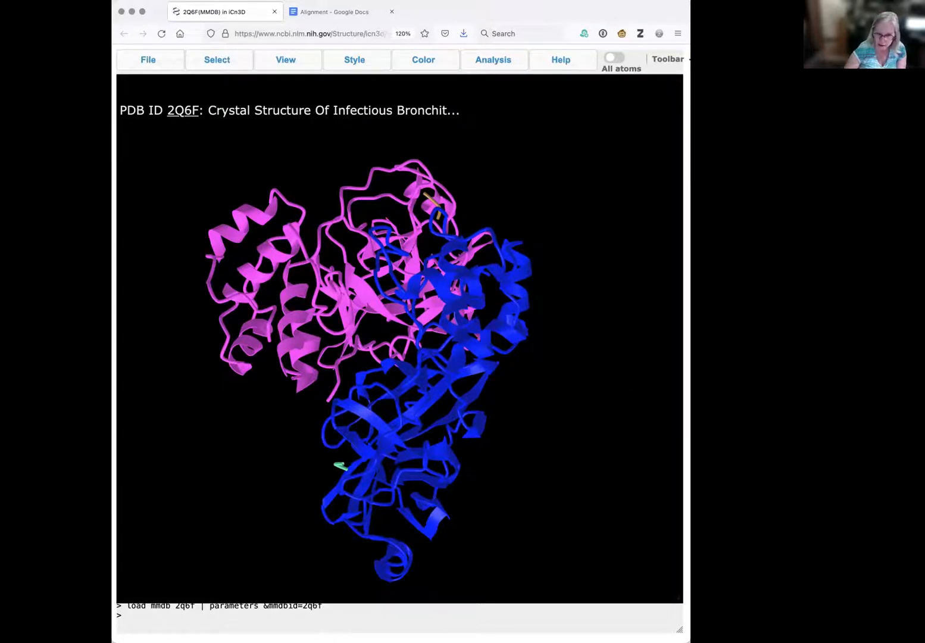
- In iCn3D, show the sequences and annotations of 2Q6F, widening the browser window and the annotations window
drag(690, 357, 753, 357)
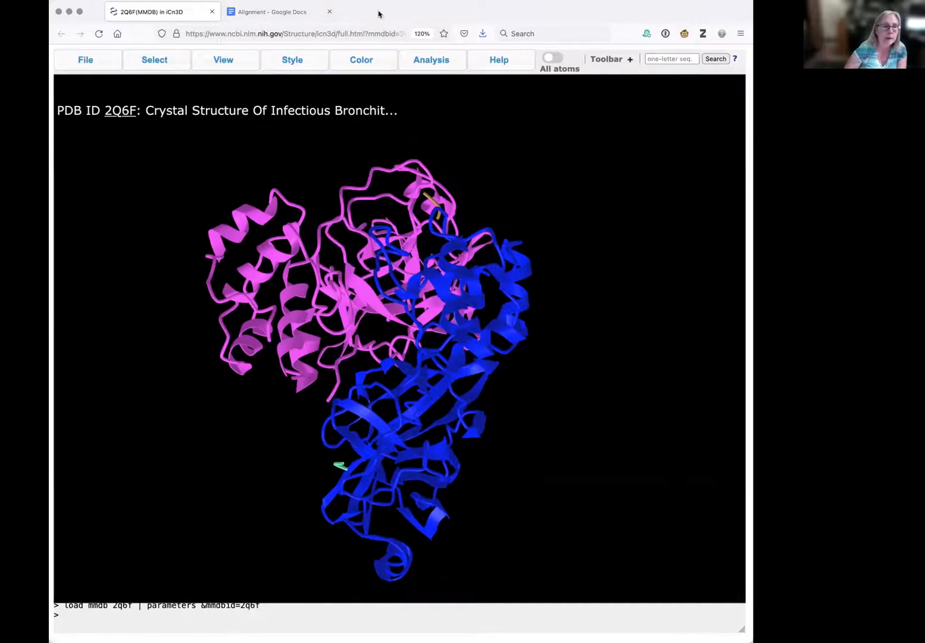
drag(386, 371, 320, 390)
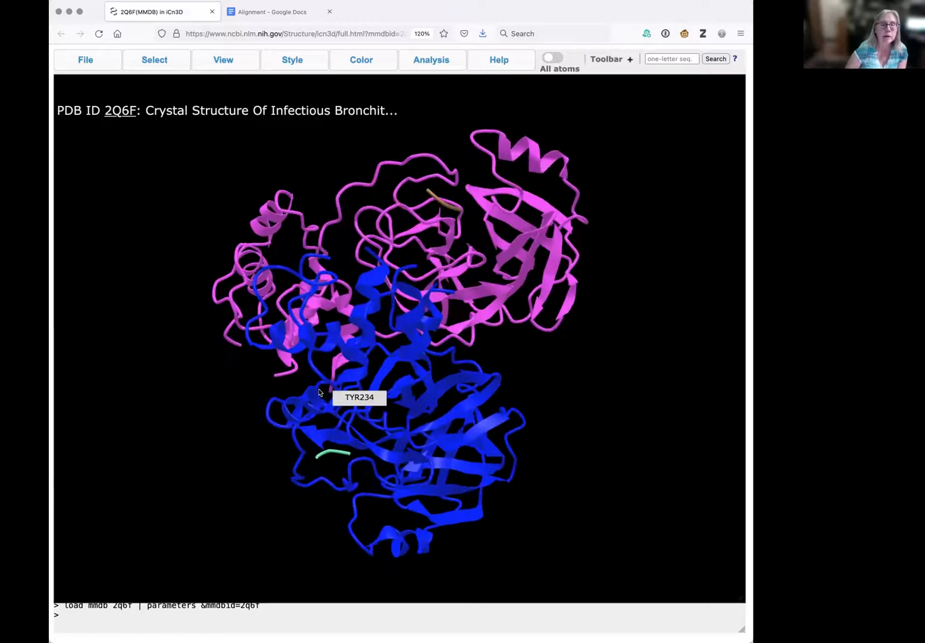
click(418, 62)
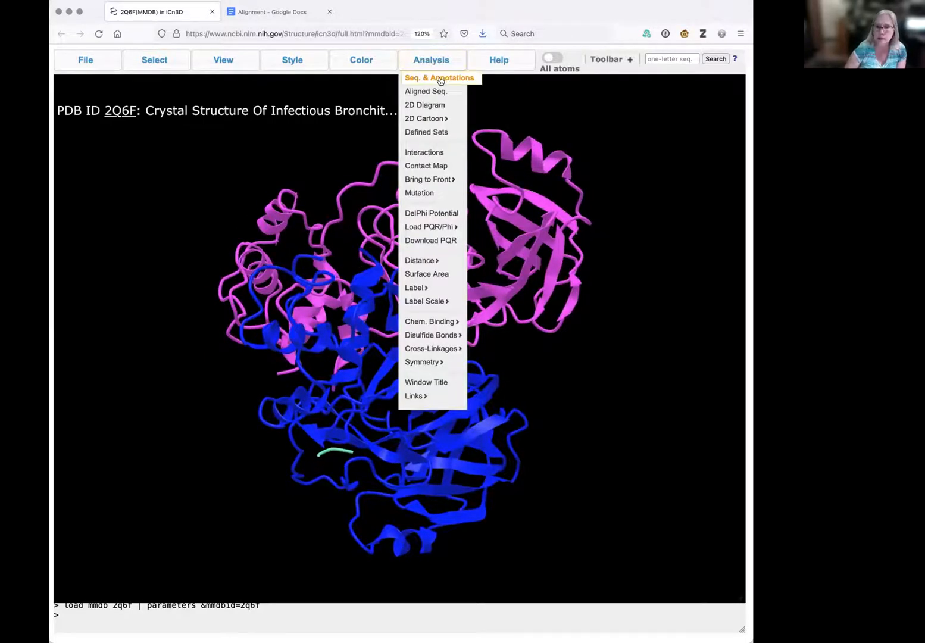
click(440, 79)
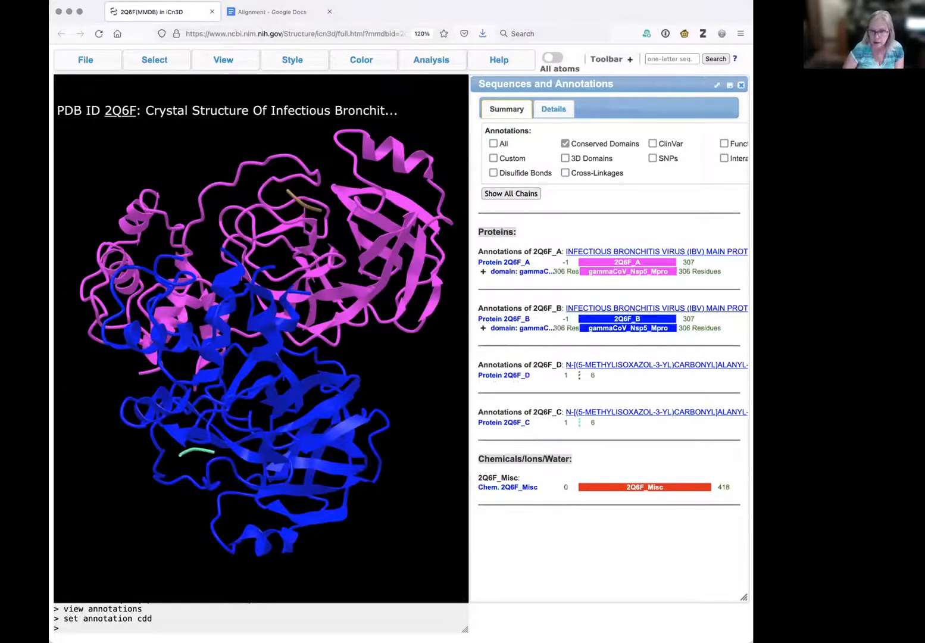
drag(752, 640, 803, 640)
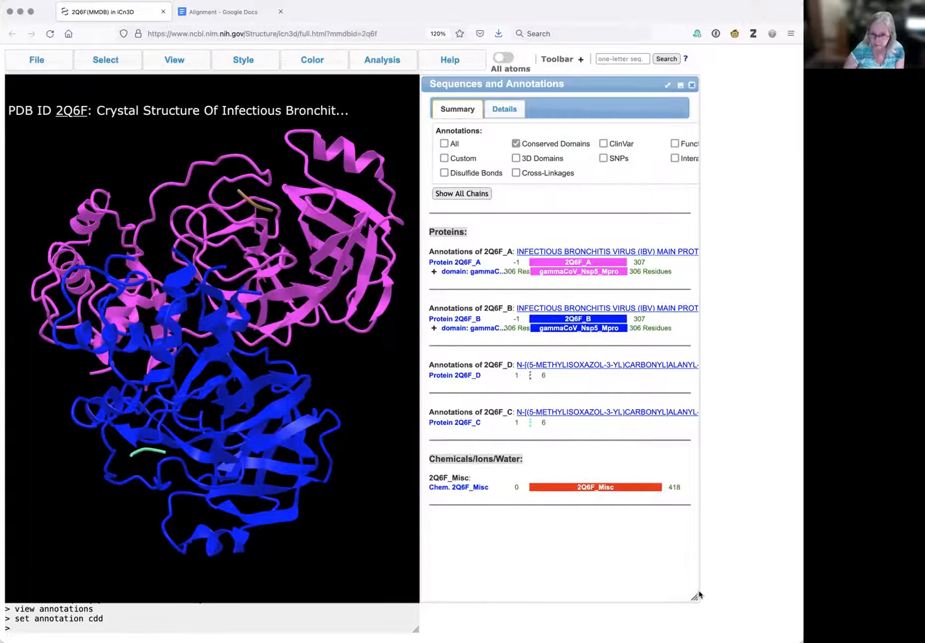
drag(693, 595, 794, 595)
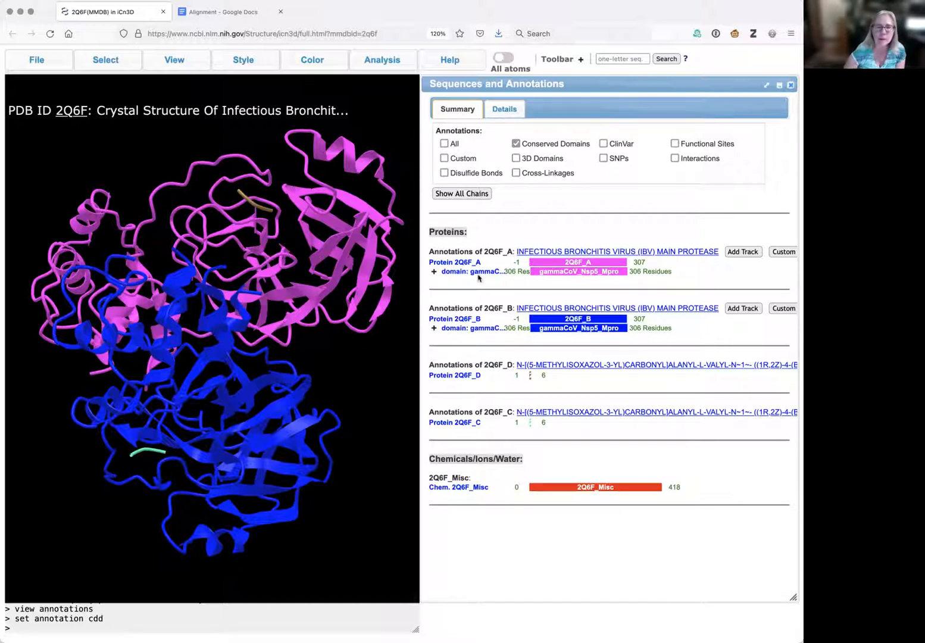
- Rotate the 2Q6F structure slightly and select the inhibitor chain, Protein 2Q6F_D, from the annotations
mouse_move(295, 291)
mouse_down()
mouse_move(265, 299)
mouse_move(295, 291)
mouse_up()
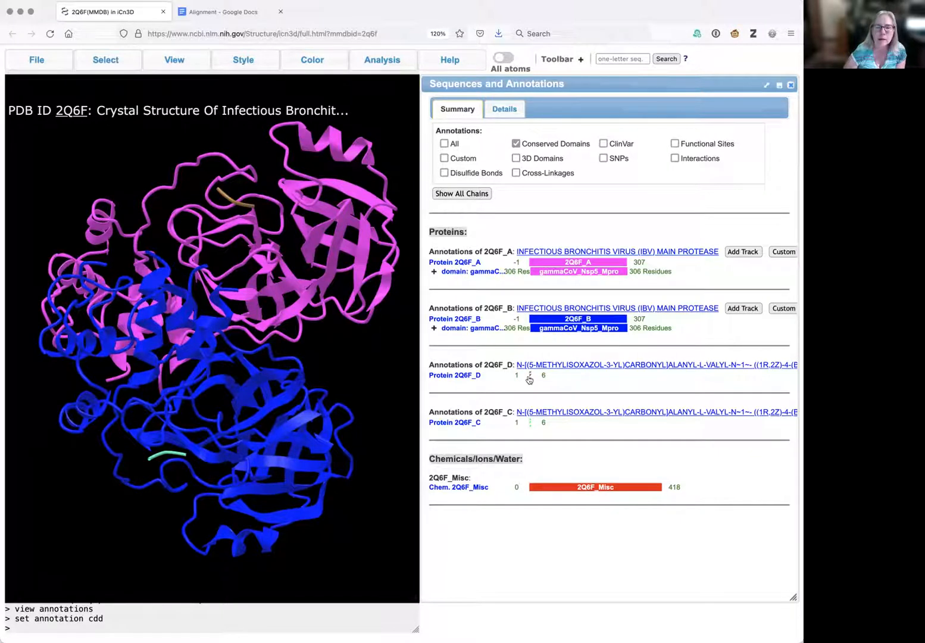
mouse_move(230, 201)
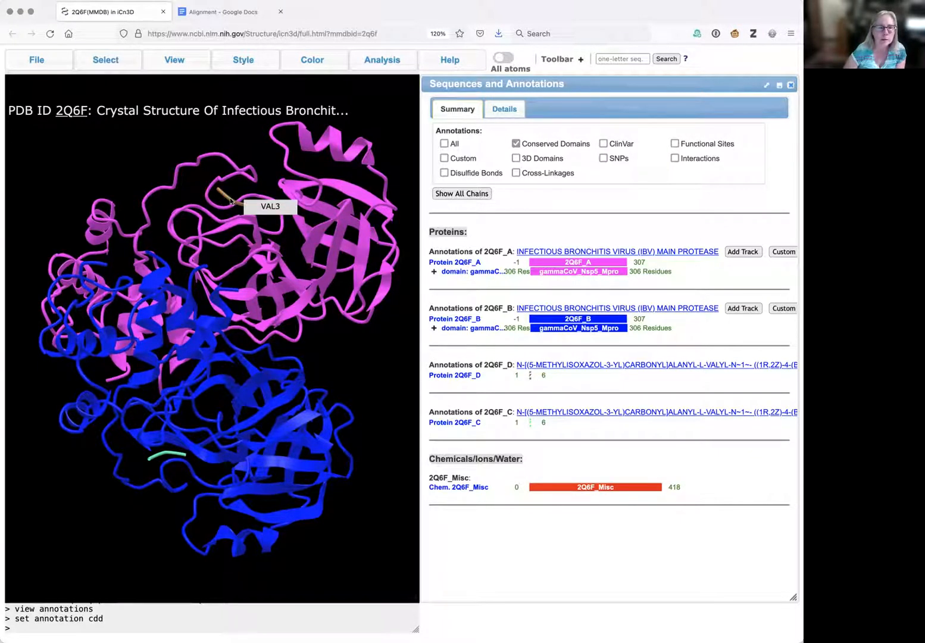
click(447, 377)
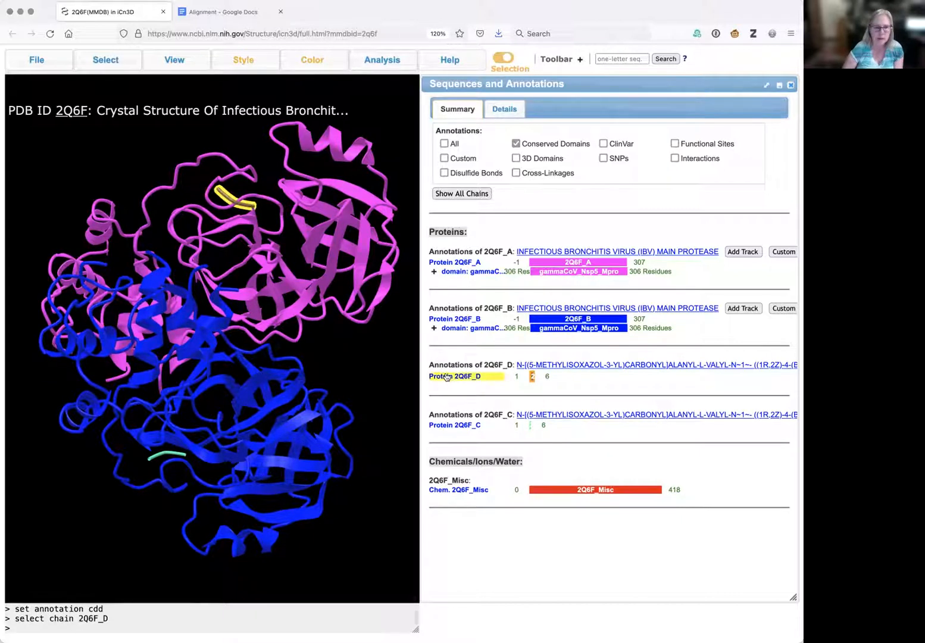
- Save the selected 2Q6F_D chain as a defined set named inhibitor
click(105, 58)
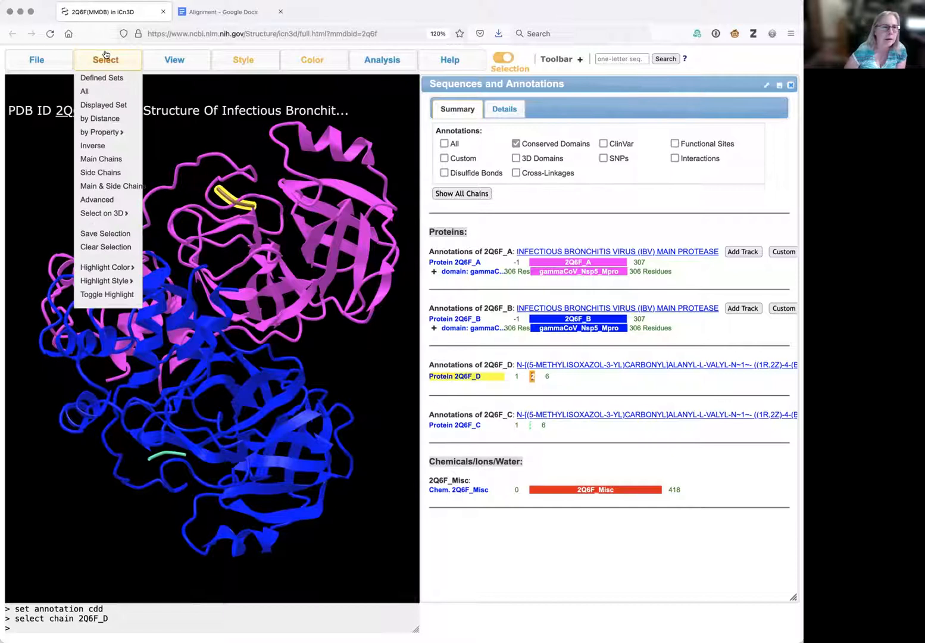
click(104, 233)
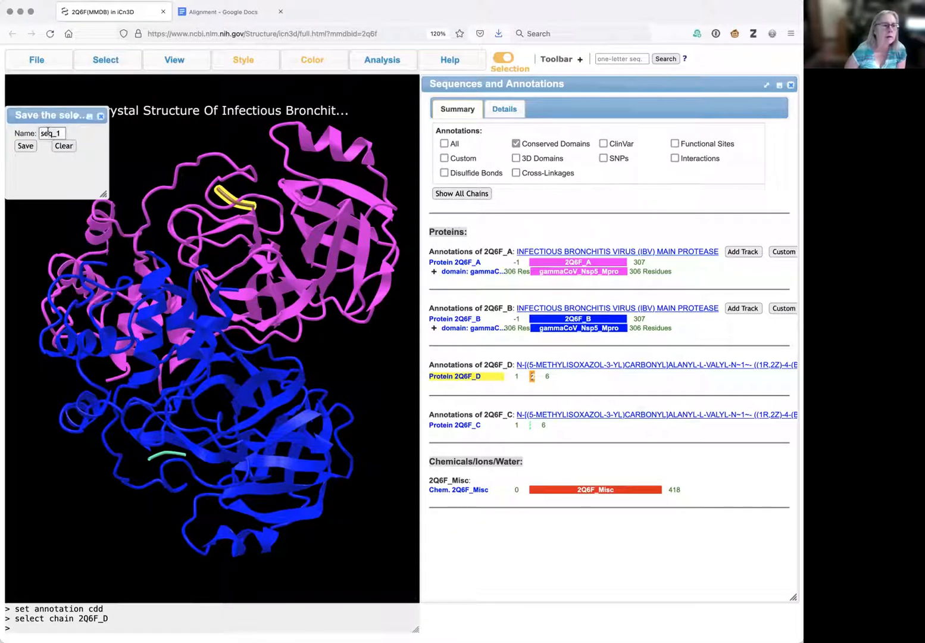
double_click(47, 132)
text(inhibo)
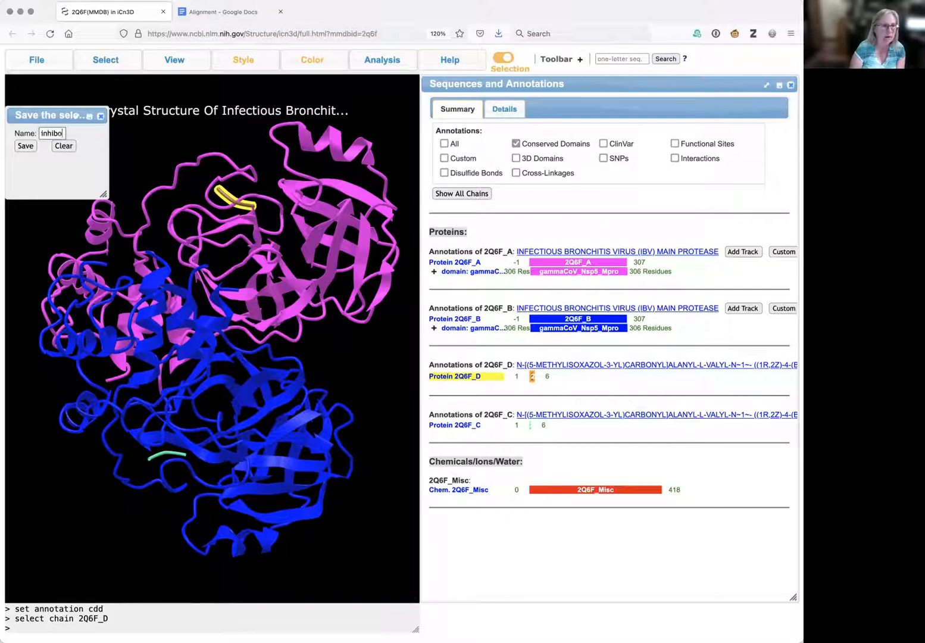
text(tor)
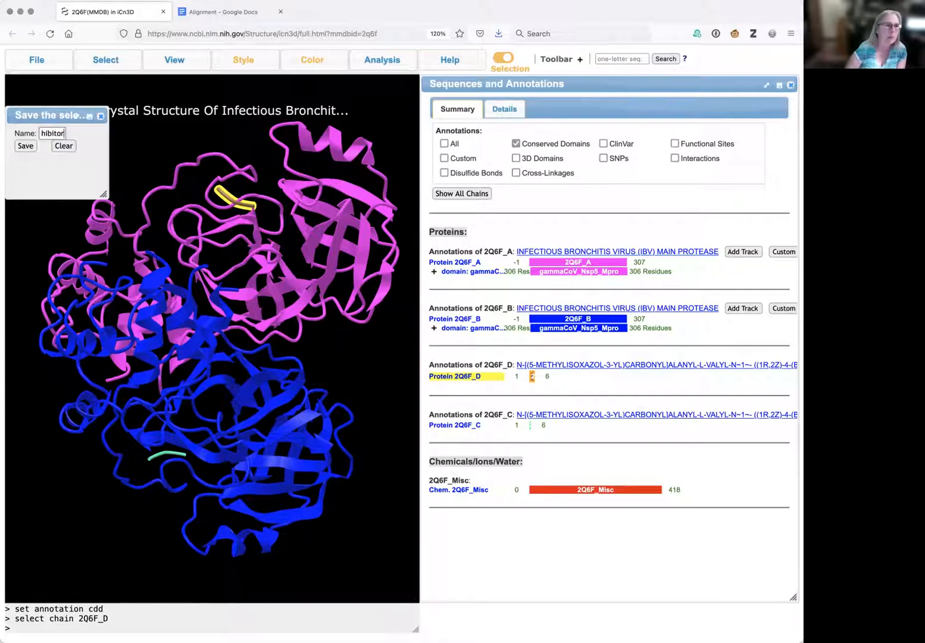
click(25, 145)
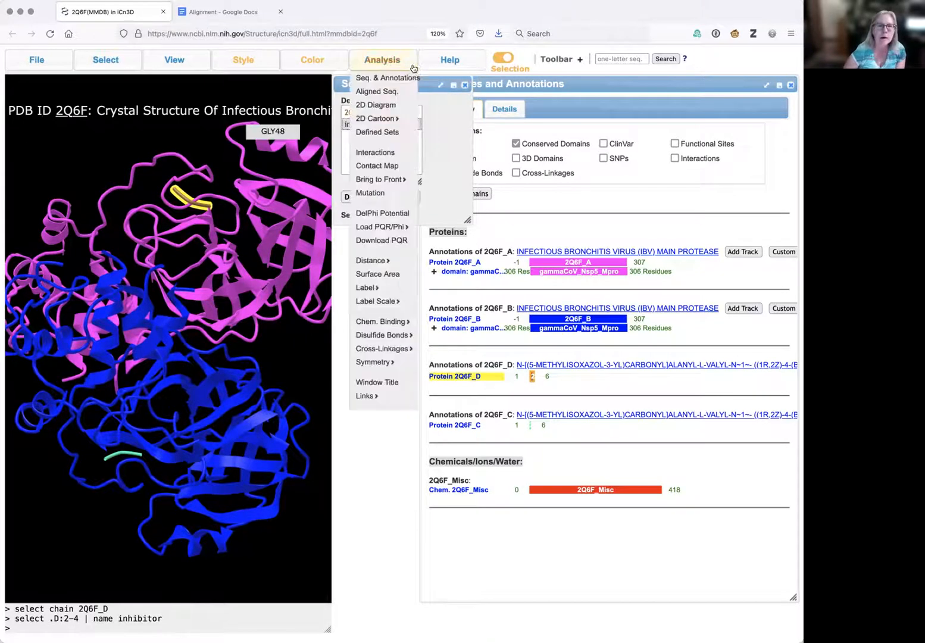
- Select the residues of chain 2Q6F_A that lie within a 4 Å sphere around the inhibitor set
drag(408, 82, 471, 86)
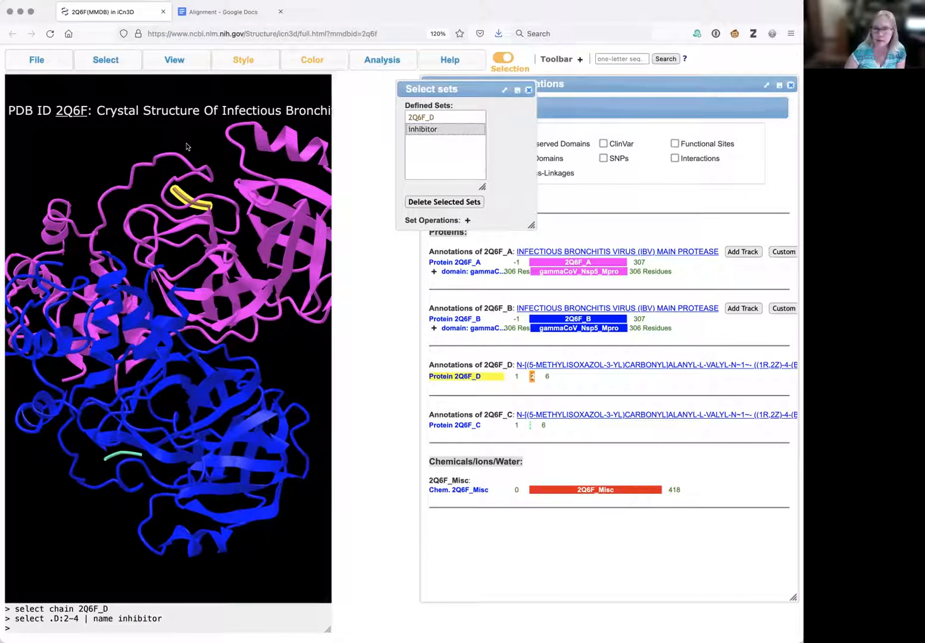
mouse_move(101, 63)
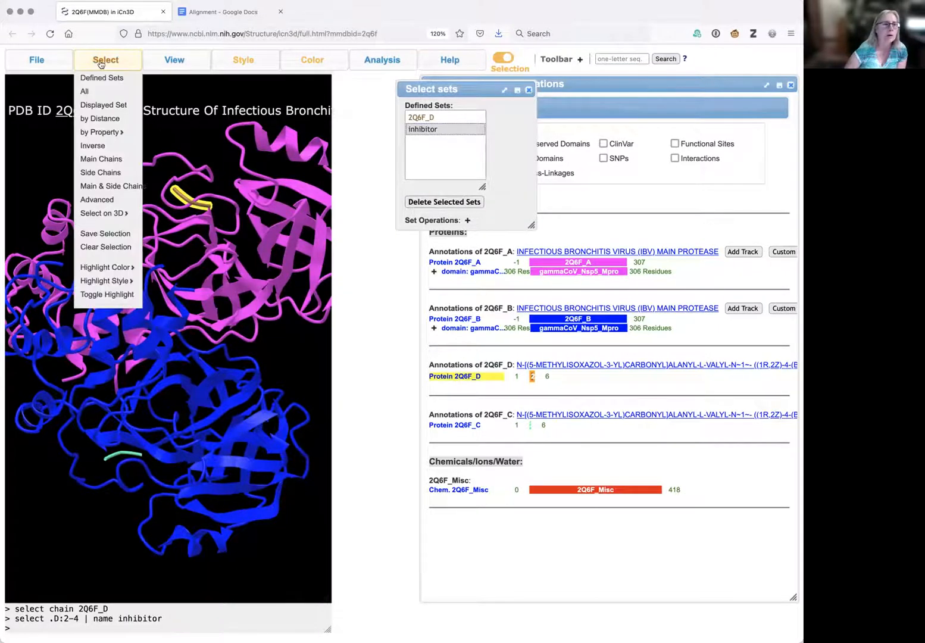
click(114, 119)
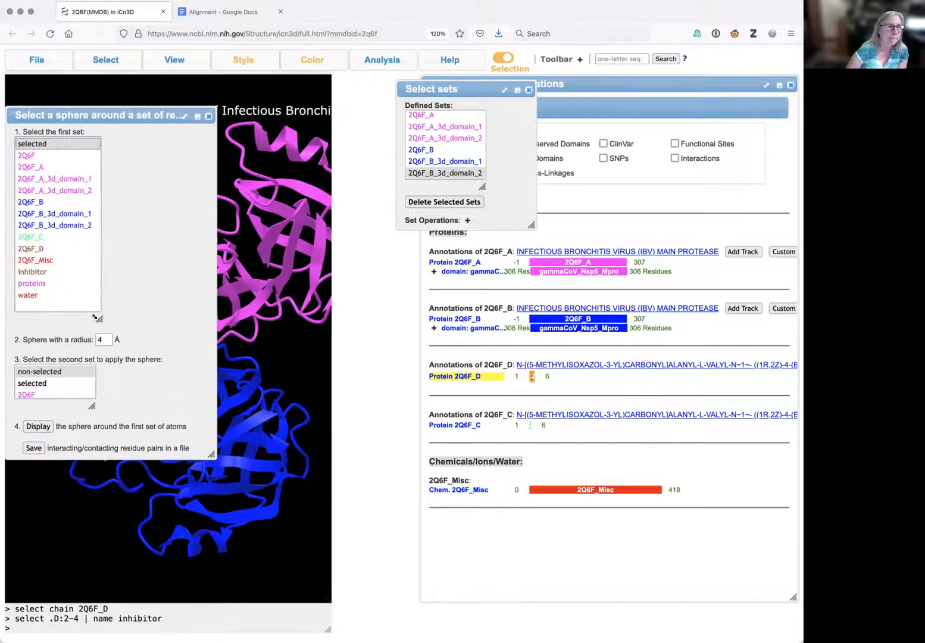
click(36, 272)
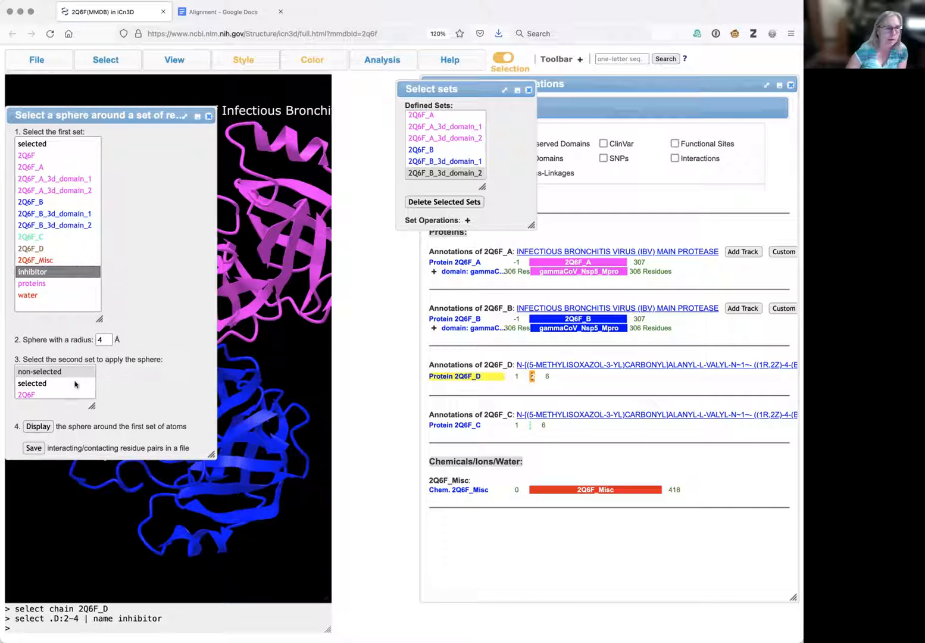
scroll(75, 384, down, 2)
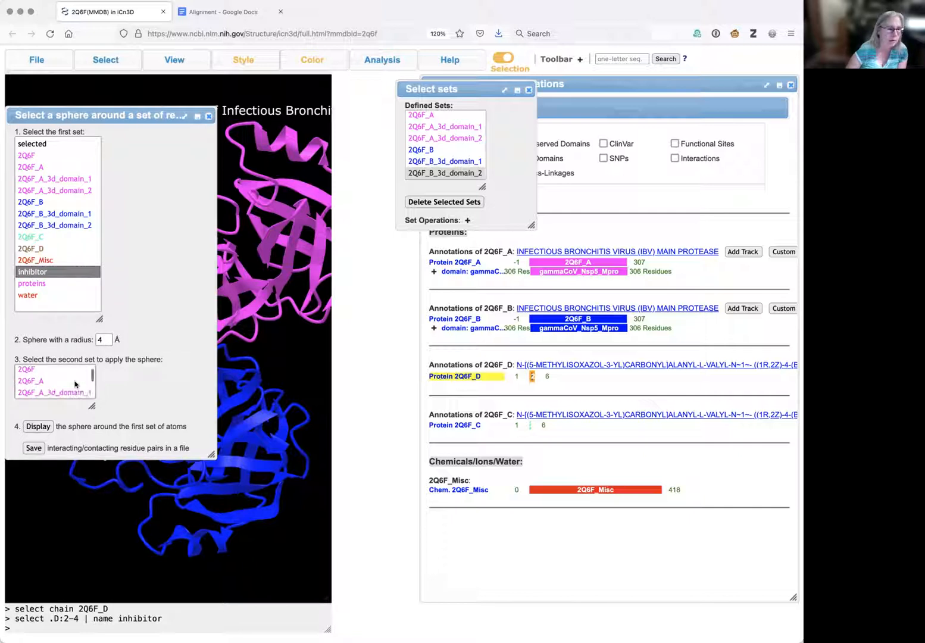
click(28, 378)
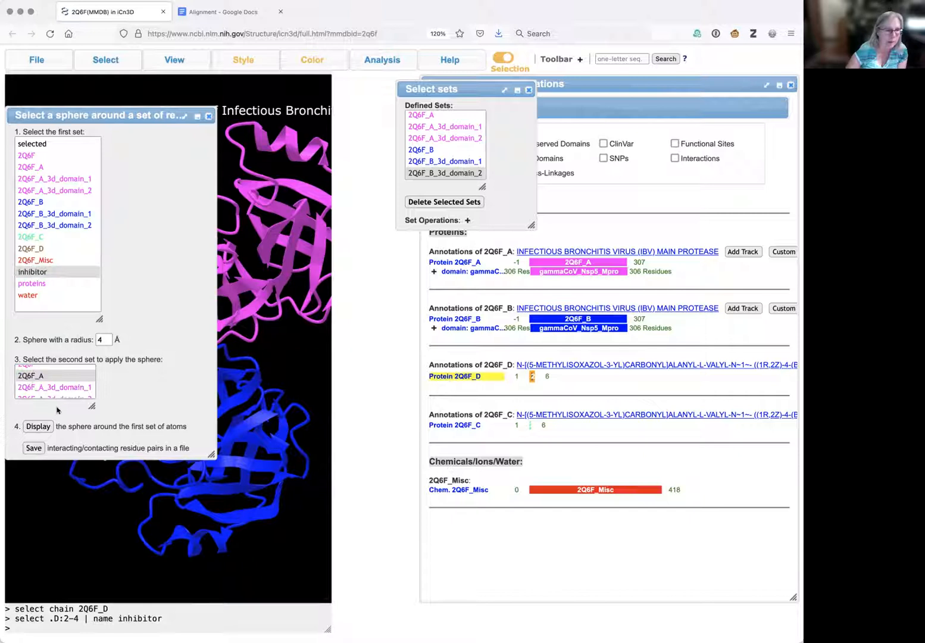
click(37, 426)
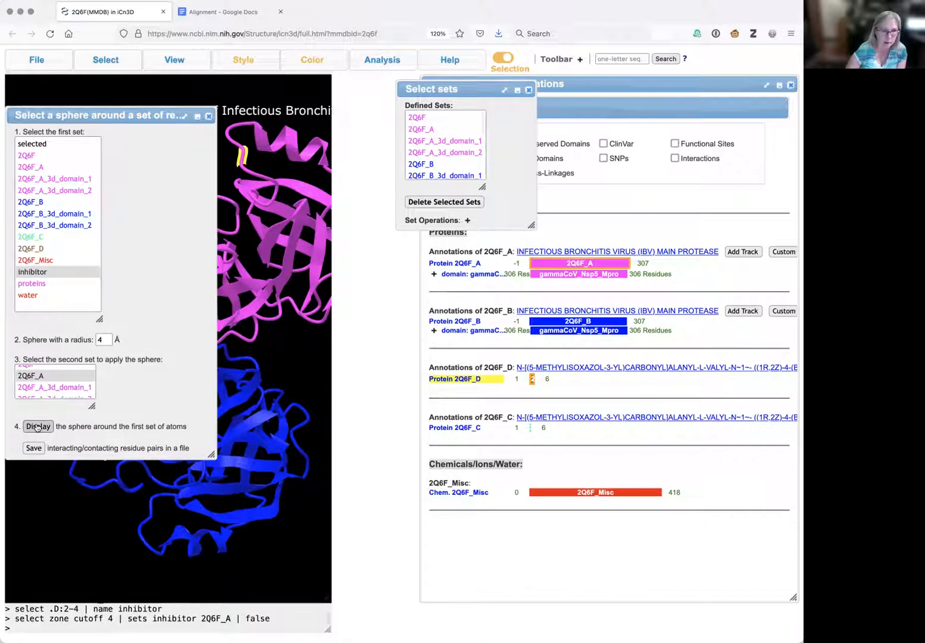
- Move the sphere selection dialog off the structure and rotate the model to examine the selected residues around the inhibitor
drag(103, 113, 664, 238)
drag(214, 269, 158, 193)
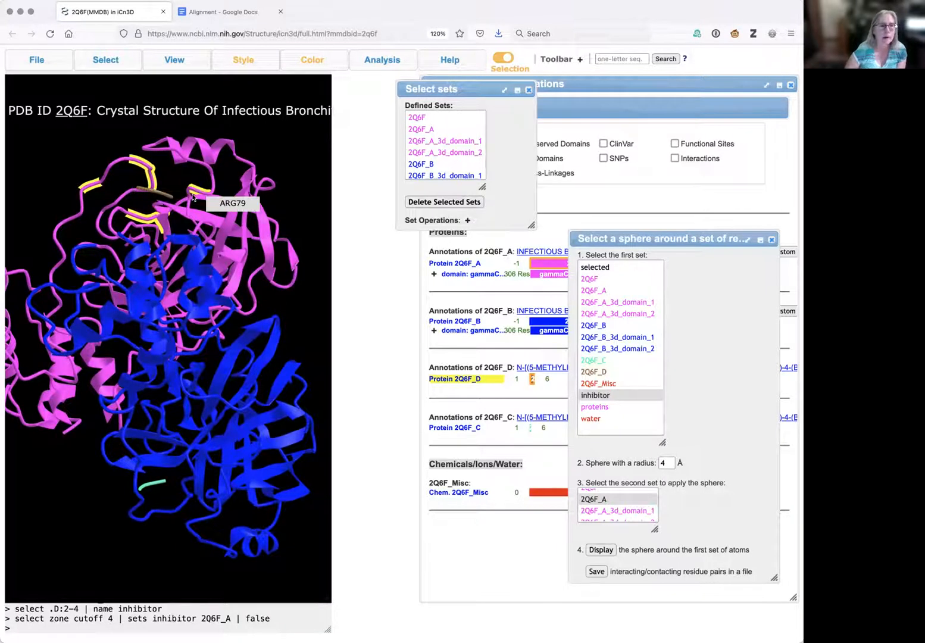
drag(171, 194, 139, 206)
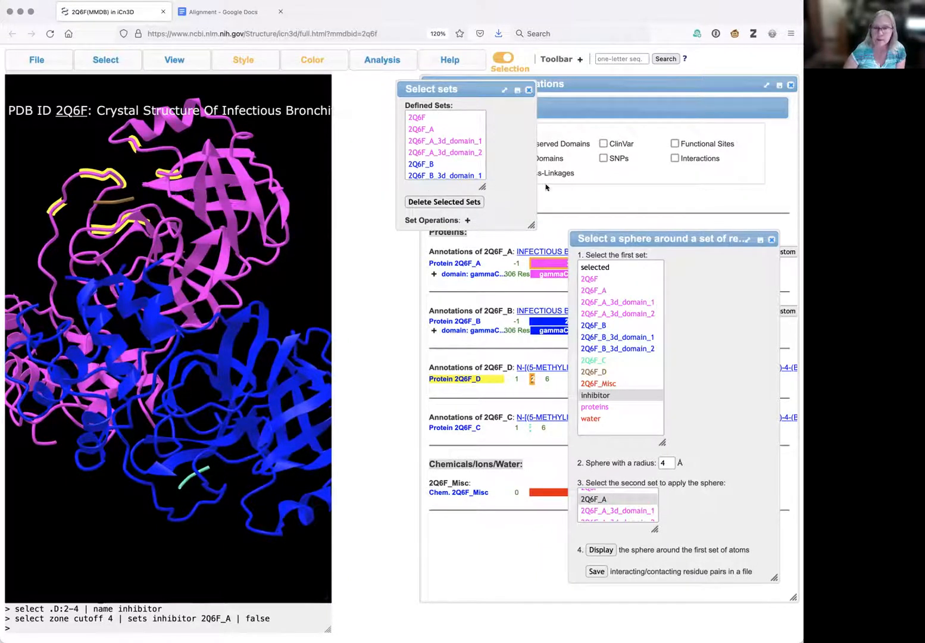
- Save the selected residues around the inhibitor as a set named binding_site and check the list of defined sets
click(105, 55)
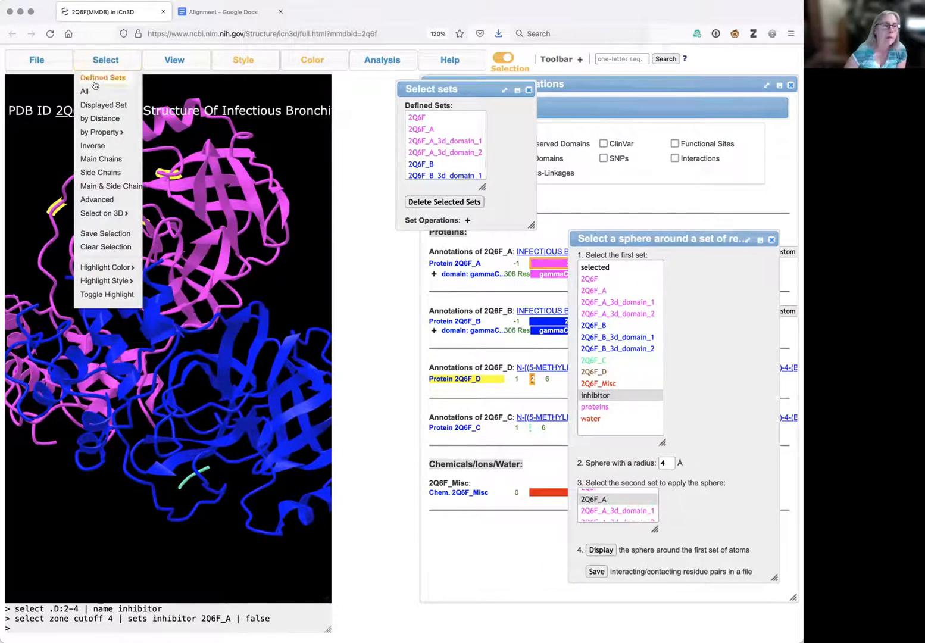
click(107, 234)
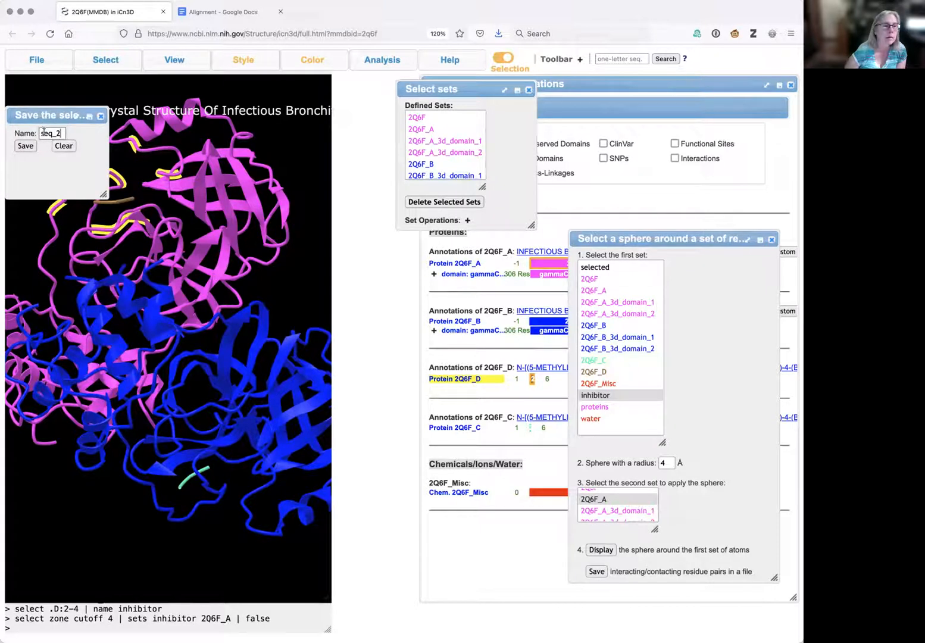
key(BackSpace)
key(BackSpace)
key(BackSpace)
key(BackSpace)
key(BackSpace)
text(binding site)
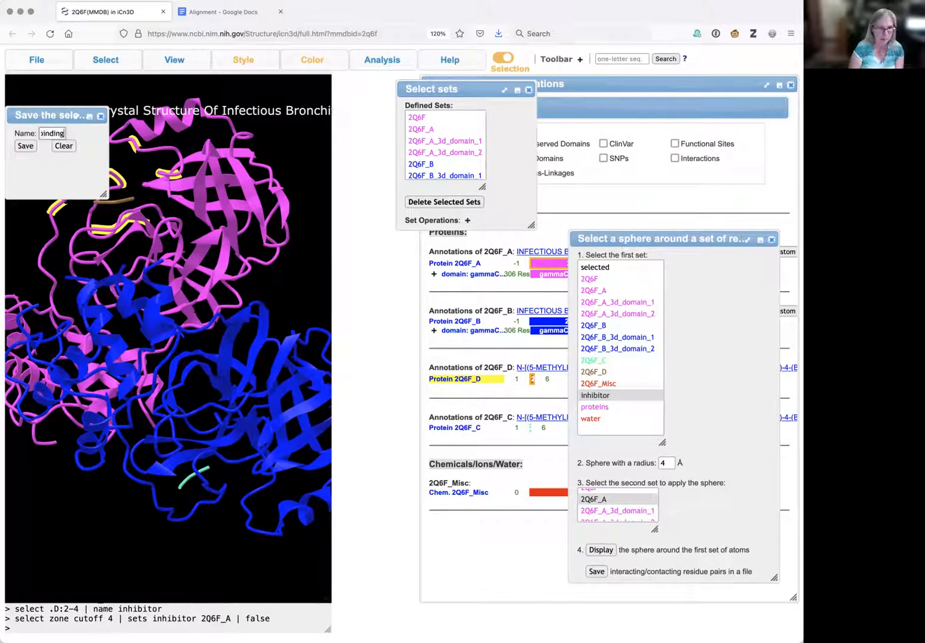
click(25, 146)
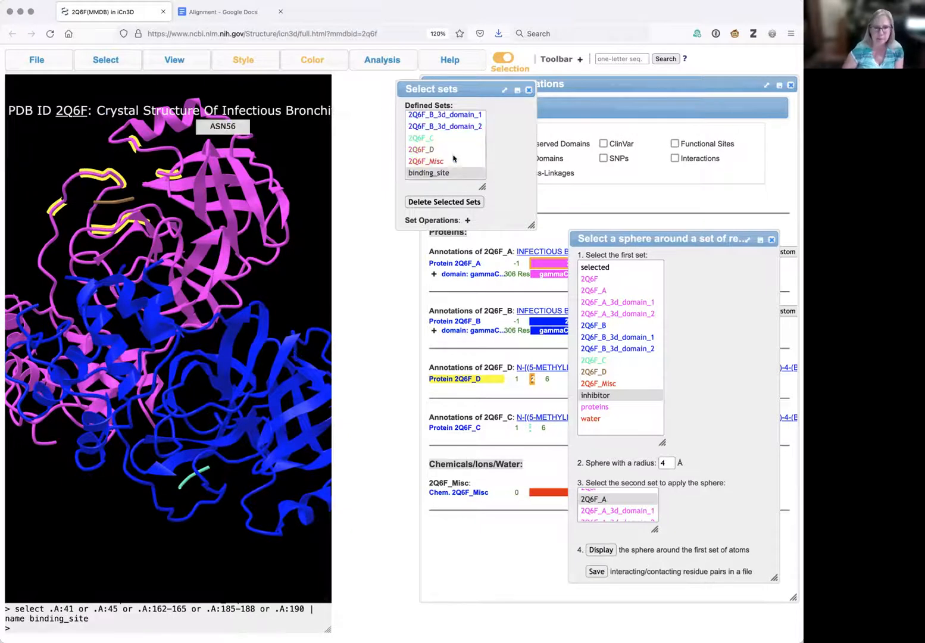
scroll(452, 156, down, 2)
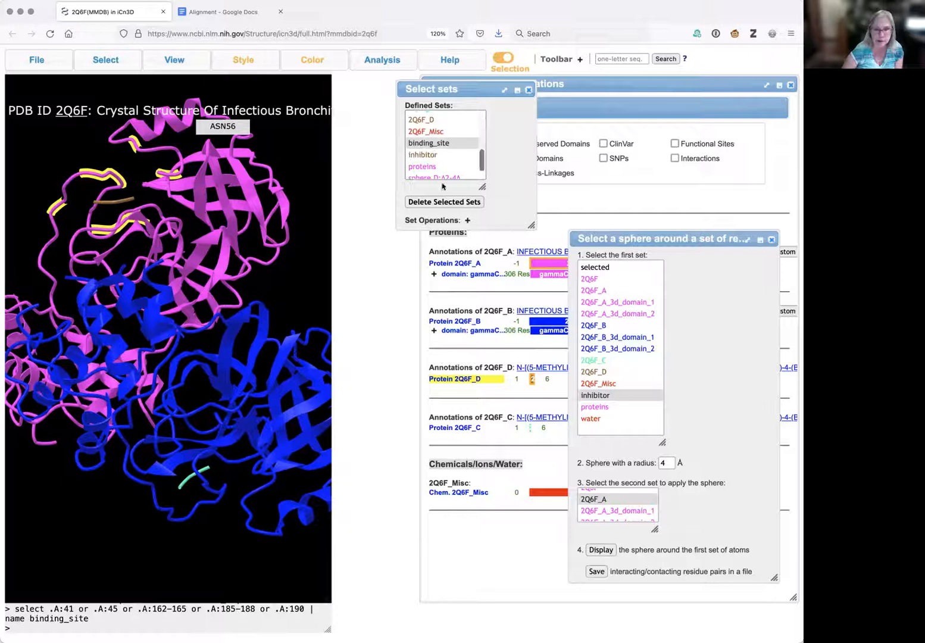
- Close the sphere selection dialog, move the defined sets window aside and rotate the structure to inspect the binding site
click(771, 240)
drag(468, 87, 690, 77)
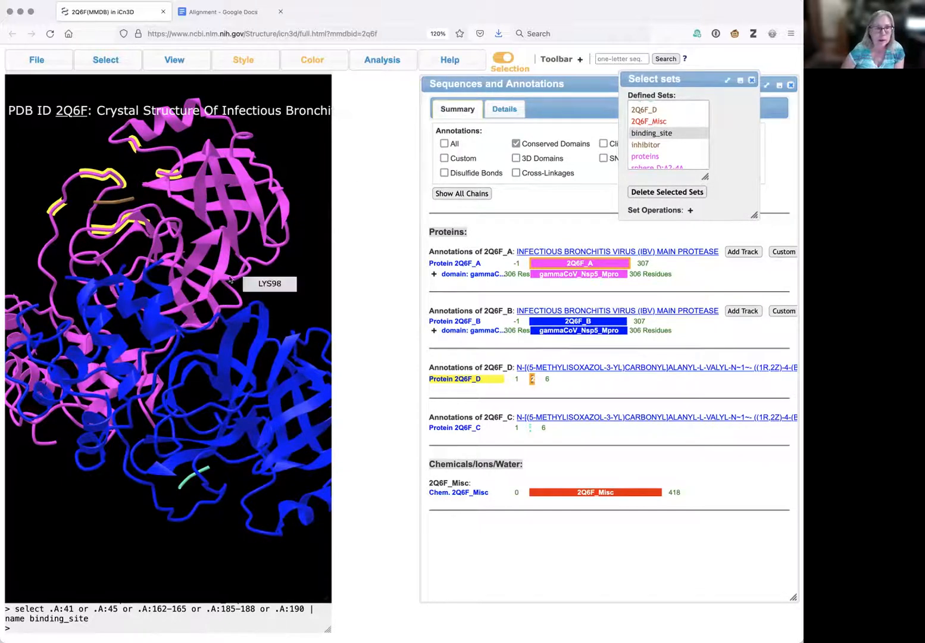
mouse_move(151, 255)
mouse_down()
mouse_move(165, 257)
mouse_move(172, 208)
mouse_move(149, 274)
mouse_up()
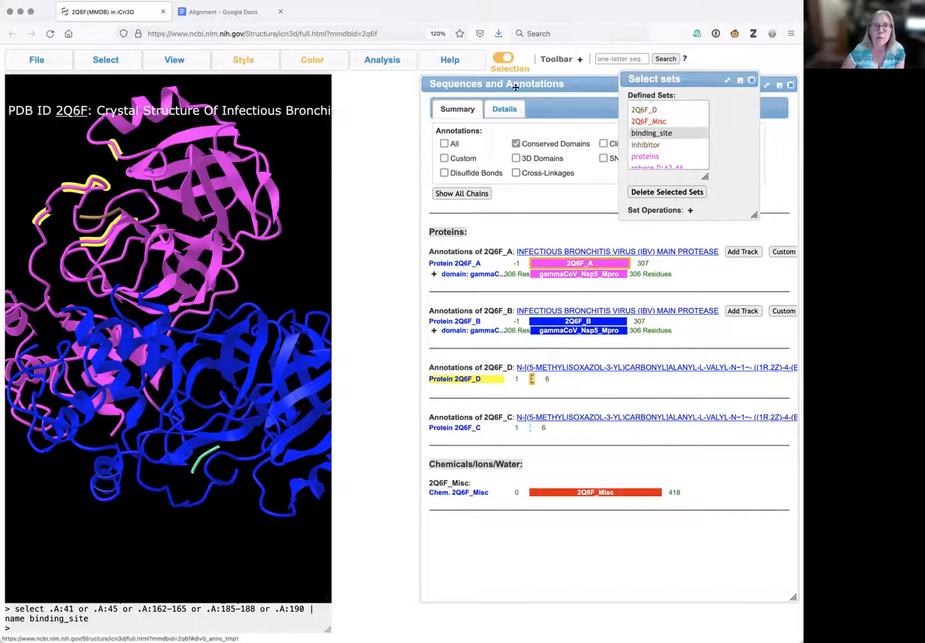
- Close the defined sets window and widen the repositioned Sequences and Annotations window to show the detailed residue sequences
drag(518, 83, 198, 93)
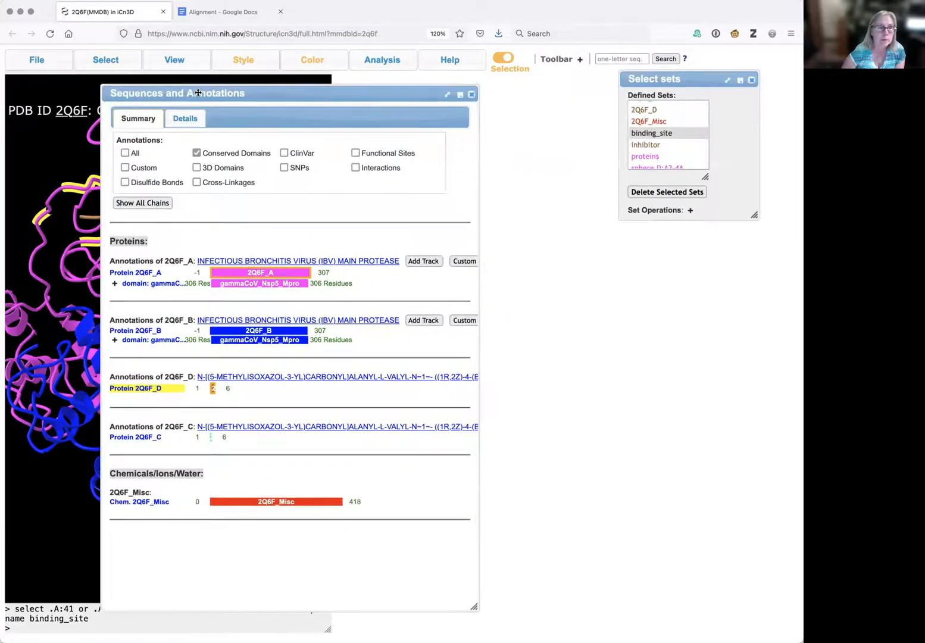
click(750, 81)
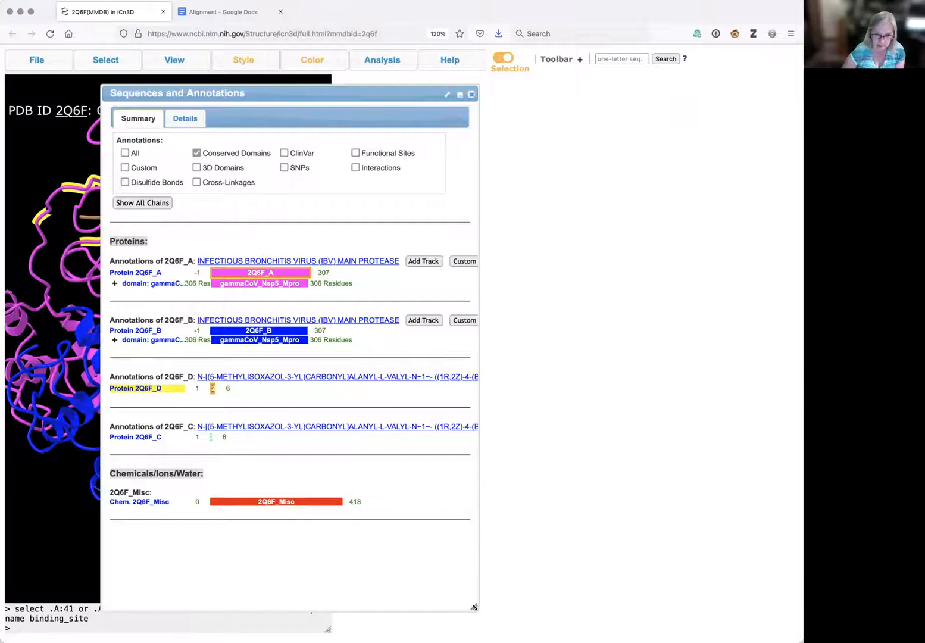
drag(569, 606, 786, 609)
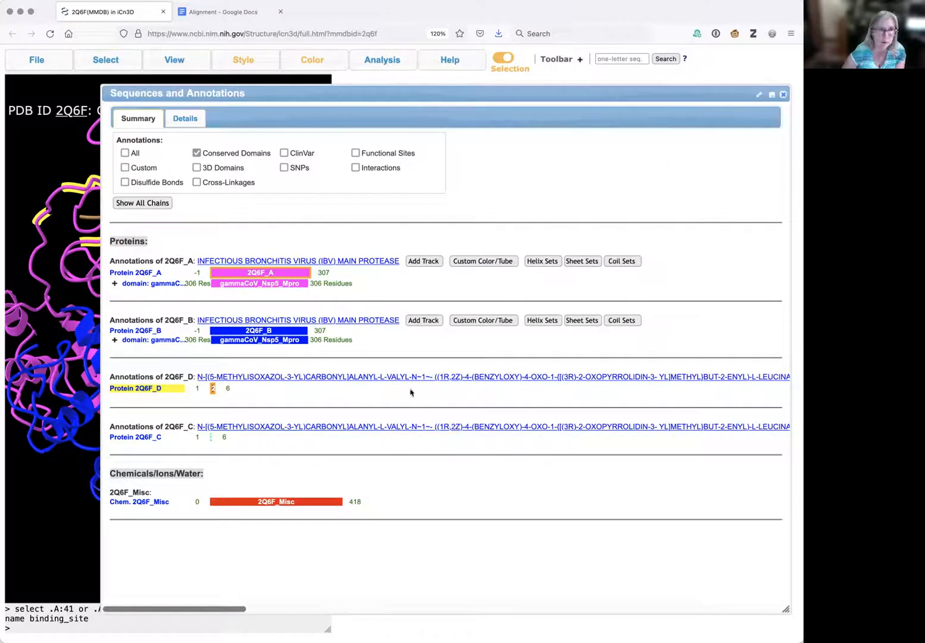
click(178, 118)
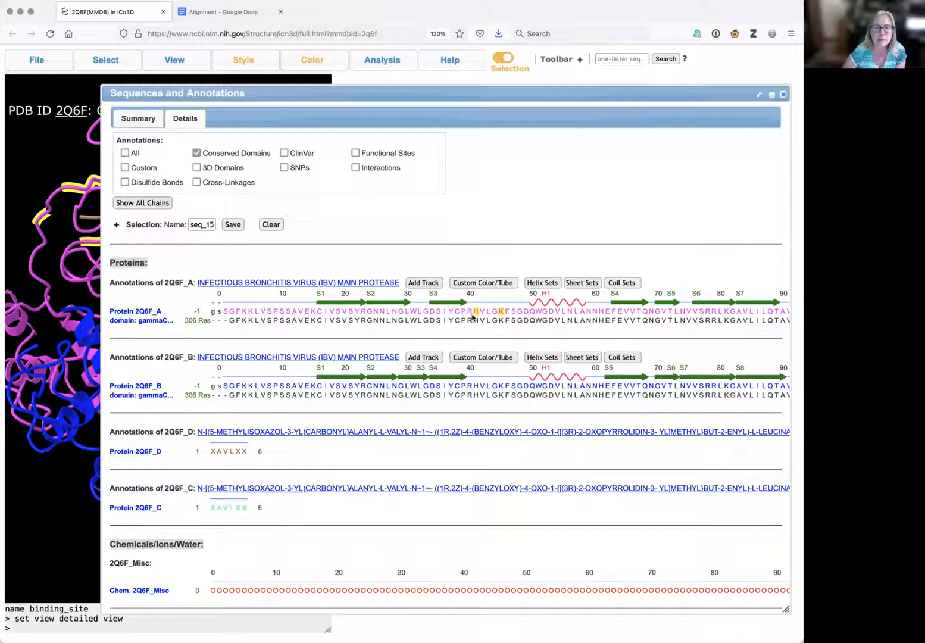
- In the Alignment Google Doc, highlight in yellow the H of YCPRH in the first Query line
click(234, 13)
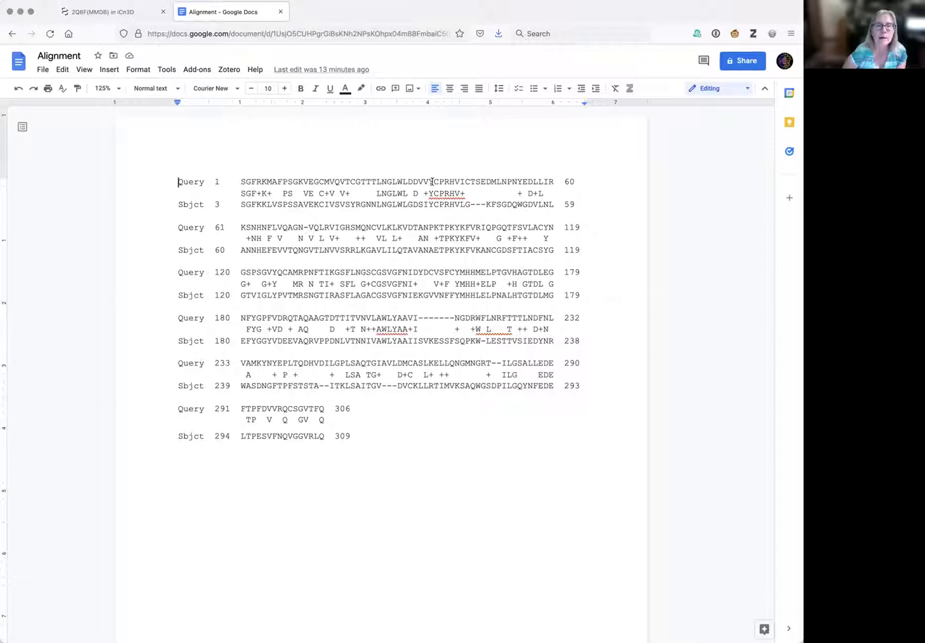
drag(433, 180, 445, 181)
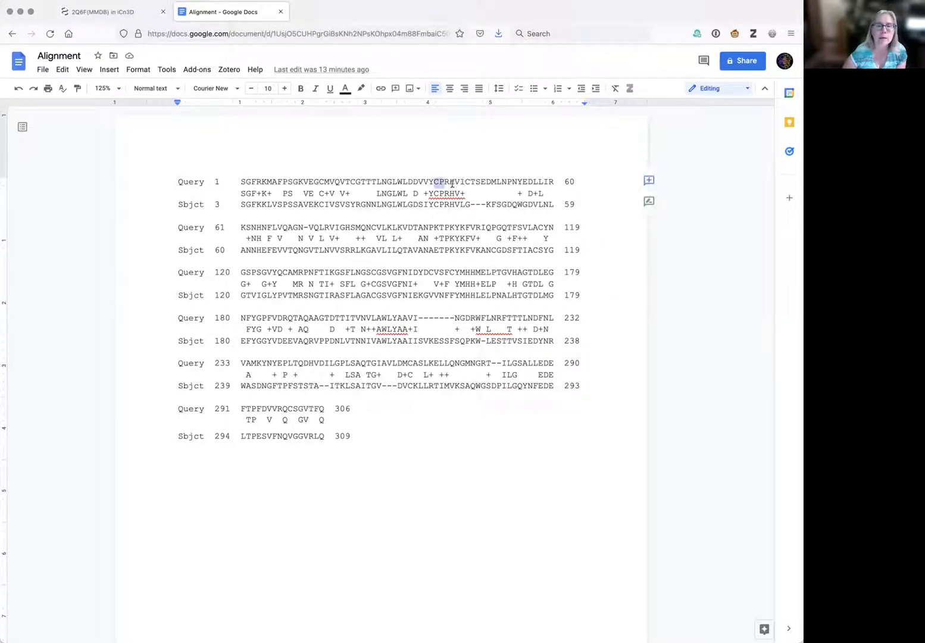
click(452, 181)
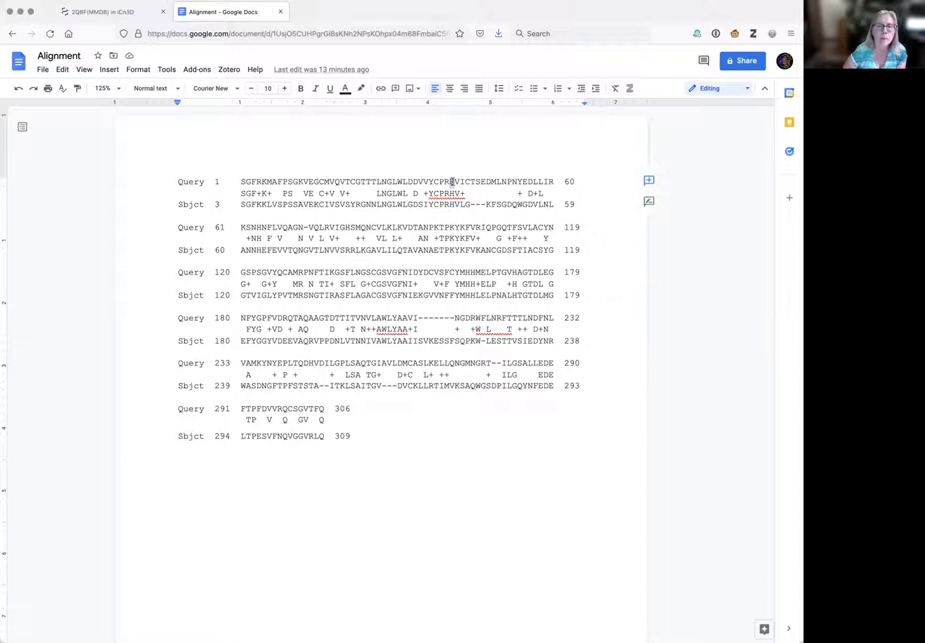
click(345, 89)
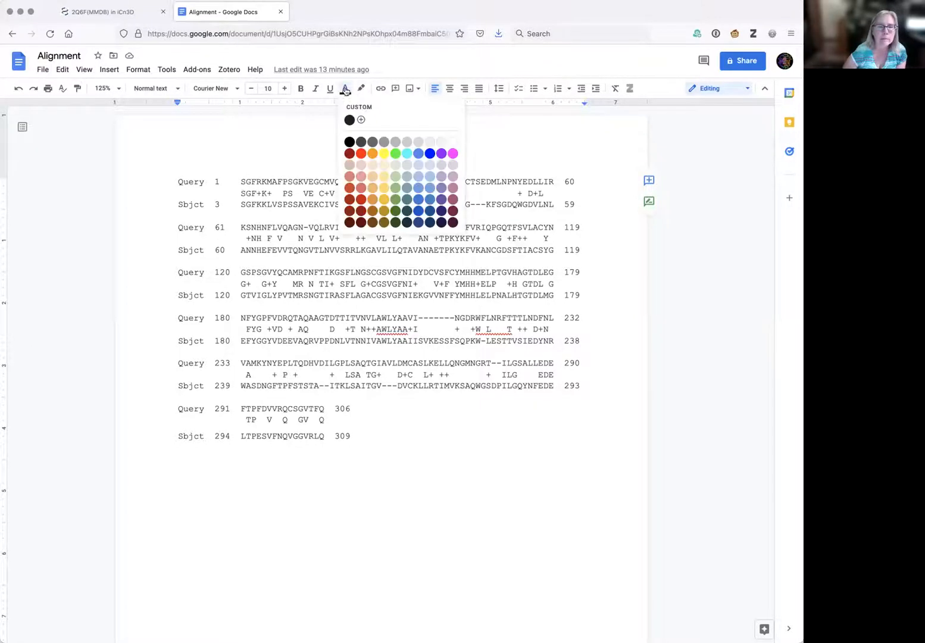
click(381, 163)
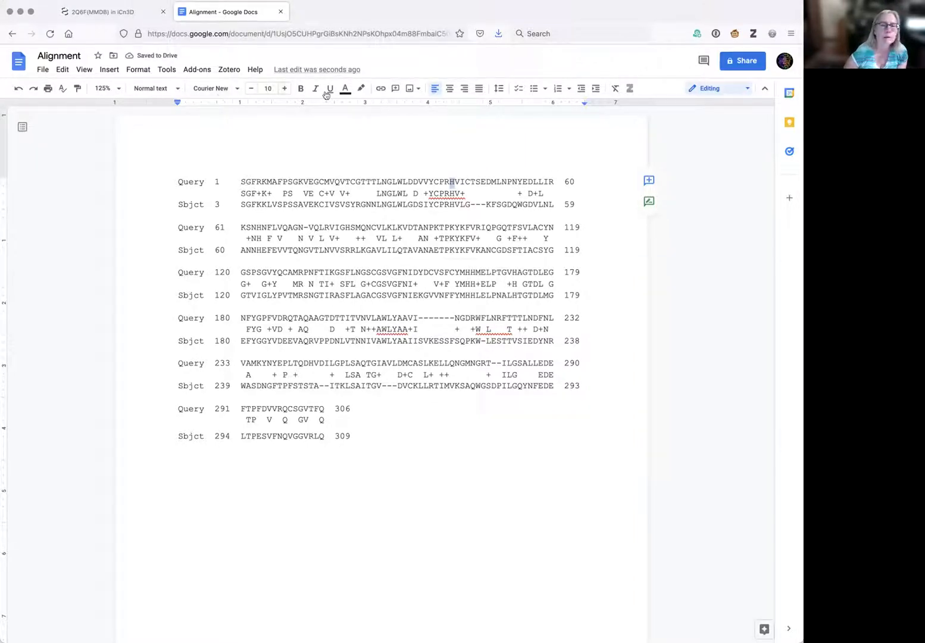
click(360, 89)
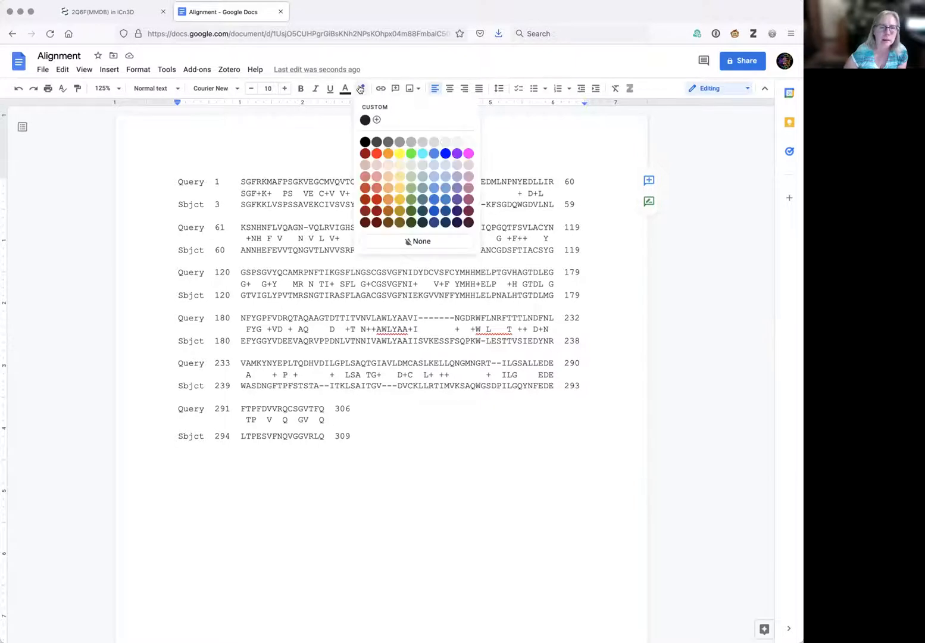
click(397, 153)
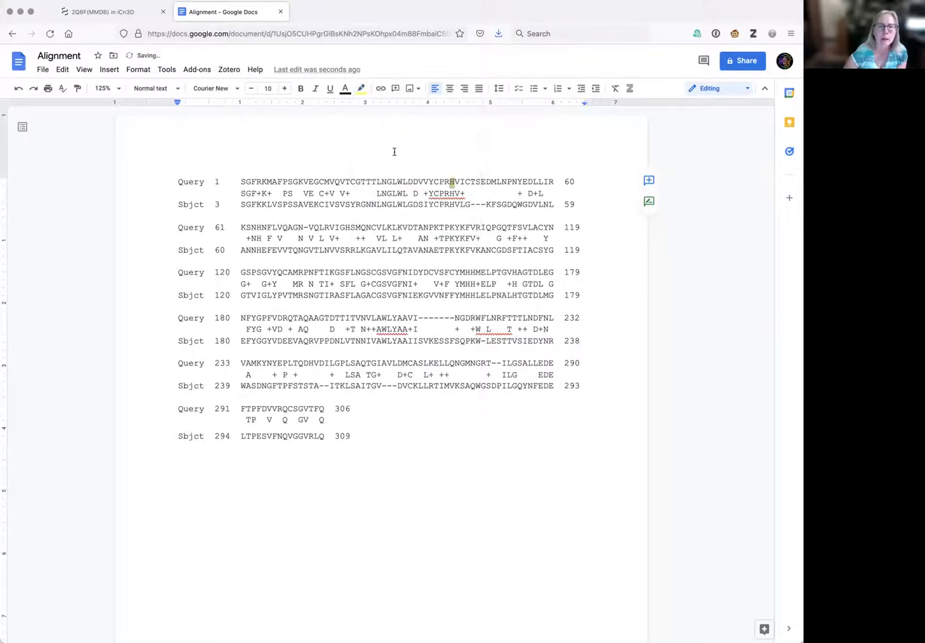
- Highlight in yellow the matching H in the consensus line directly below the first Query line
click(450, 192)
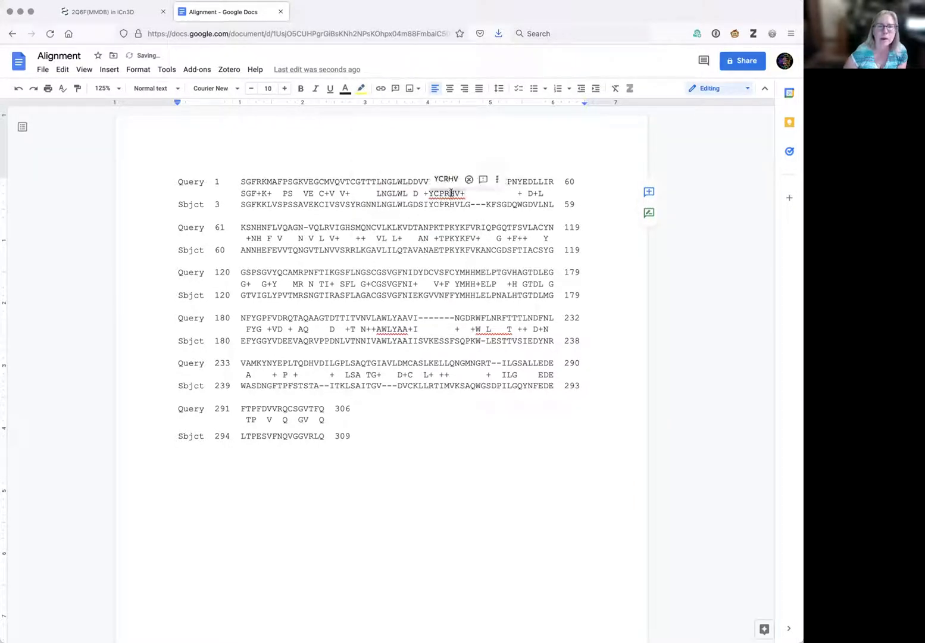
click(359, 89)
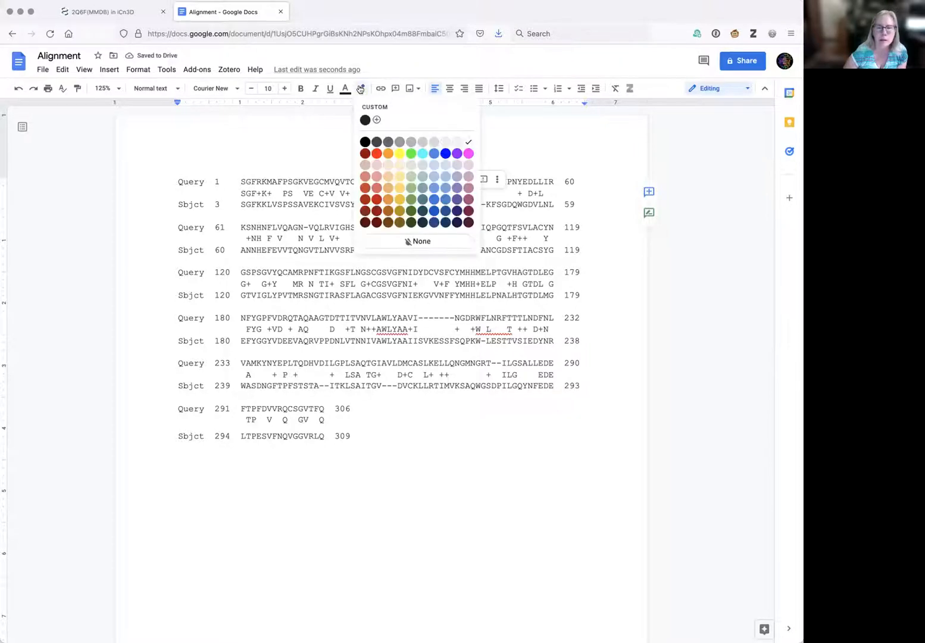
click(399, 154)
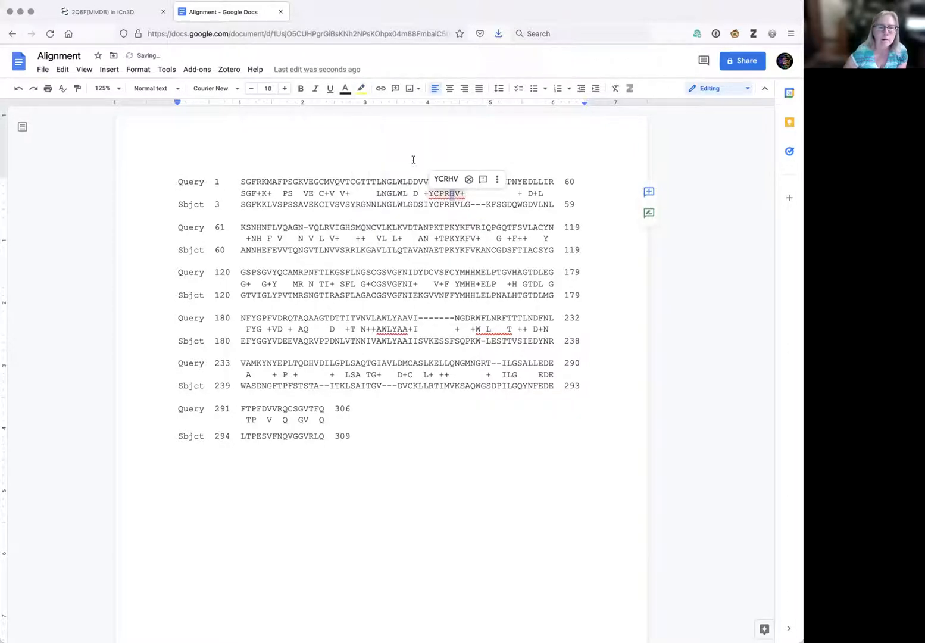
- Highlight in yellow the matching H of YCPRH in the first Sbjct line
click(451, 203)
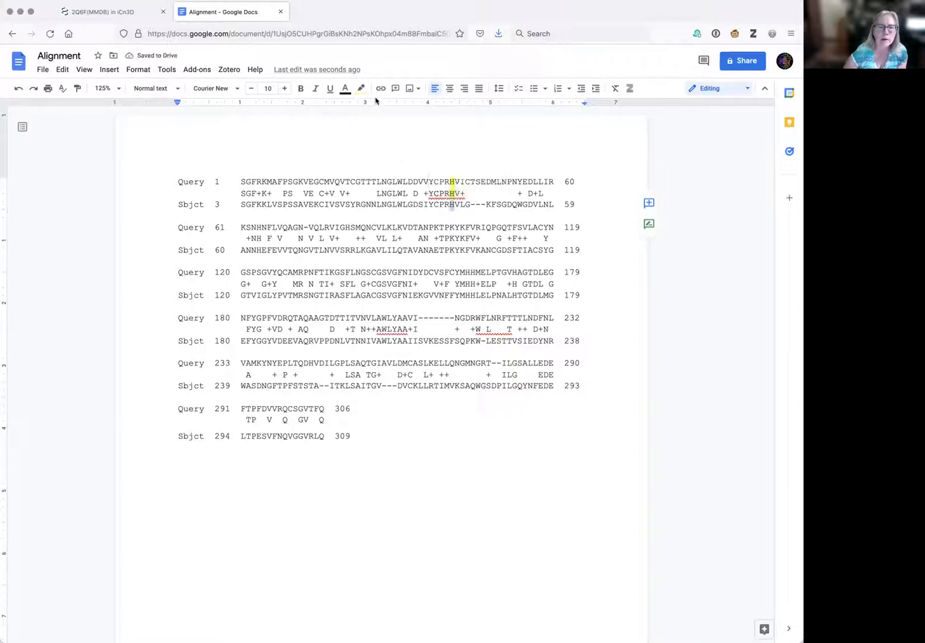
click(357, 89)
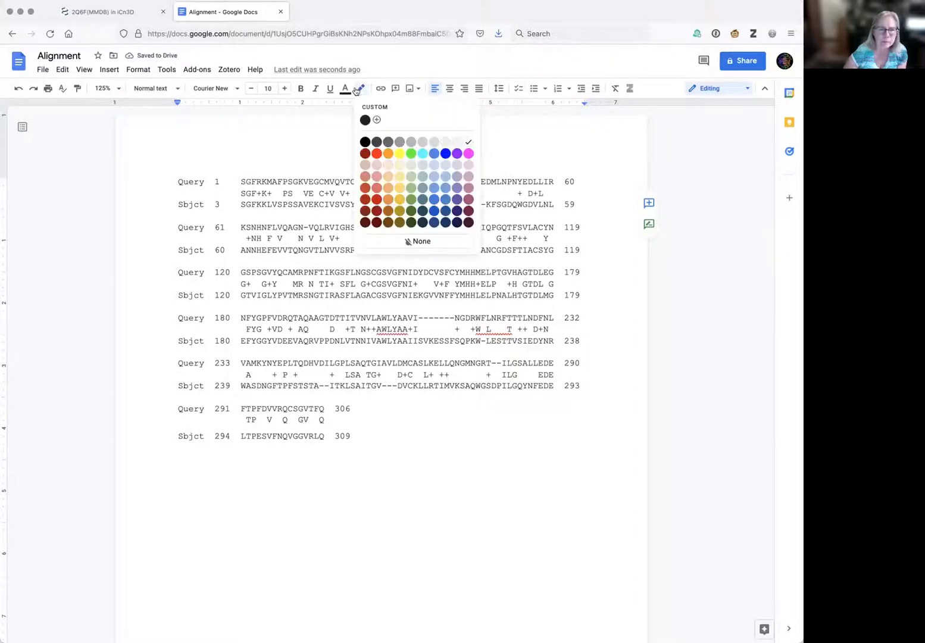
click(399, 154)
click(360, 151)
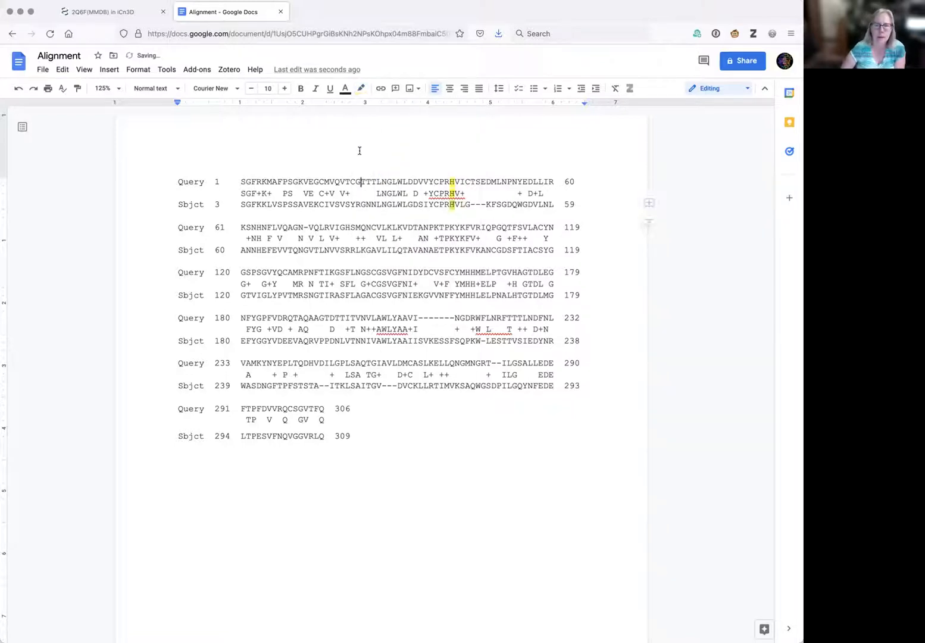
- Replace the first Query label with 7VH8_A and shift the consensus line below by one space to realign it
double_click(188, 182)
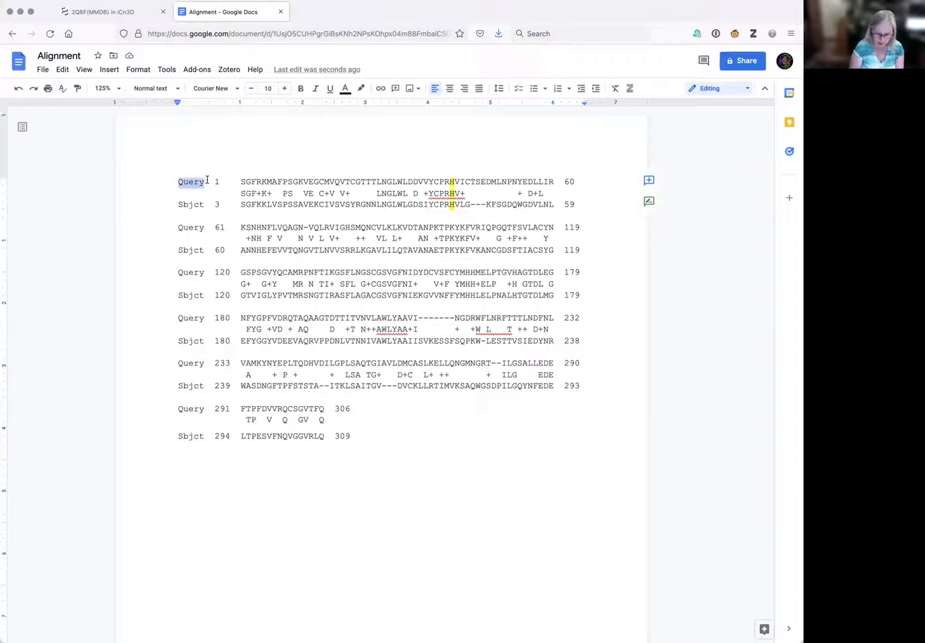
text(7)
text(VH8_)
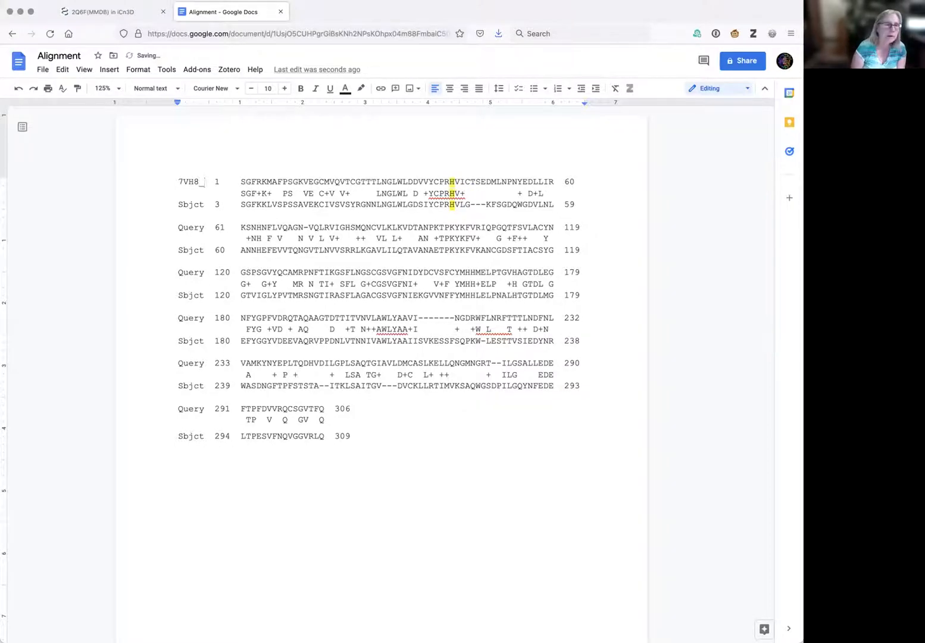
key(BackSpace)
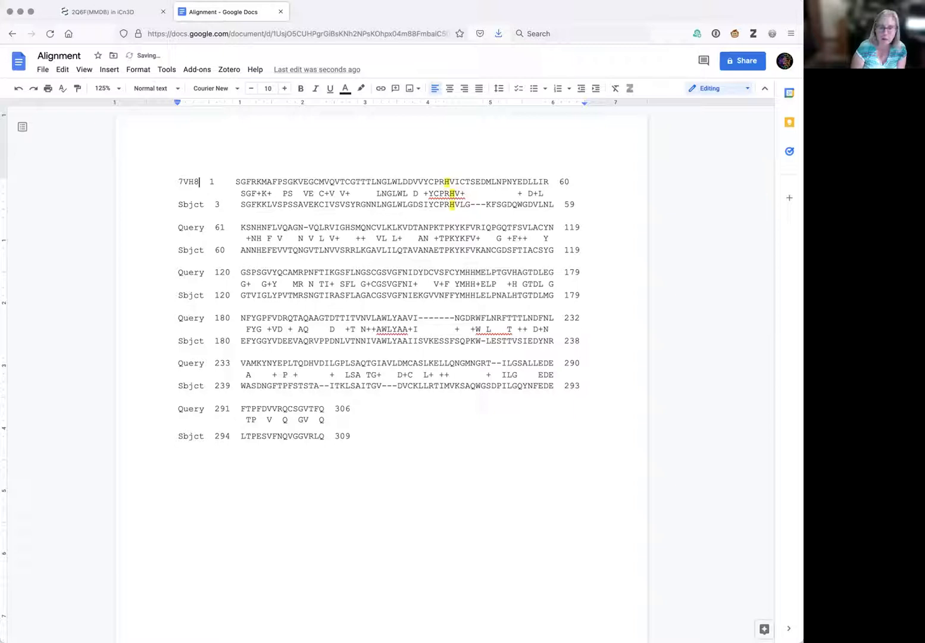
text(_A)
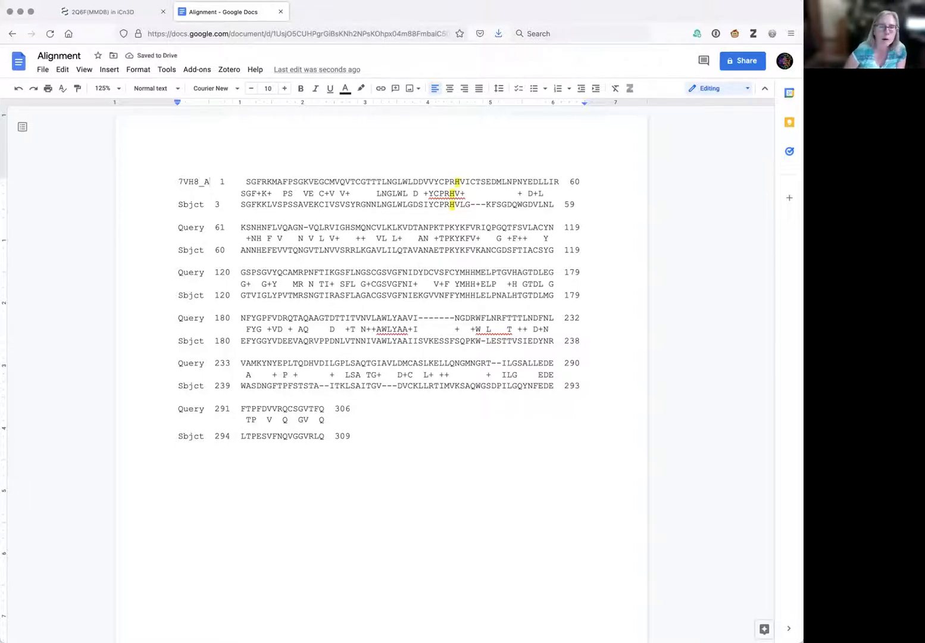
click(235, 198)
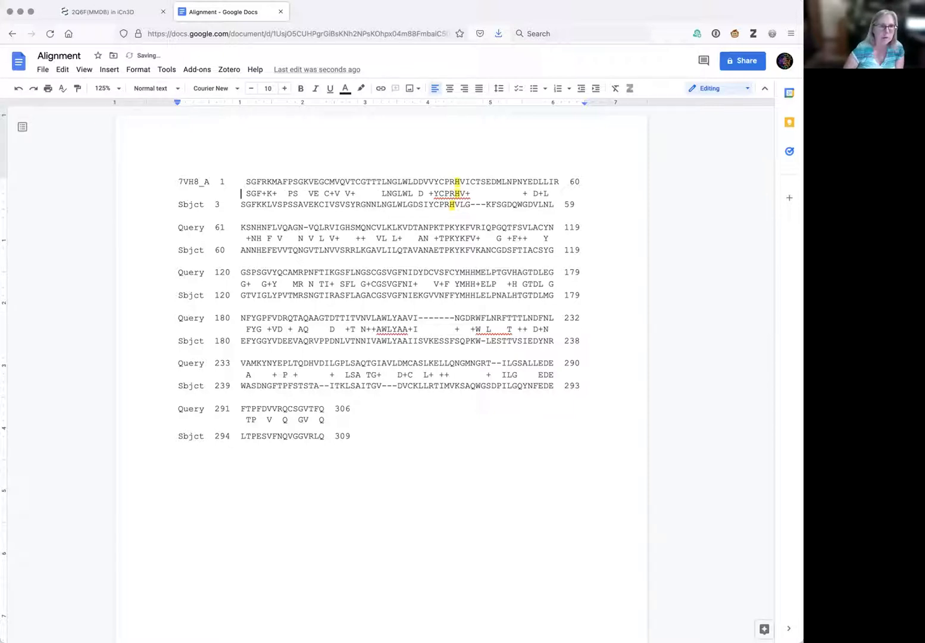
- Replace the first Sbjct label with 2Q6F_A
double_click(179, 205)
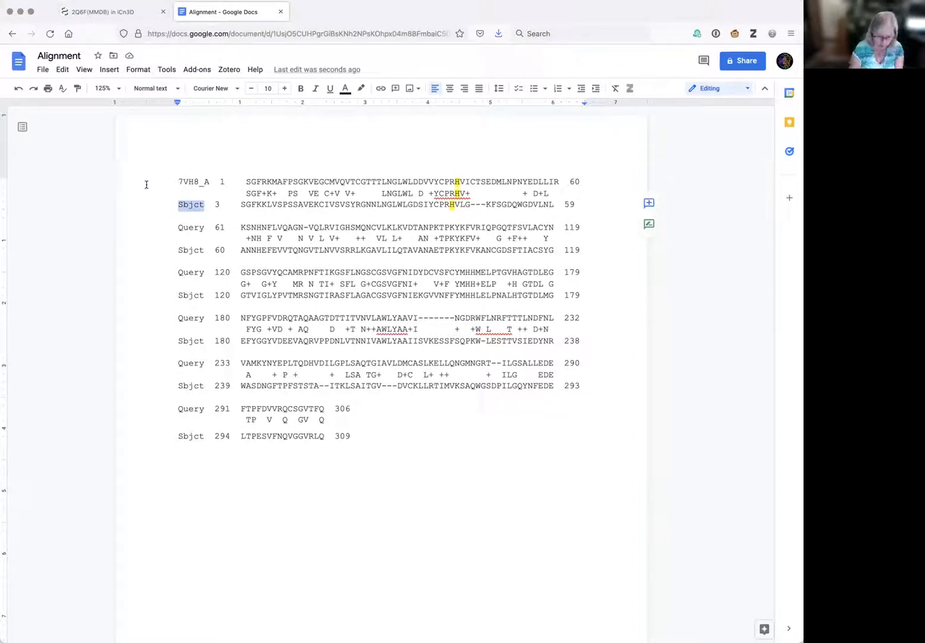
text(2Q6F)
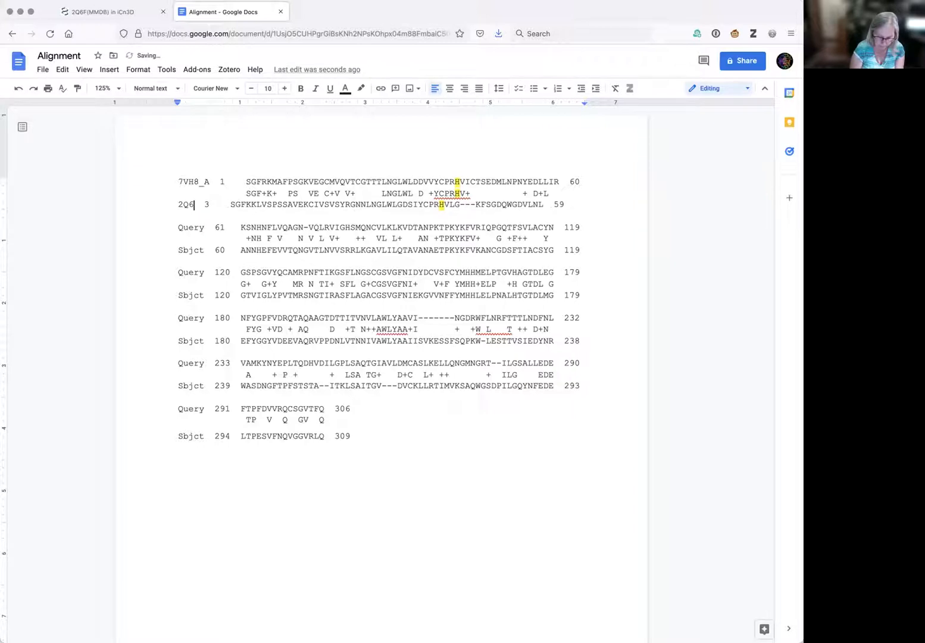
text(_A)
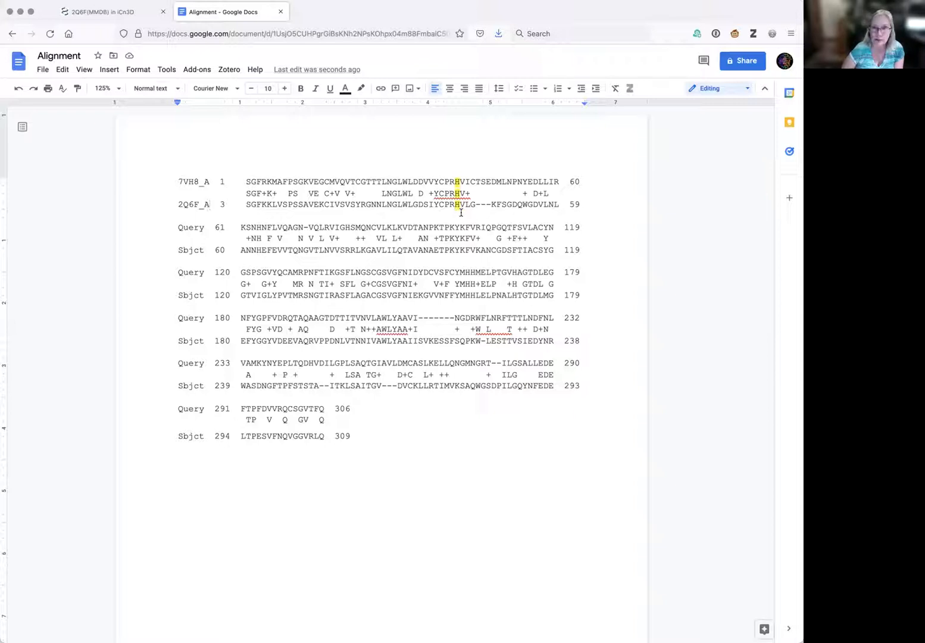
- Check the next marked residue of 2Q6F_A in iCn3D, and highlight the K after the gap yellow in the Alignment document's 2Q6F_A line
click(89, 12)
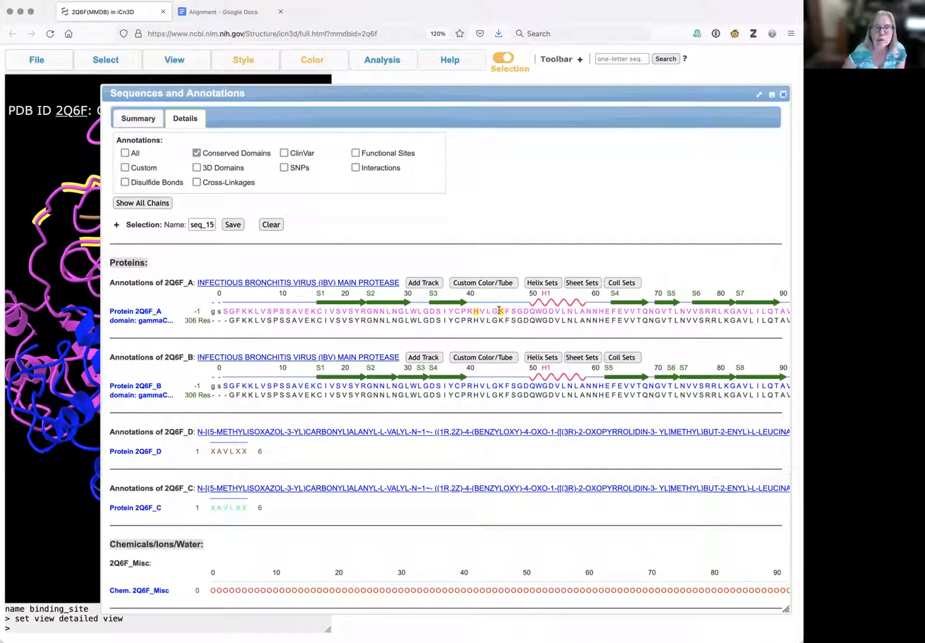
click(500, 310)
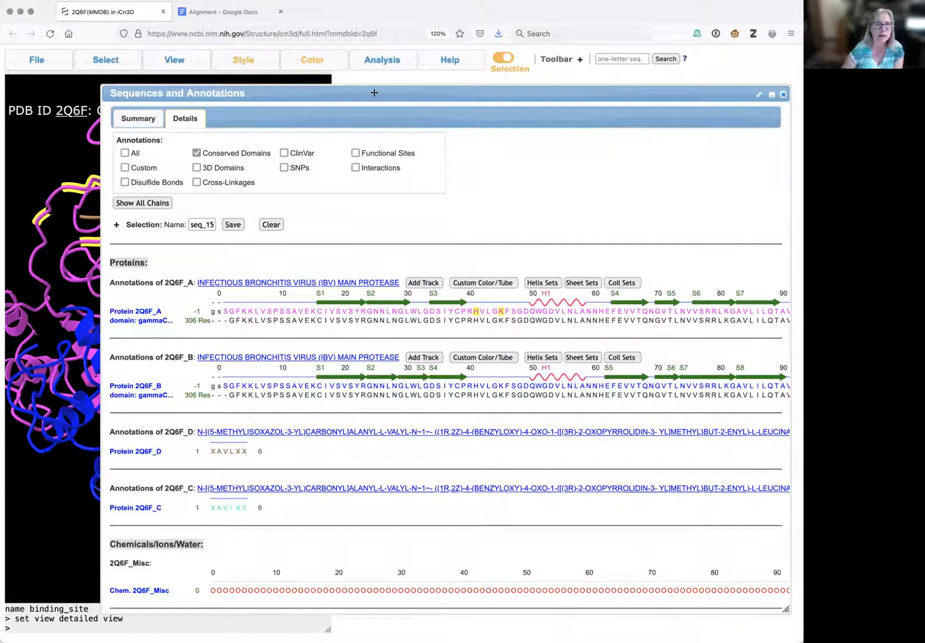
click(212, 12)
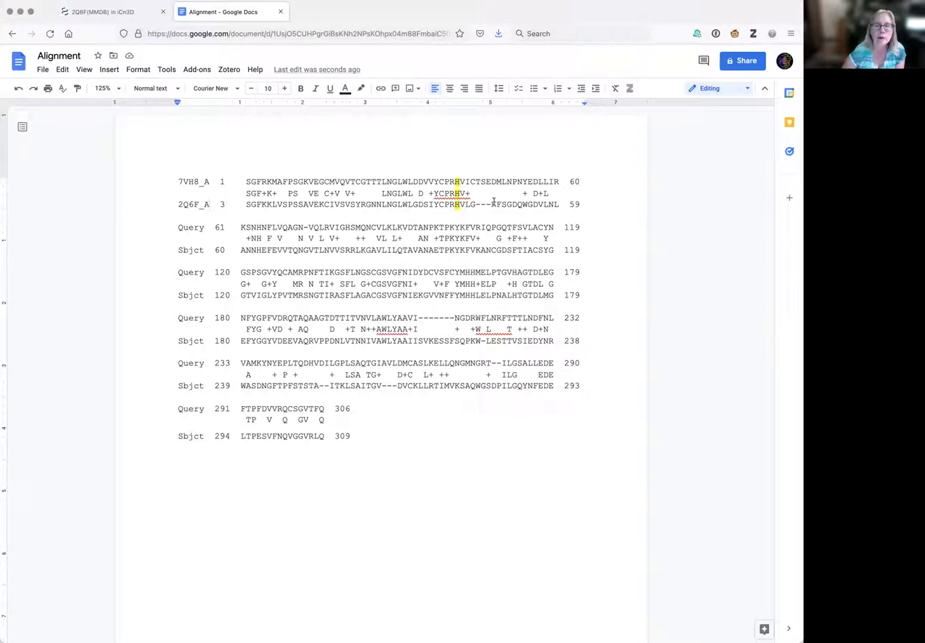
drag(492, 202, 496, 204)
click(360, 88)
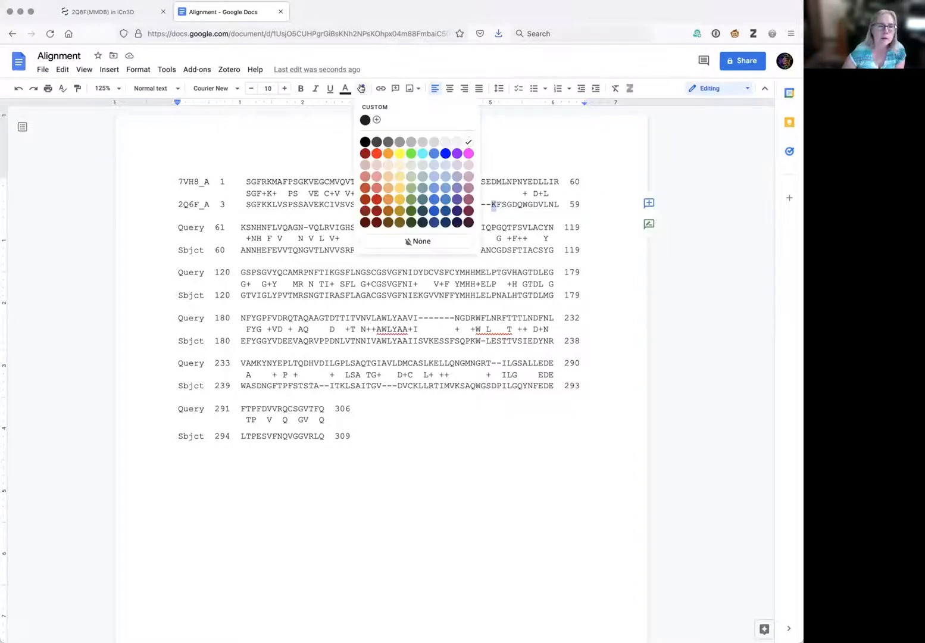
click(399, 154)
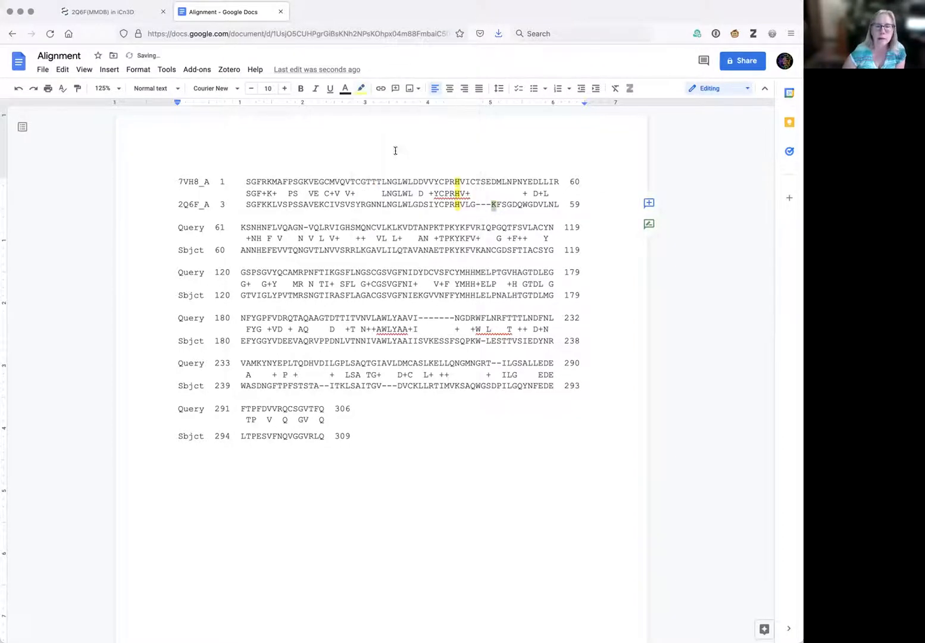
click(497, 155)
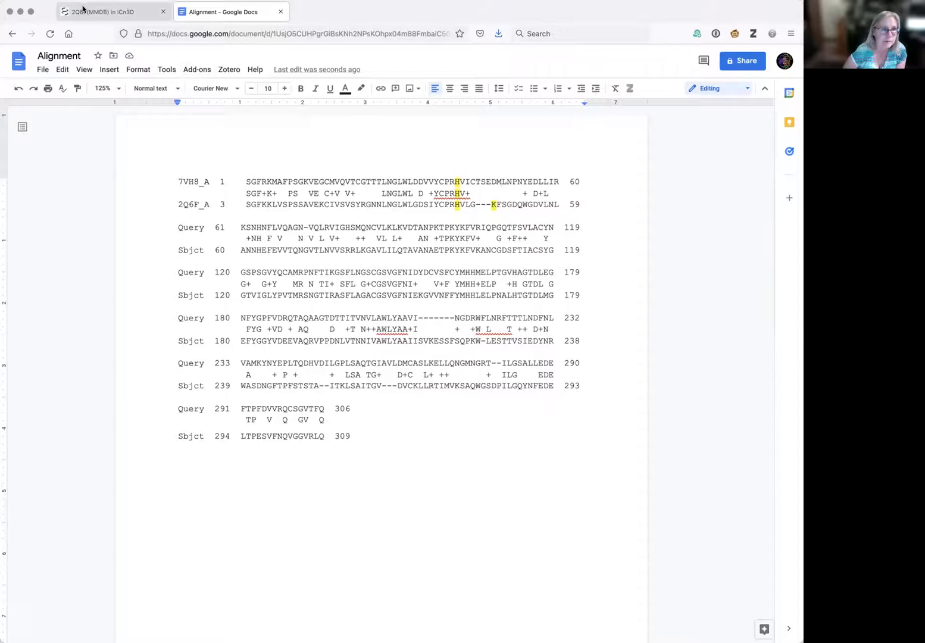
- Look up the marked residues further along 2Q6F_A in iCn3D, and highlight HLEL yellow in the Alignment document's Sbjct 120–179 line
click(82, 9)
scroll(520, 332, right, 10)
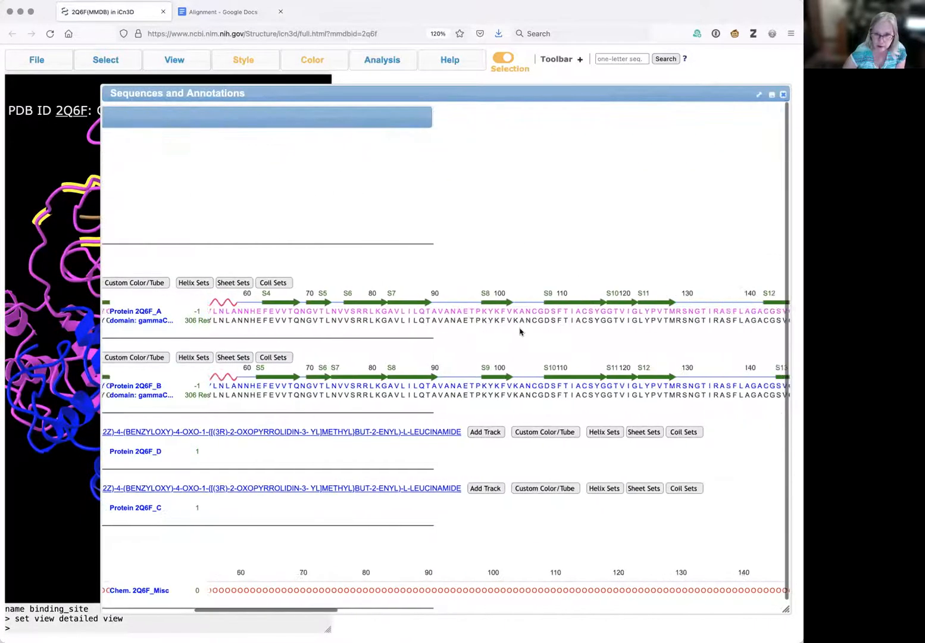
scroll(519, 332, right, 12)
scroll(520, 332, right, 3)
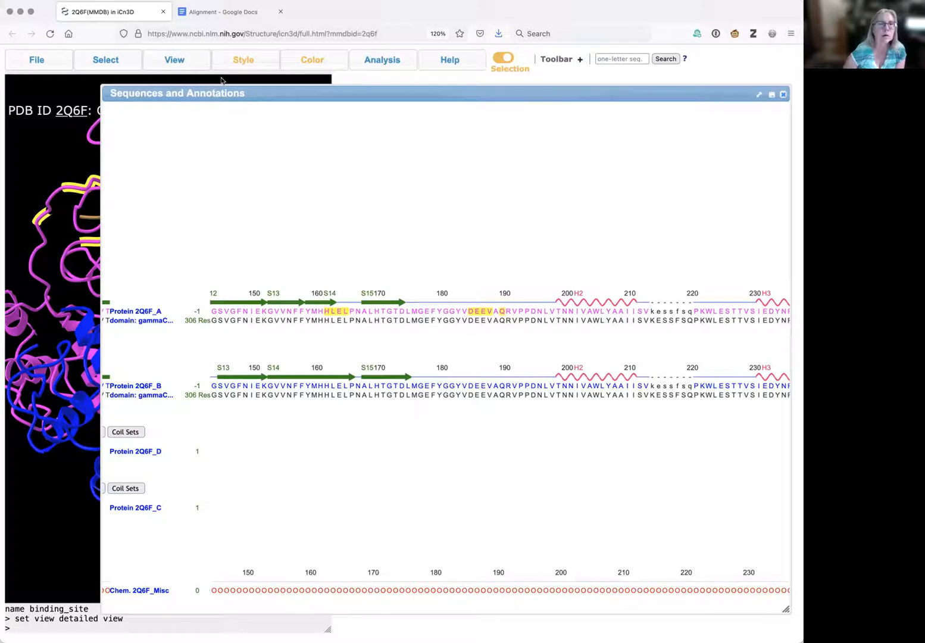
click(213, 18)
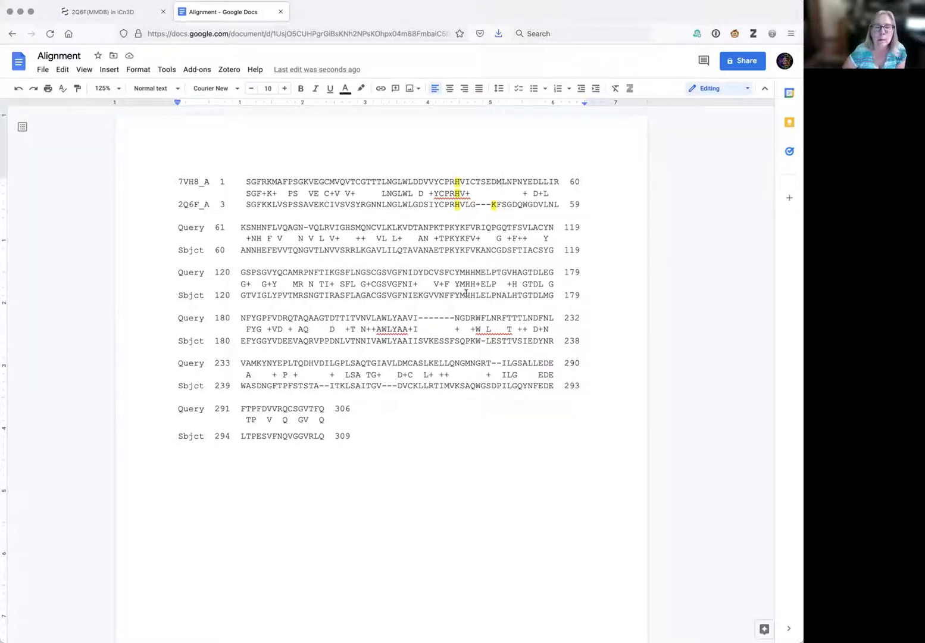
drag(470, 293, 492, 295)
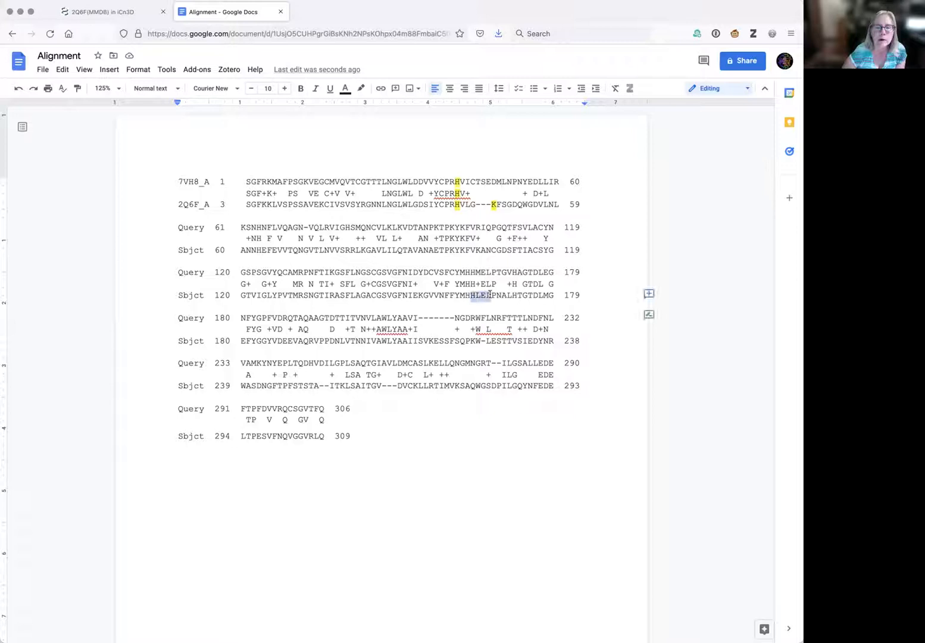
click(361, 88)
click(401, 154)
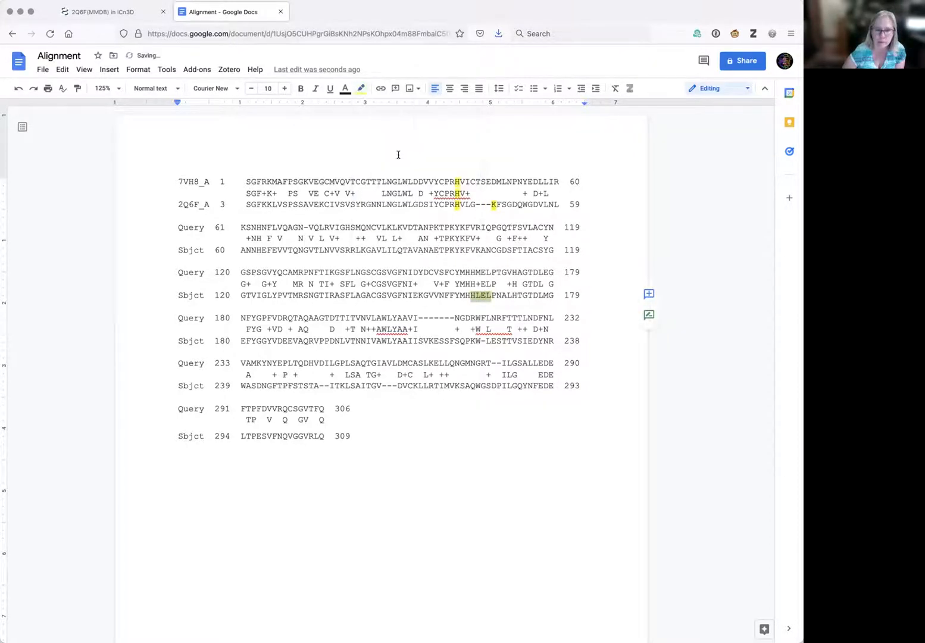
- Highlight in yellow the H aligned with HLEL in both the consensus line and the Query line of the 120–179 block
click(472, 282)
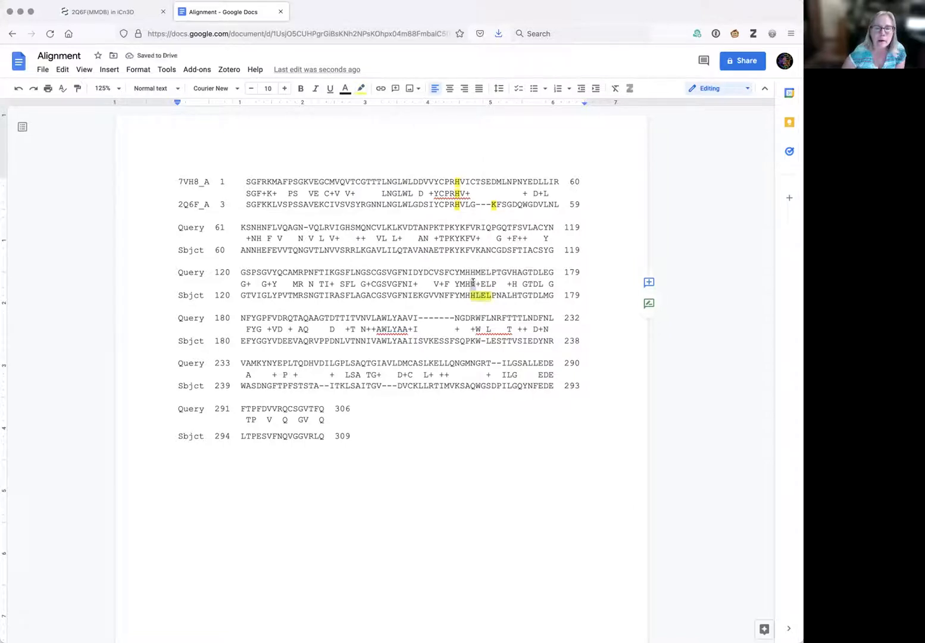
click(359, 88)
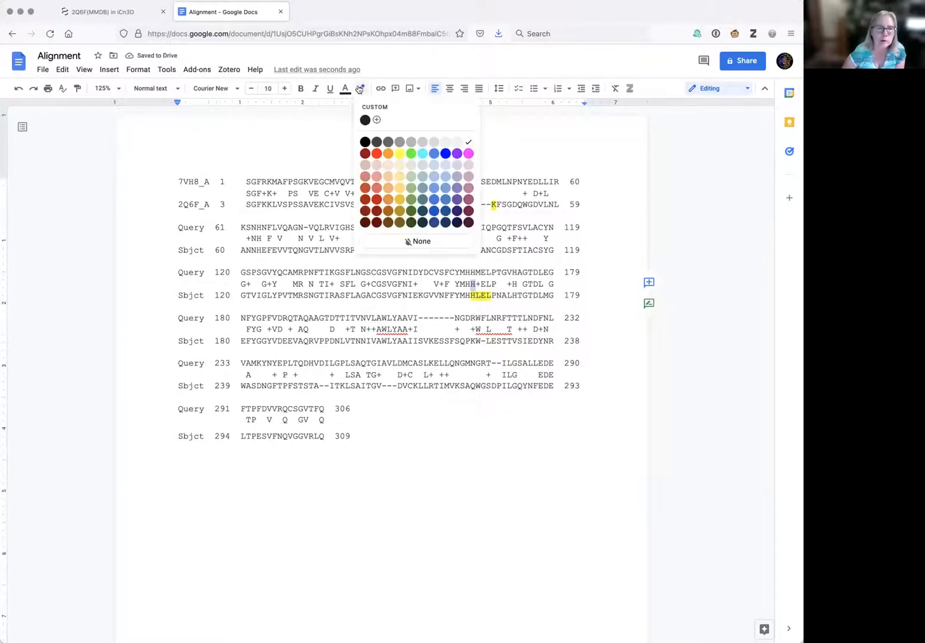
click(399, 153)
drag(470, 272, 475, 272)
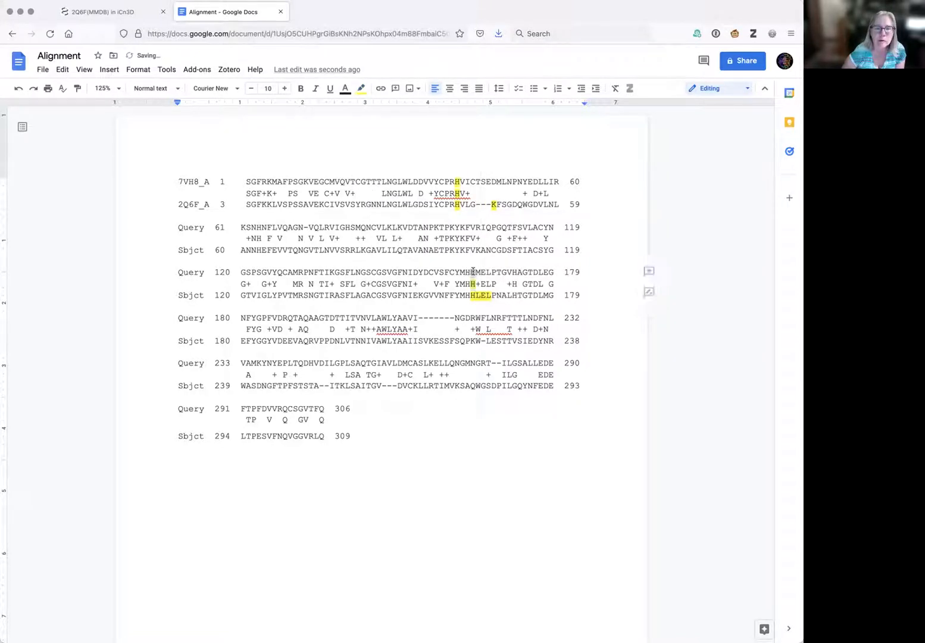
click(357, 89)
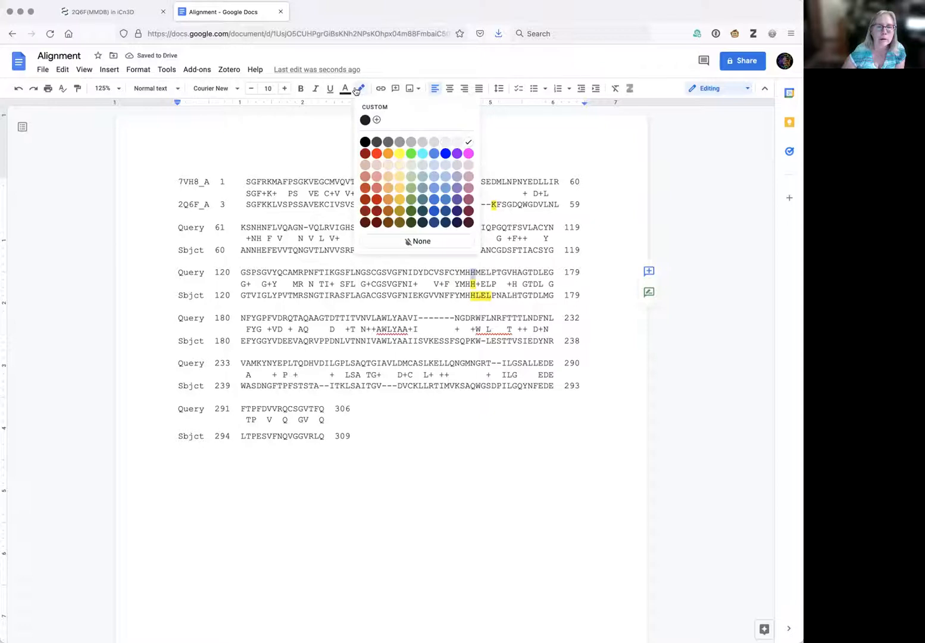
click(400, 153)
- Highlight in yellow the EL of HMEL in the Query 120–179 line
drag(480, 271, 488, 270)
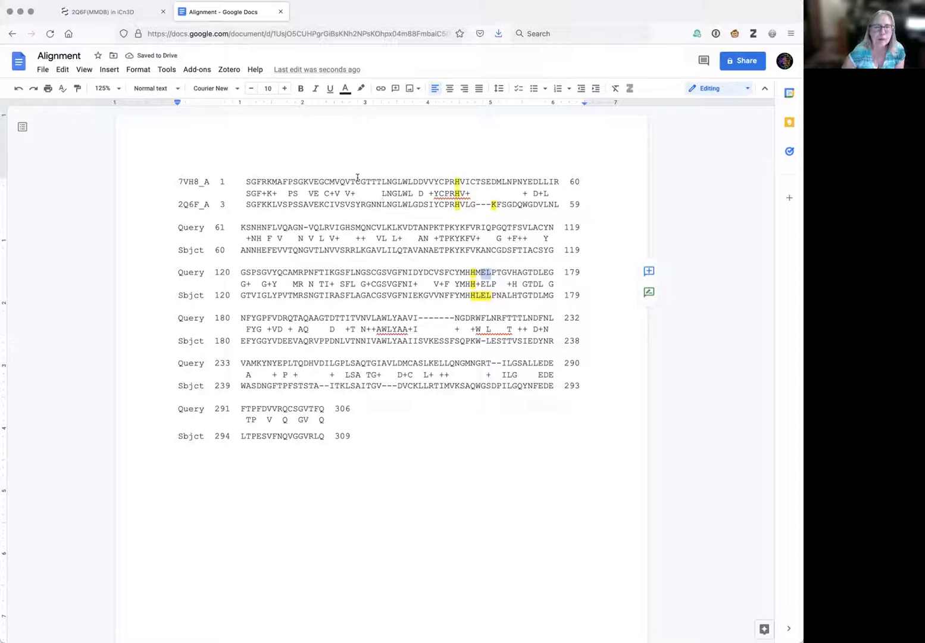
click(360, 88)
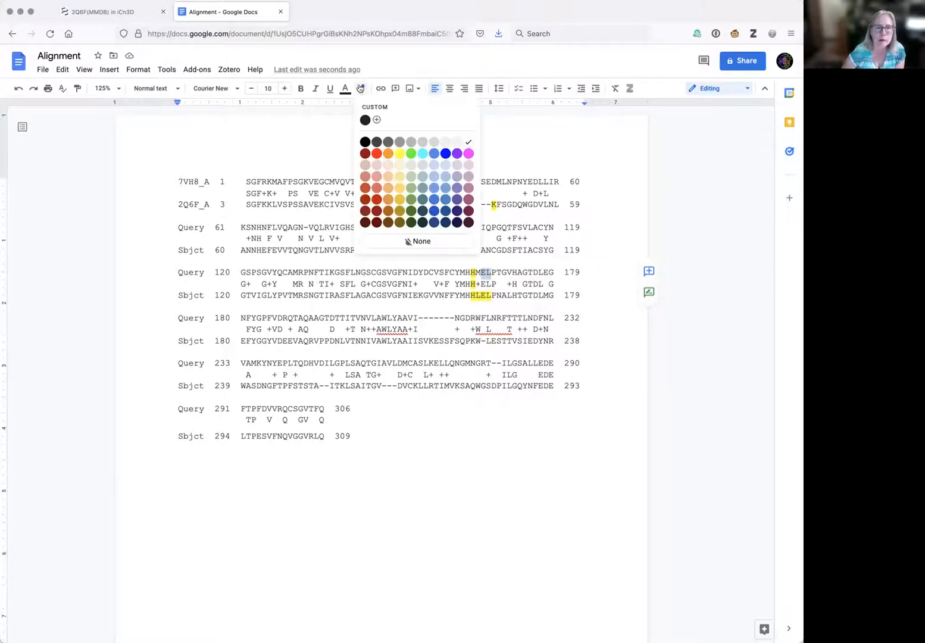
click(397, 157)
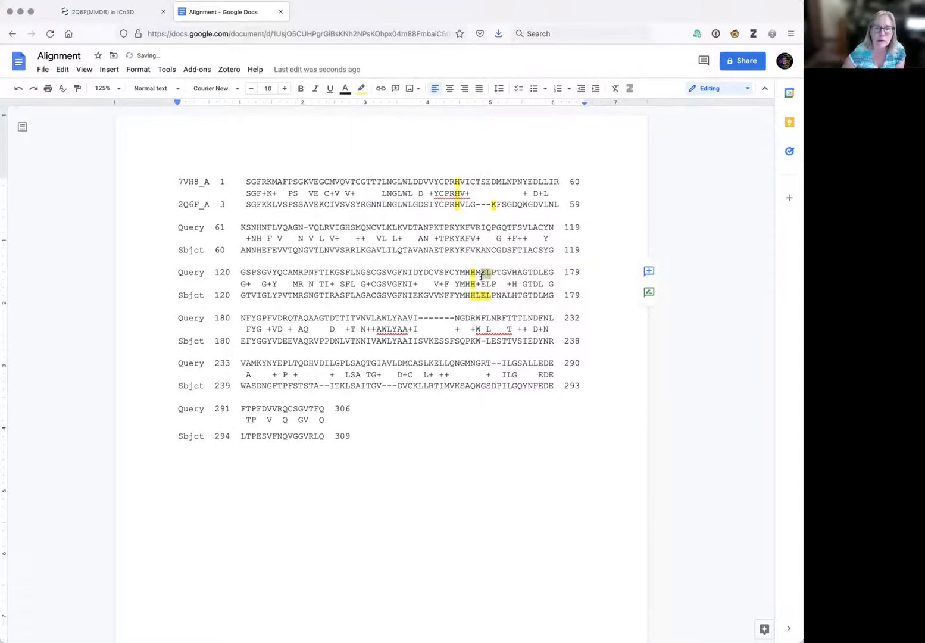
- Highlight in yellow the EL of the consensus line in the 120–179 block of the Alignment document
drag(480, 283, 492, 284)
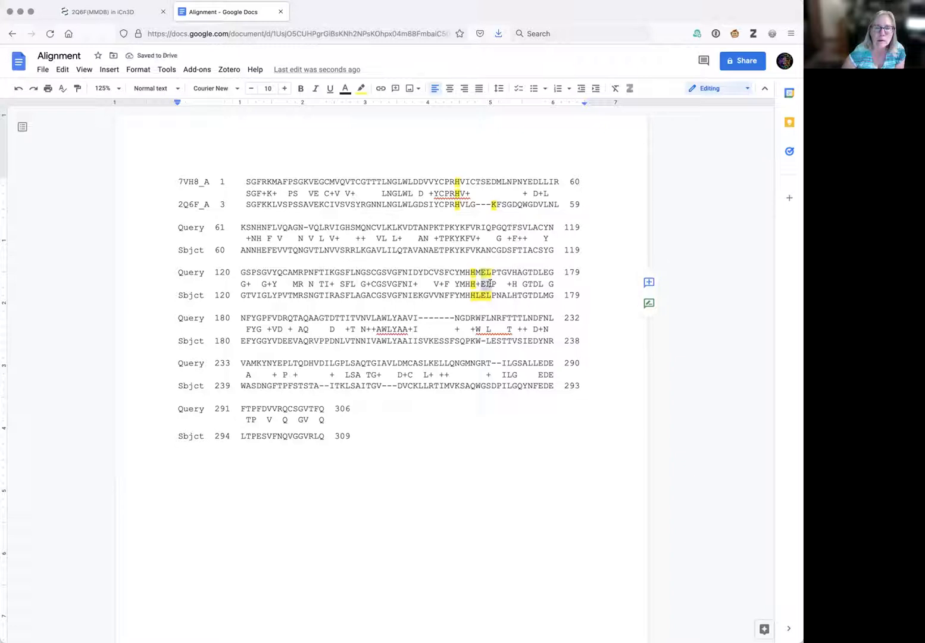
click(360, 88)
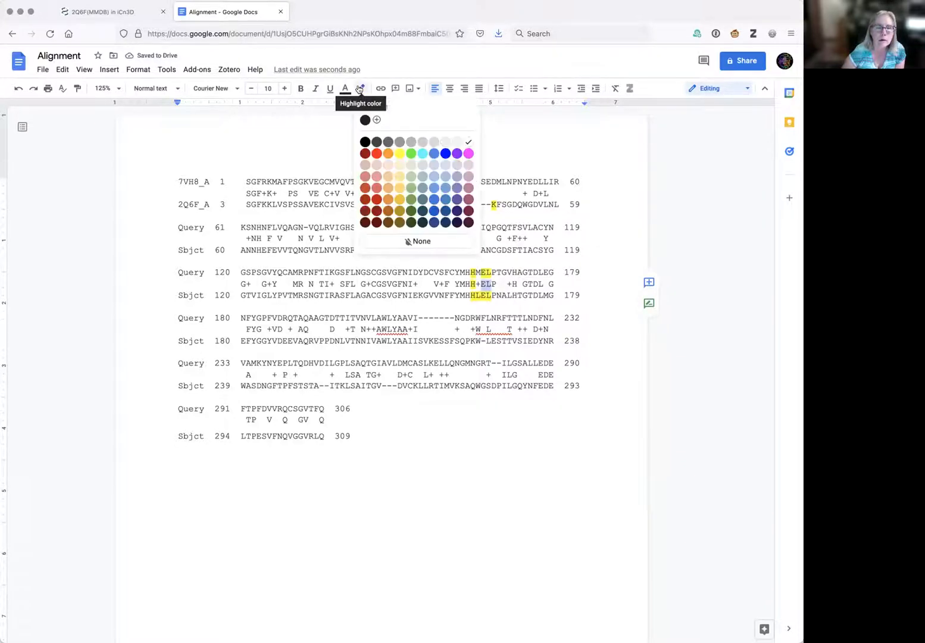
click(102, 89)
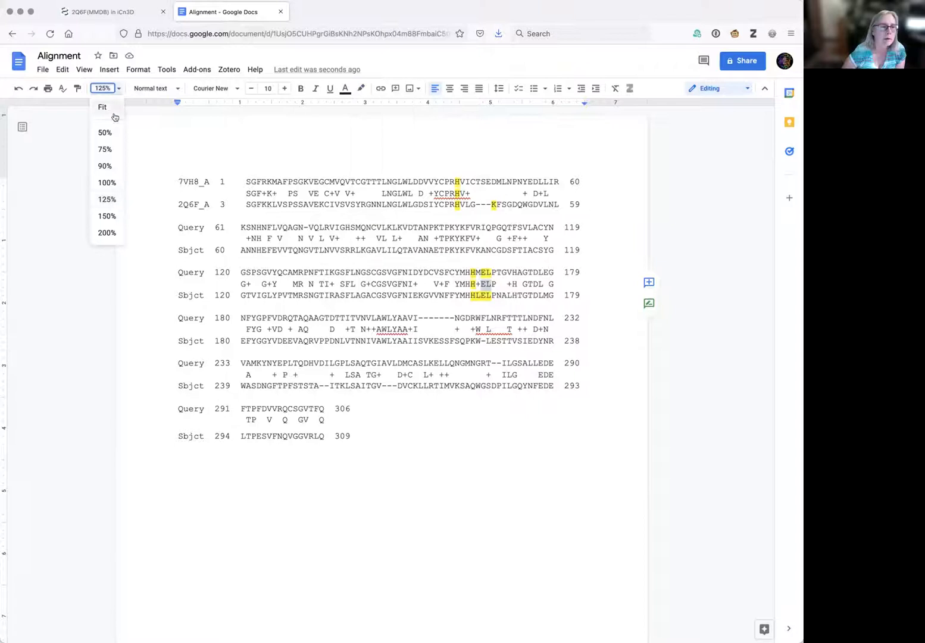
click(102, 216)
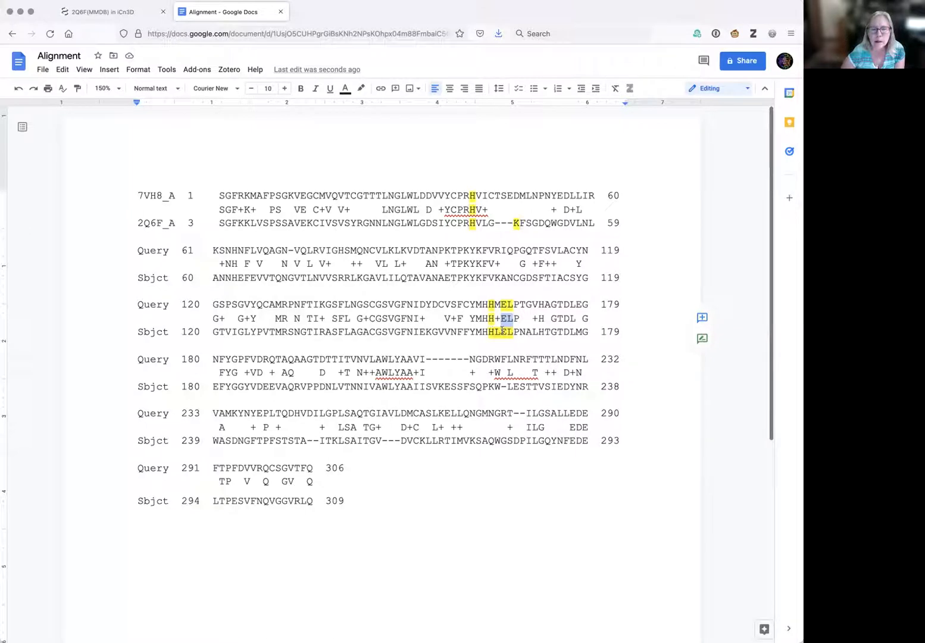
click(495, 345)
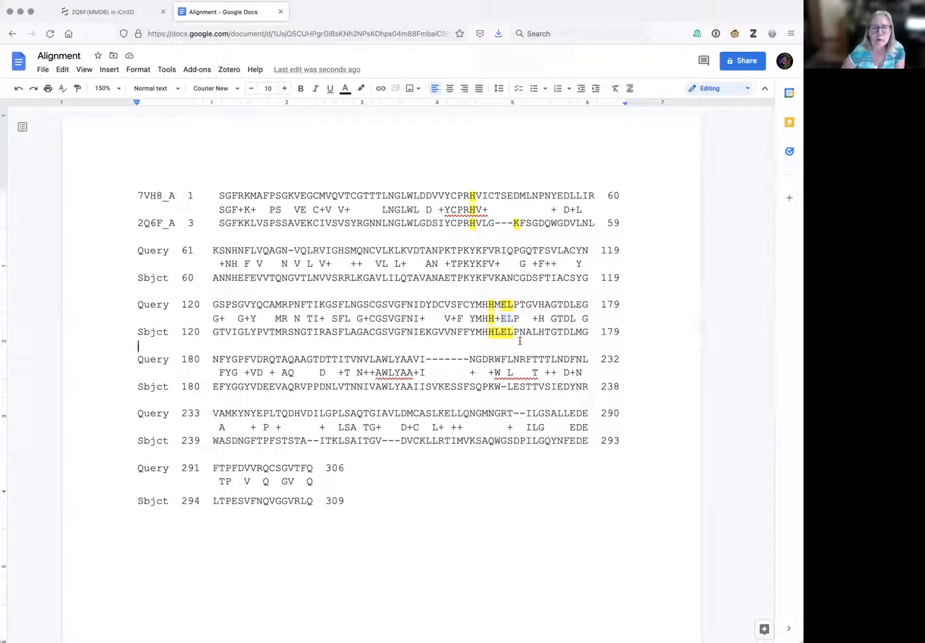
drag(502, 317, 513, 318)
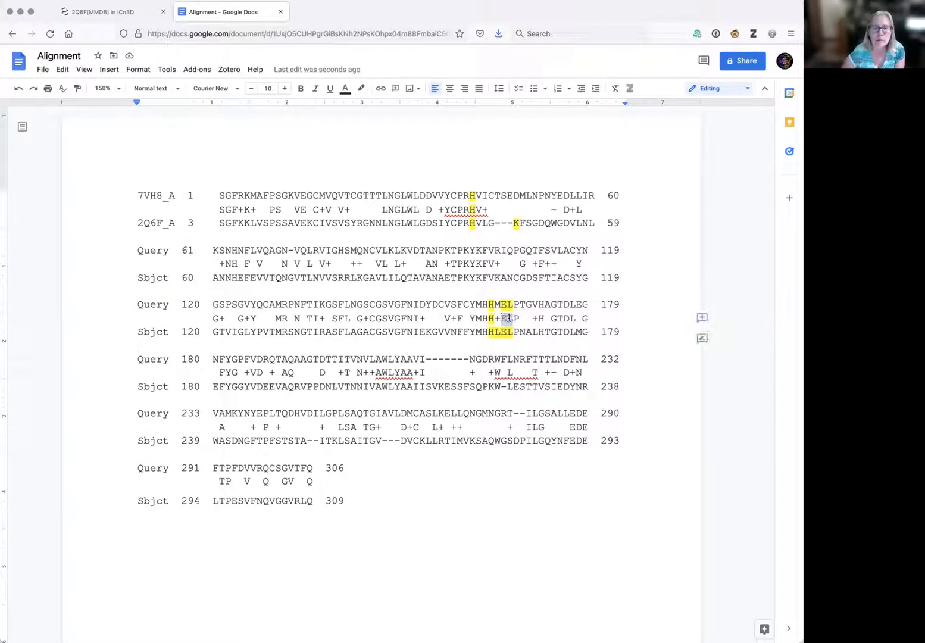
click(361, 88)
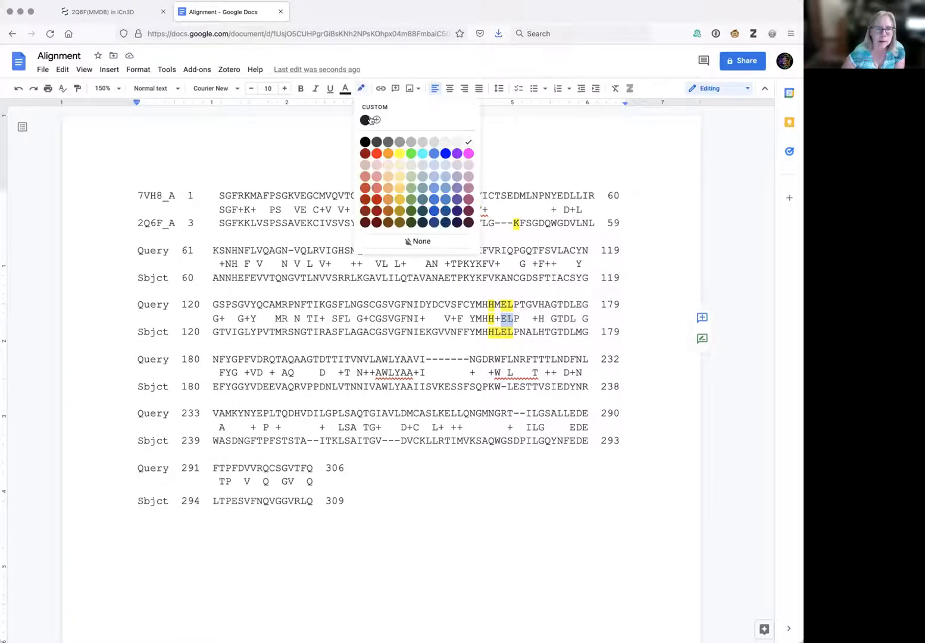
click(397, 155)
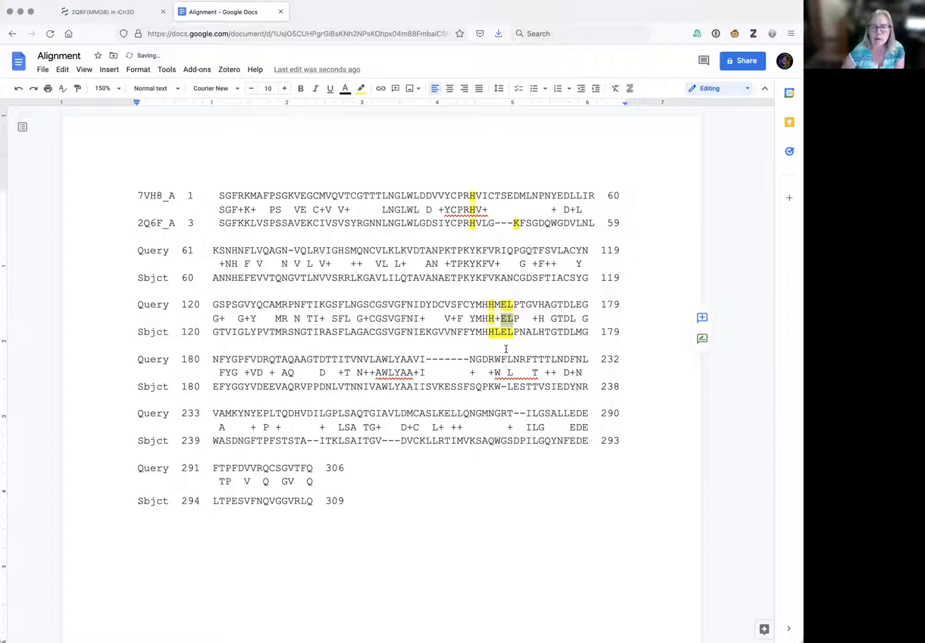
click(506, 349)
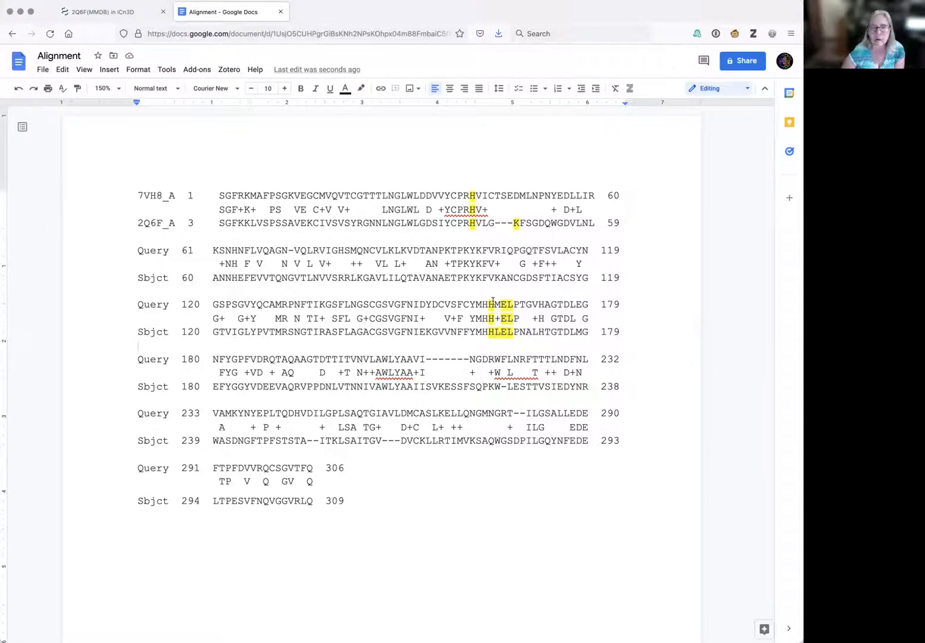
- Try a light yellow highlight on the M of HMEL in the Query 120–179 line
drag(494, 303, 500, 303)
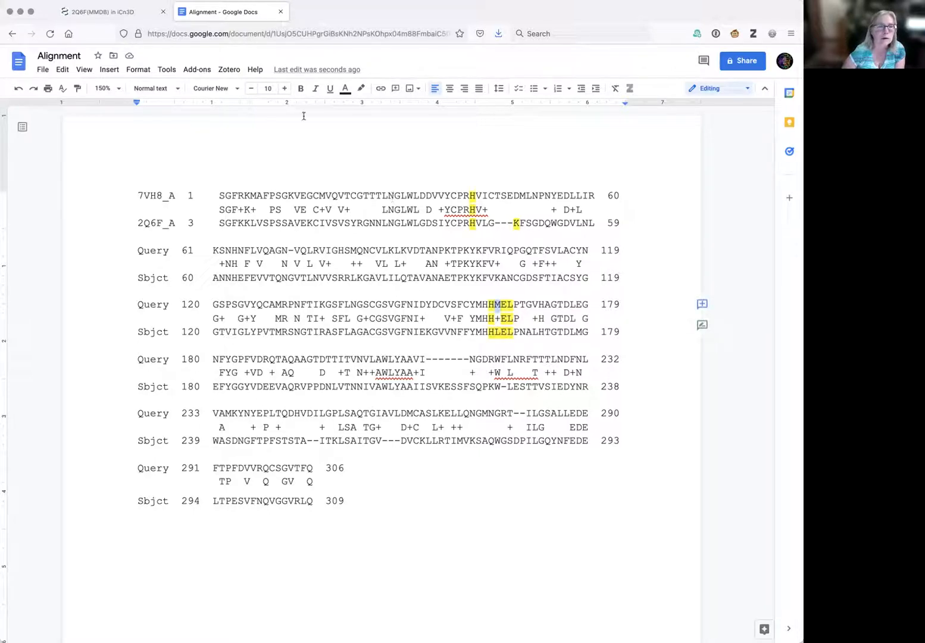
click(361, 88)
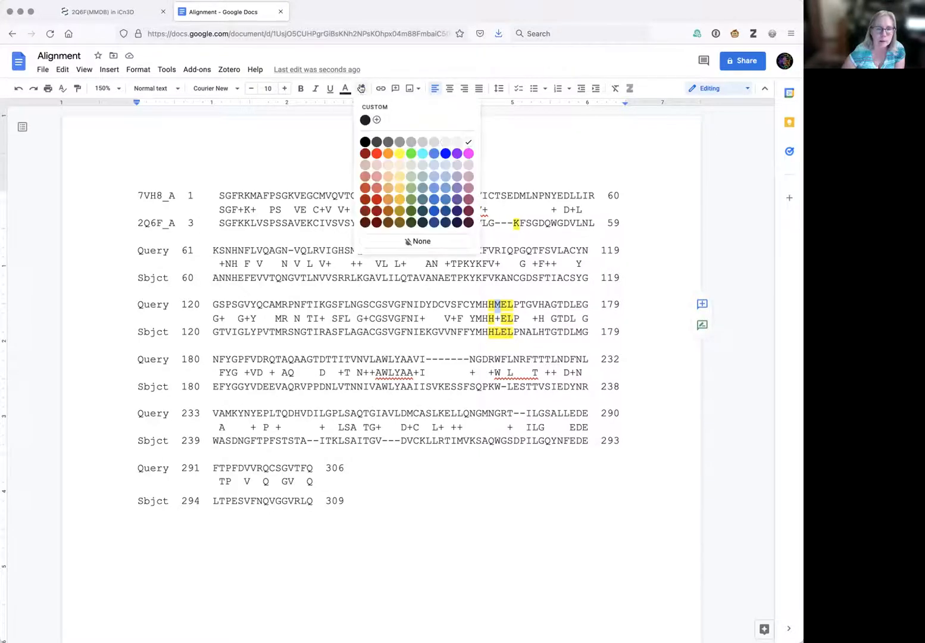
click(396, 161)
click(498, 345)
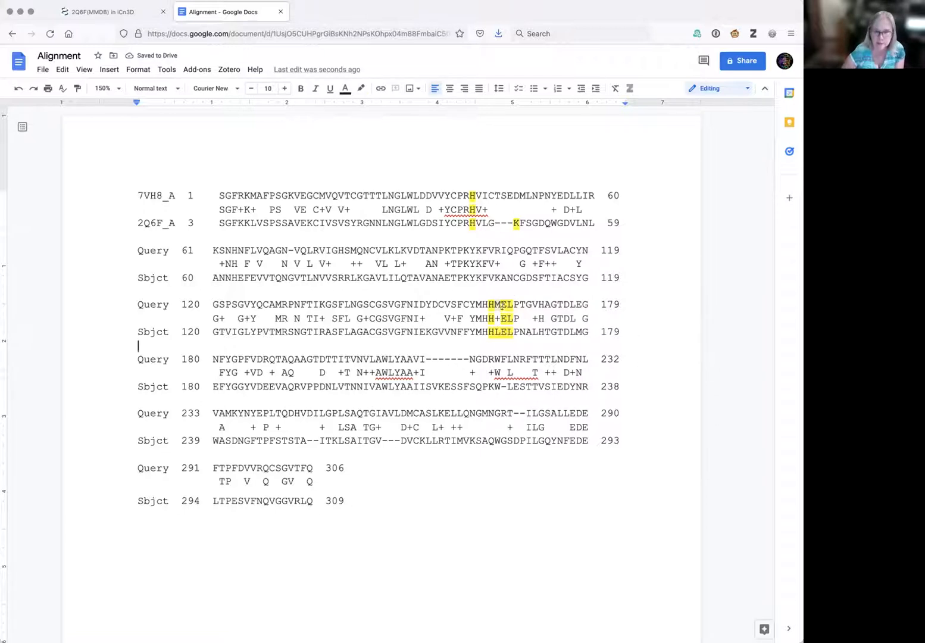
- Highlight the M of HMEL in the Query 120–179 line in dark yellow
drag(493, 303, 498, 303)
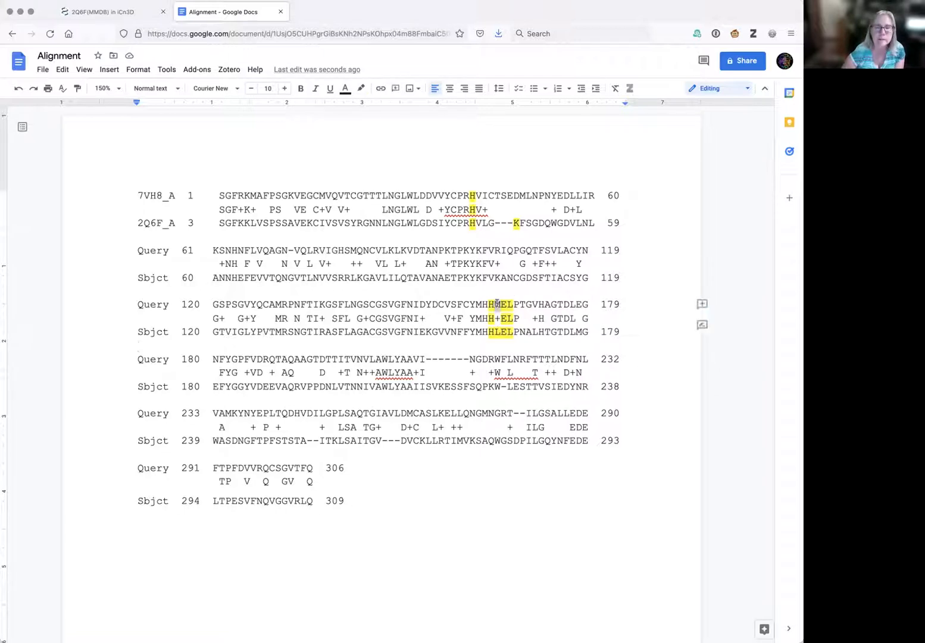
click(361, 89)
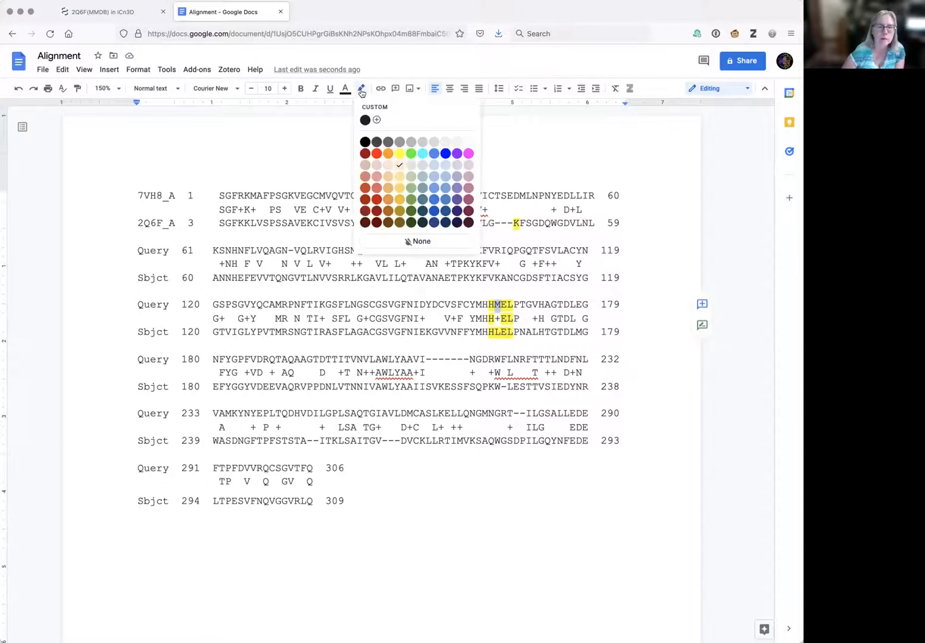
click(398, 202)
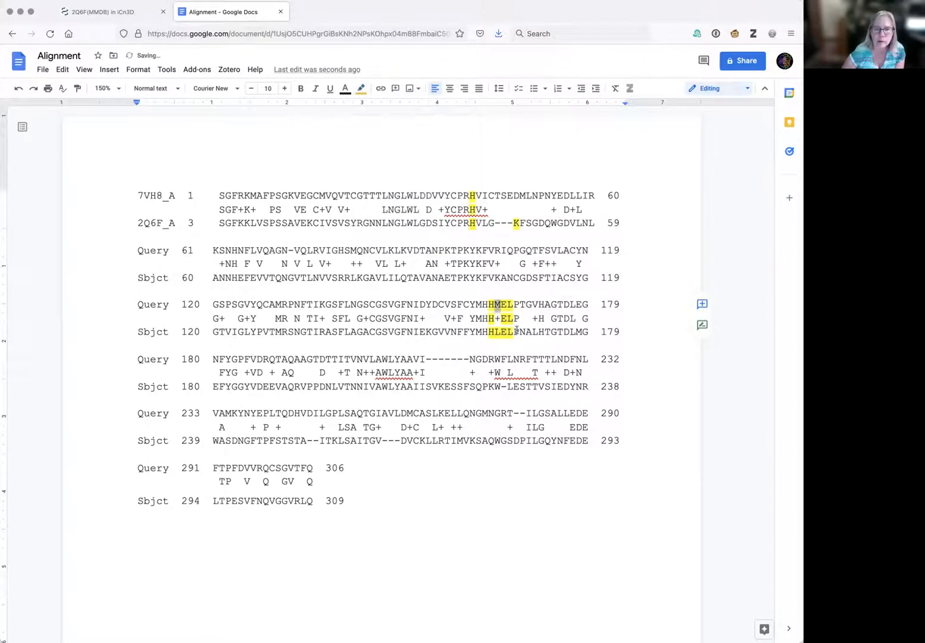
click(510, 348)
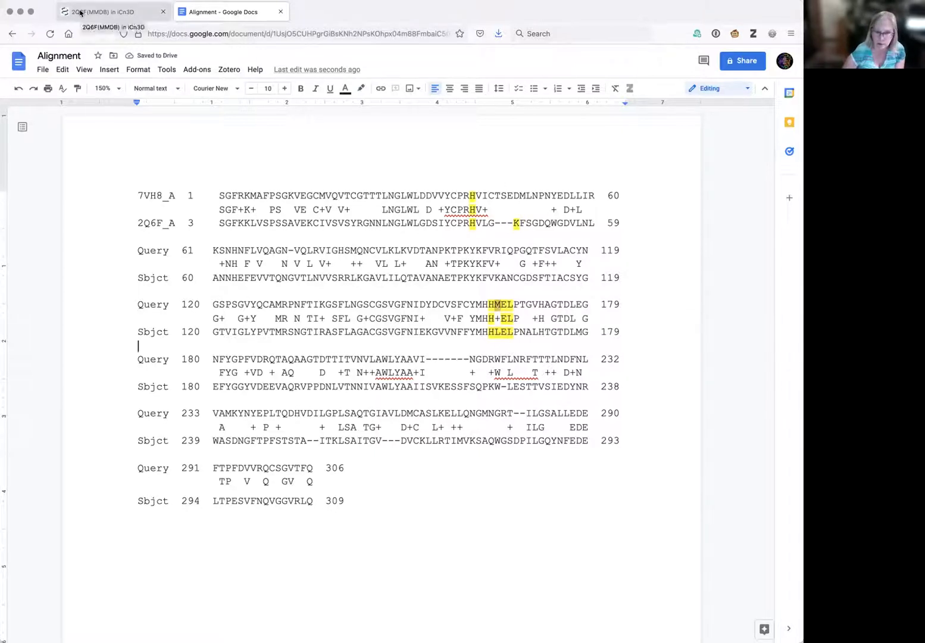
- Check the marked residues after HLEL on 2Q6F_A in iCn3D, and highlight DEEV yellow in the Alignment document's Sbjct 180–238 line
click(81, 13)
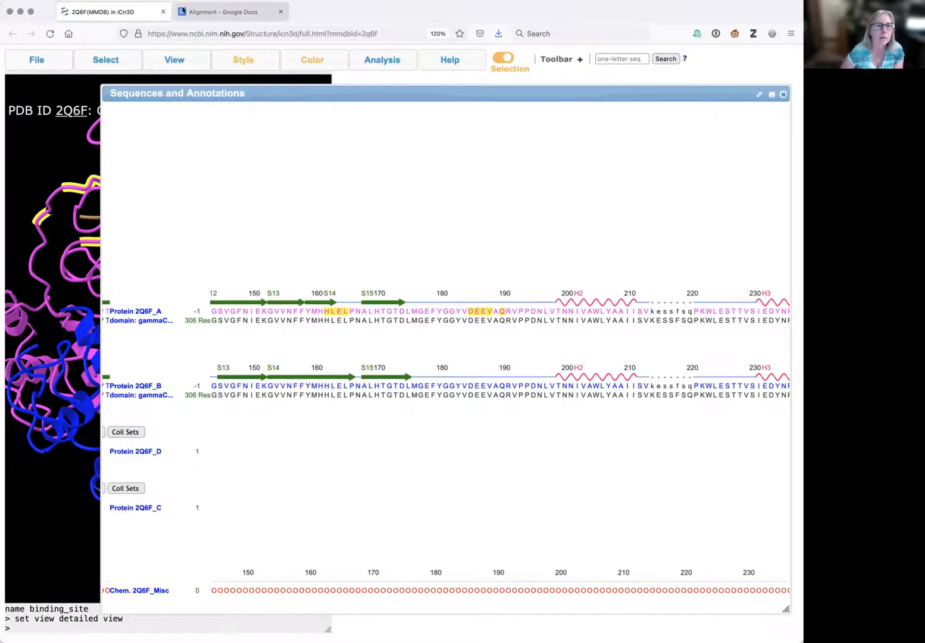
click(219, 12)
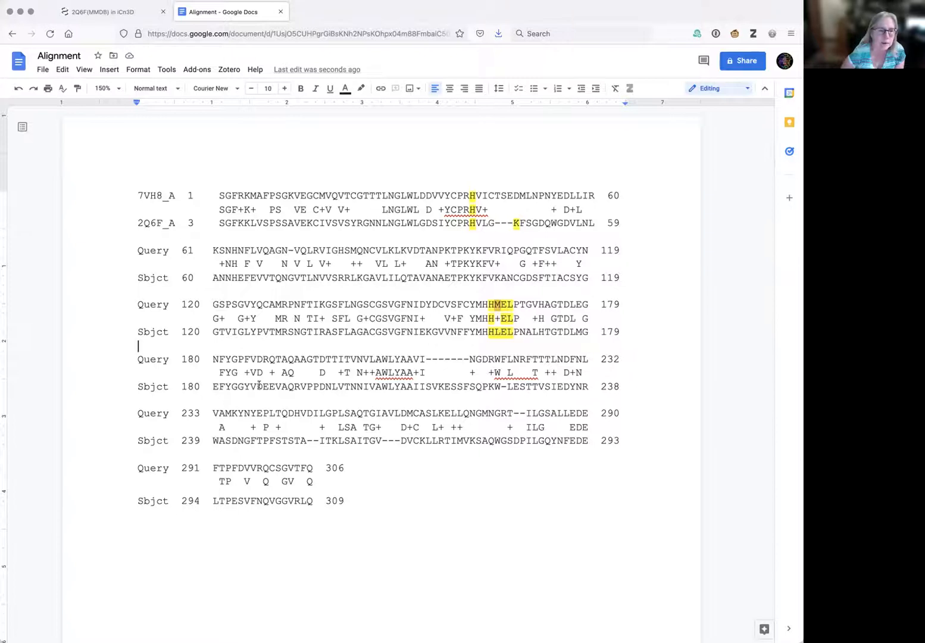
drag(257, 385, 280, 388)
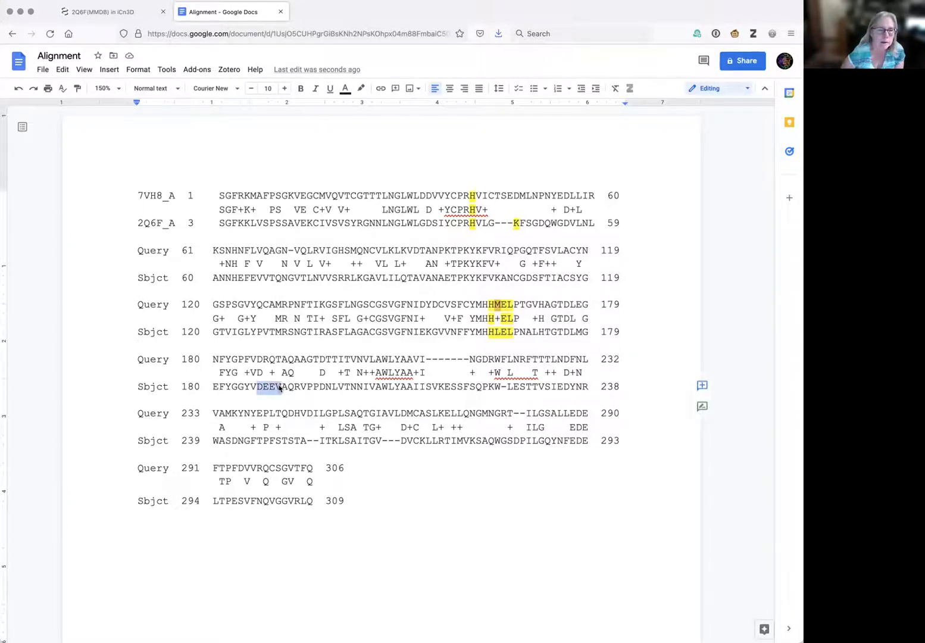
click(361, 89)
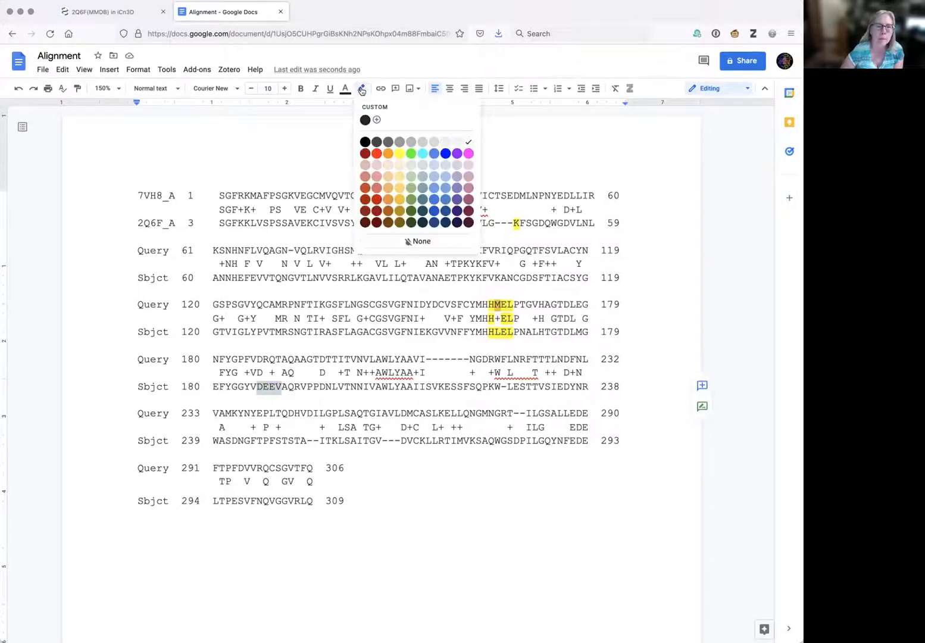
click(395, 154)
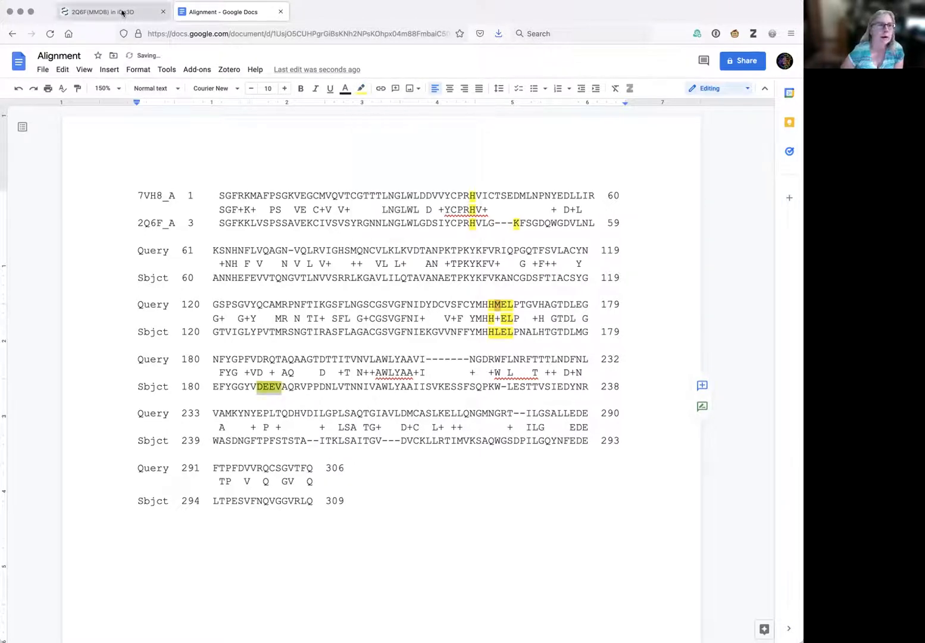
- Check the next marked residue of 2Q6F_A in iCn3D, and highlight the Q of DEEVAQ yellow in the Alignment document's Sbjct 180–238 line
click(121, 12)
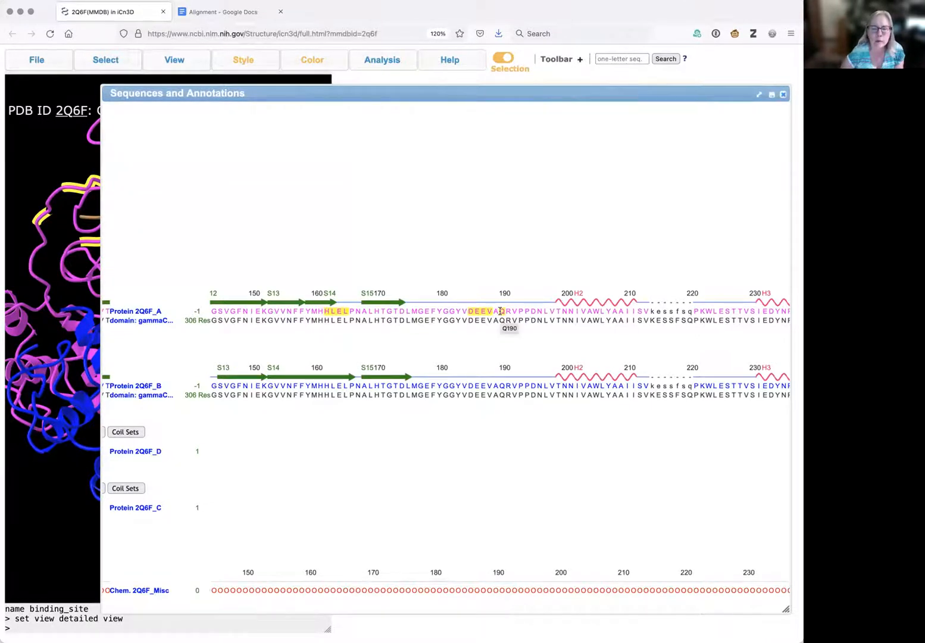
click(241, 13)
drag(287, 386, 293, 386)
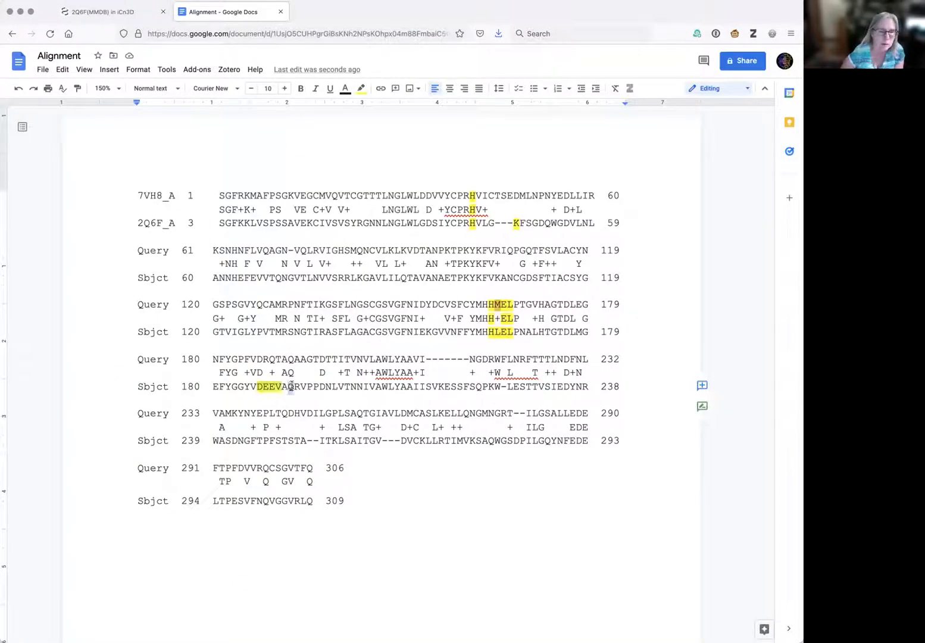
click(361, 88)
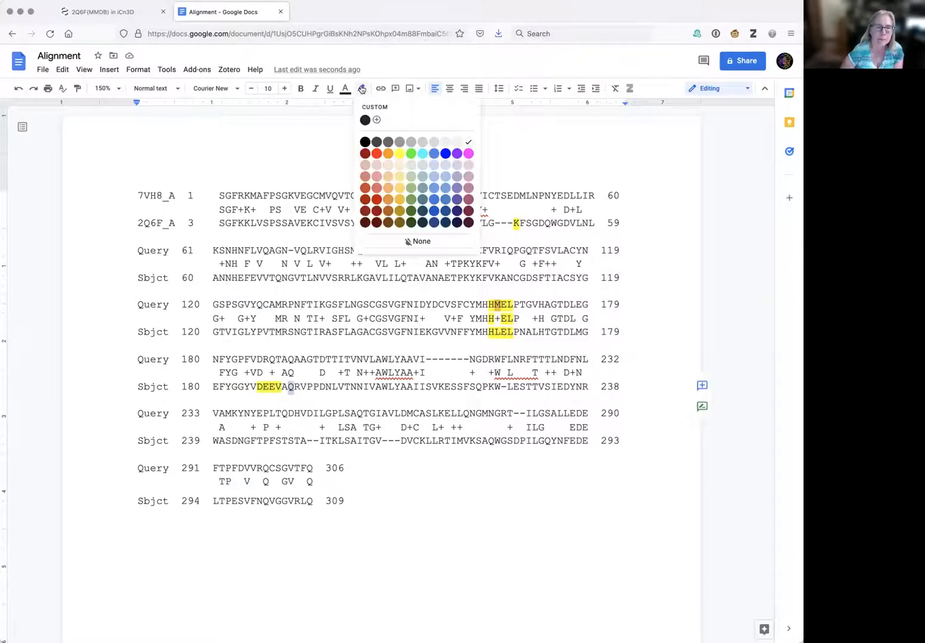
click(399, 153)
click(326, 388)
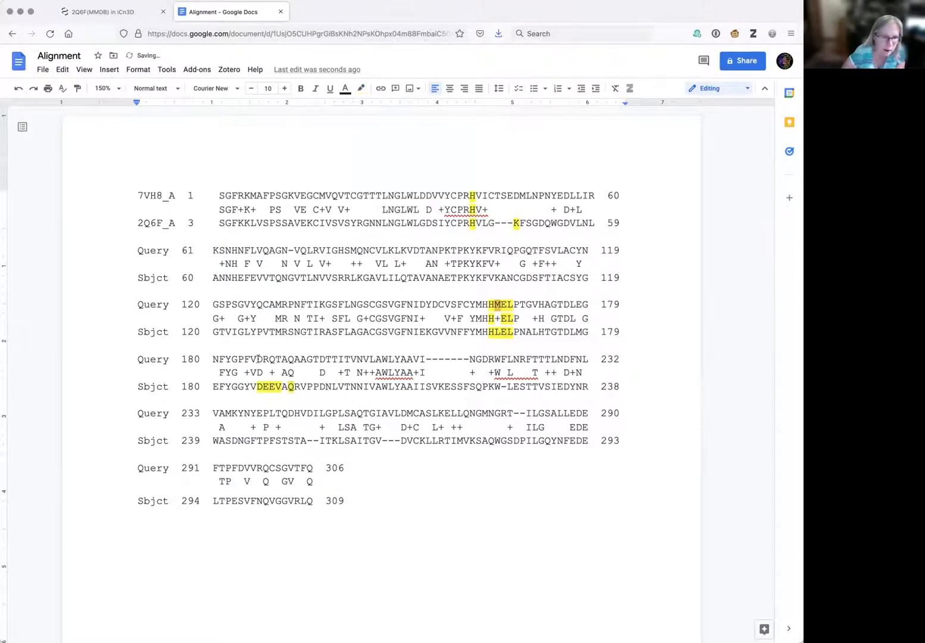
- Highlight in yellow the D aligned with the start of DEEV in both the Query 180–232 line and its consensus line
drag(257, 359, 263, 361)
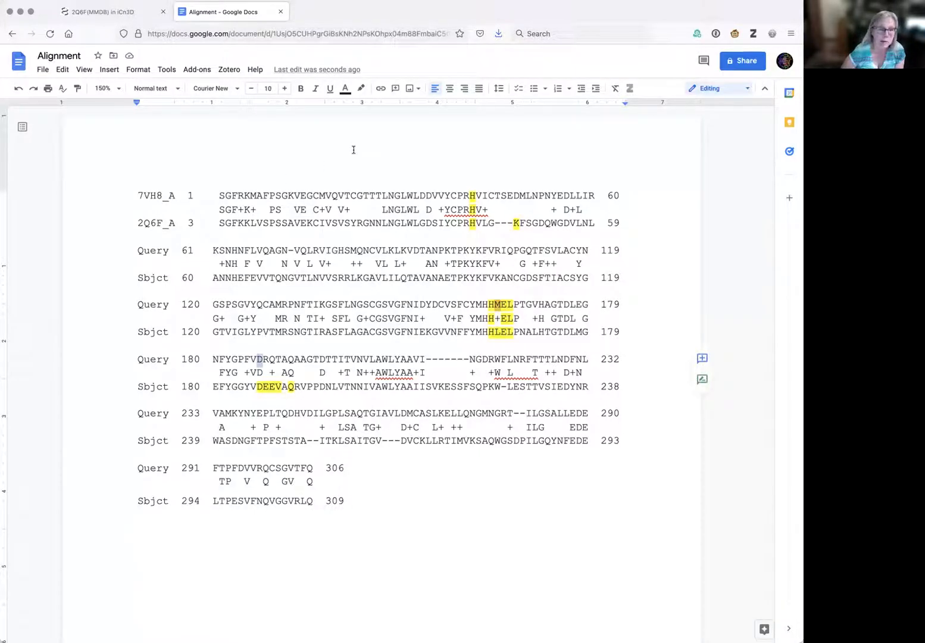
click(361, 88)
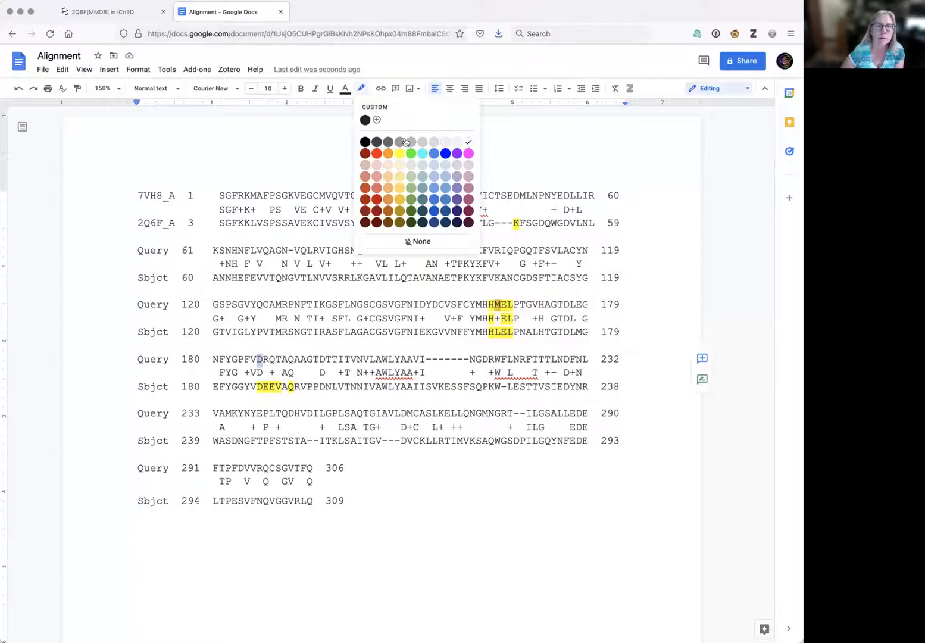
click(399, 156)
drag(256, 372, 263, 372)
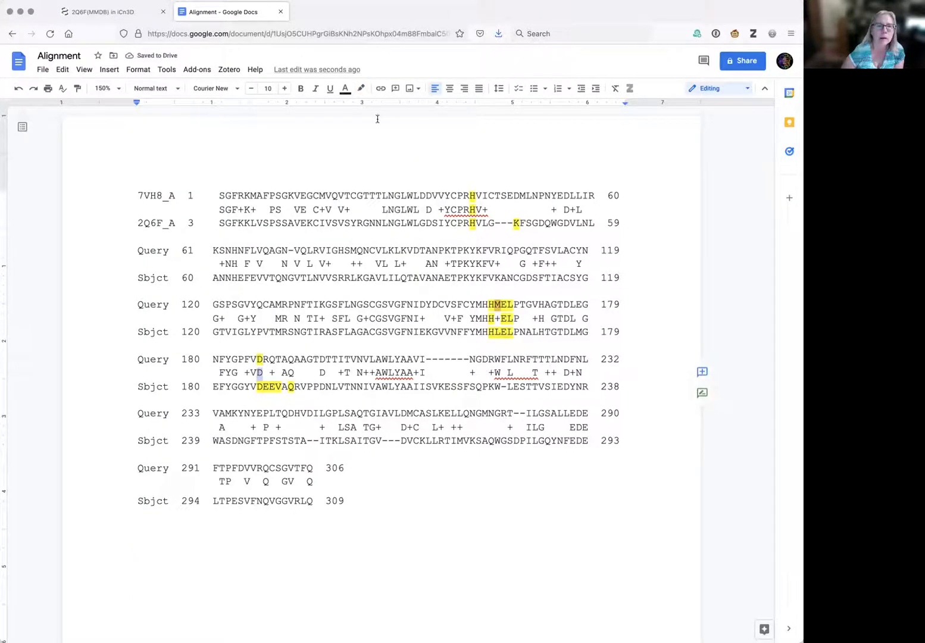
click(361, 88)
click(402, 156)
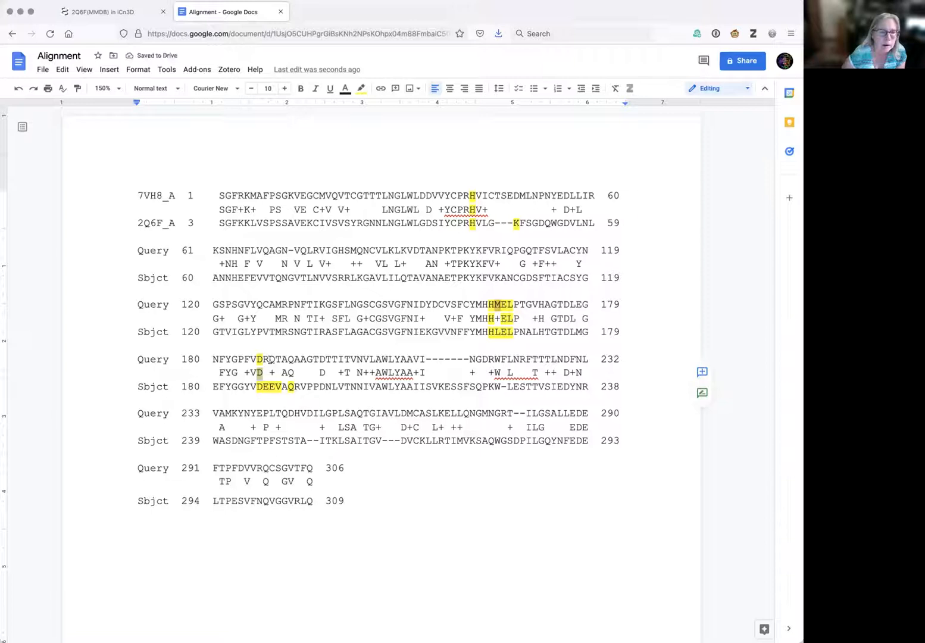
- Highlight in orange the Q of DRQ in the Query 180–232 line
drag(269, 358, 276, 359)
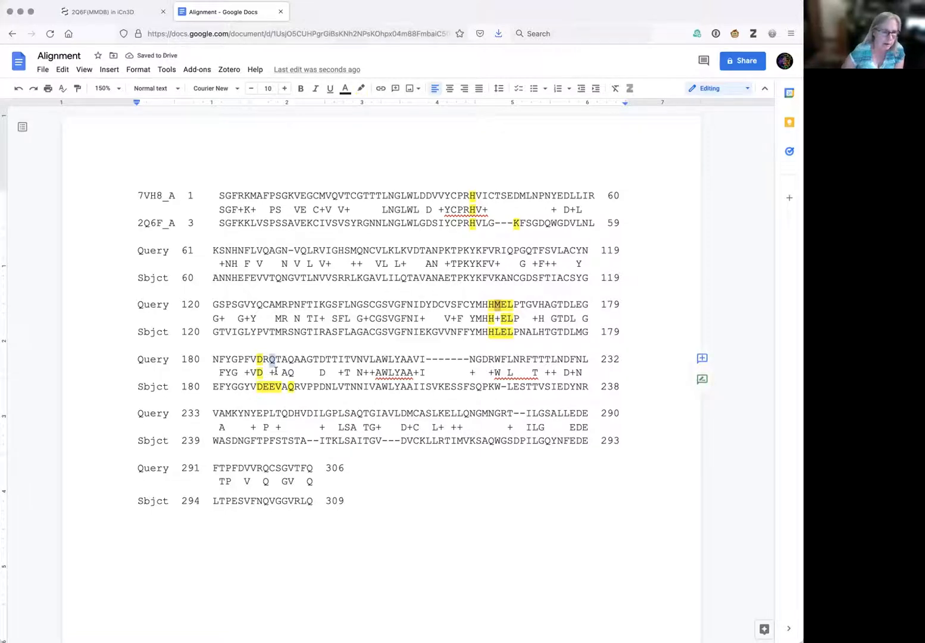
click(359, 89)
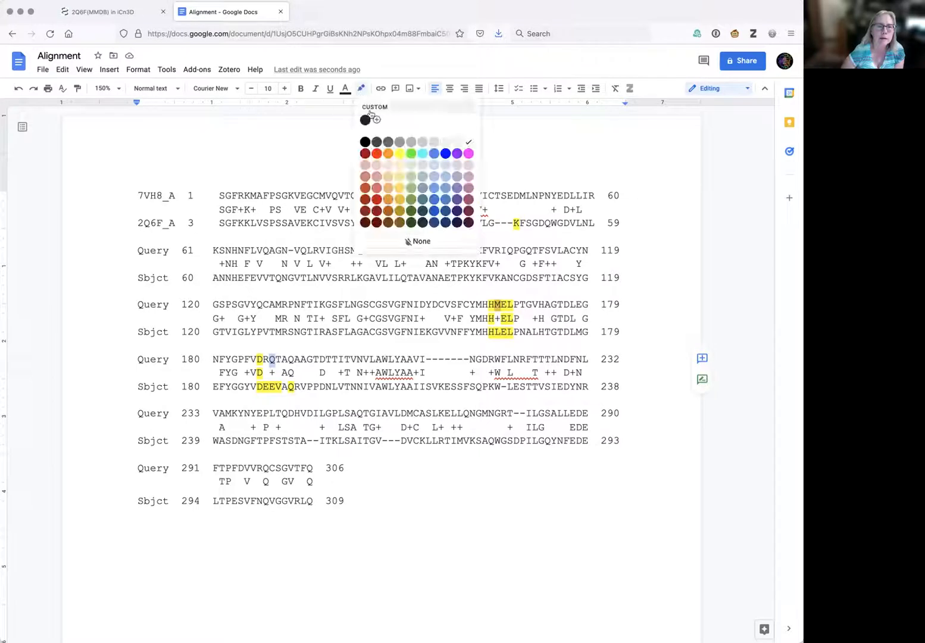
click(387, 153)
click(303, 398)
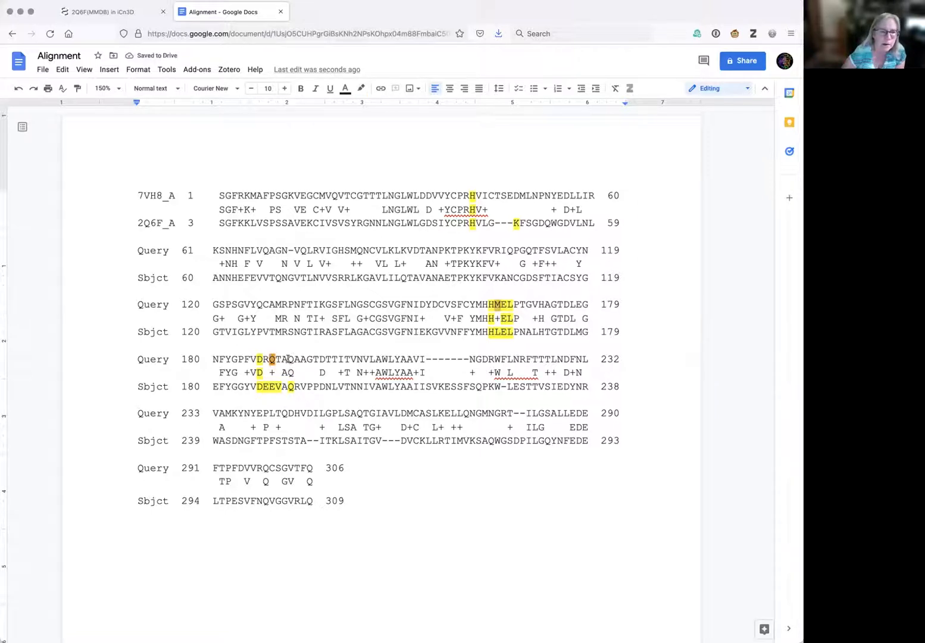
- Highlight in yellow the Q aligned with the Q of DEEVAQ in both the Query 180–232 line and its consensus line
click(360, 88)
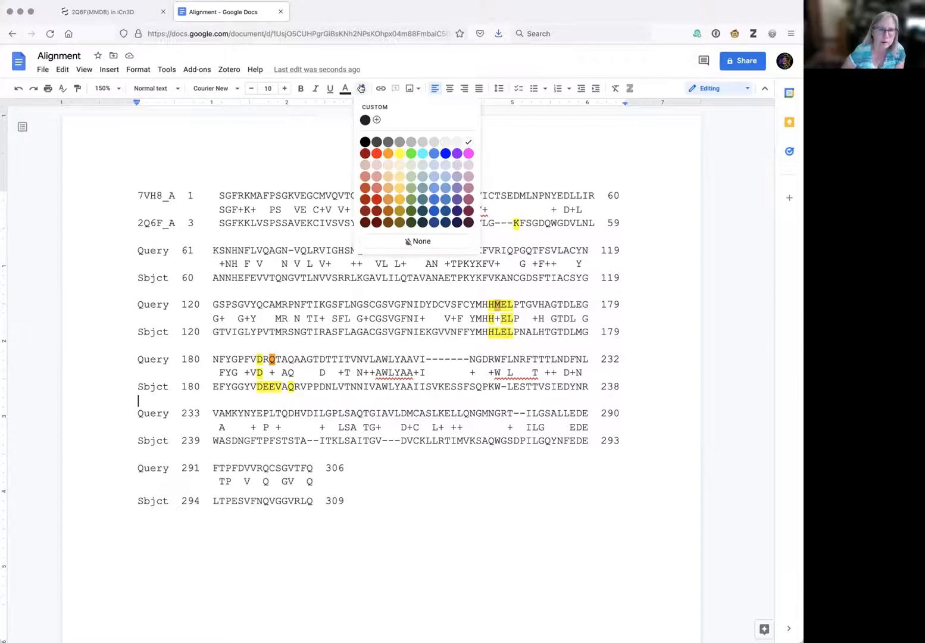
click(394, 156)
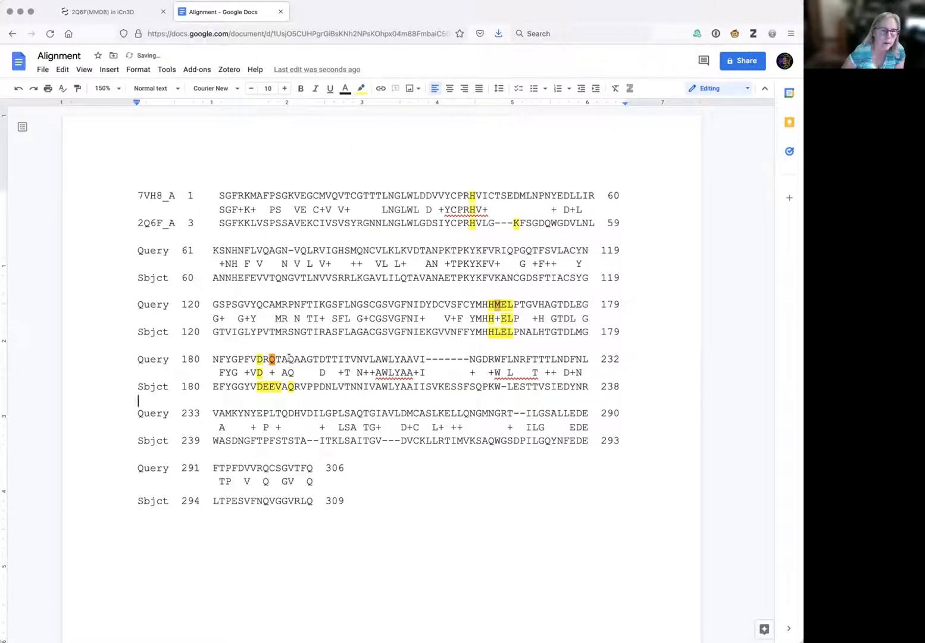
drag(288, 359, 295, 359)
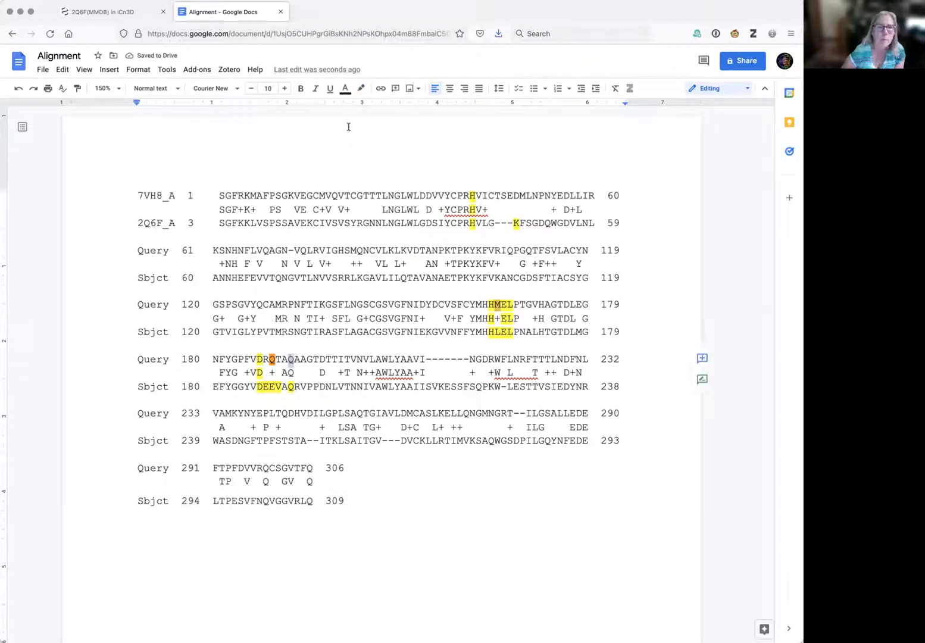
click(360, 88)
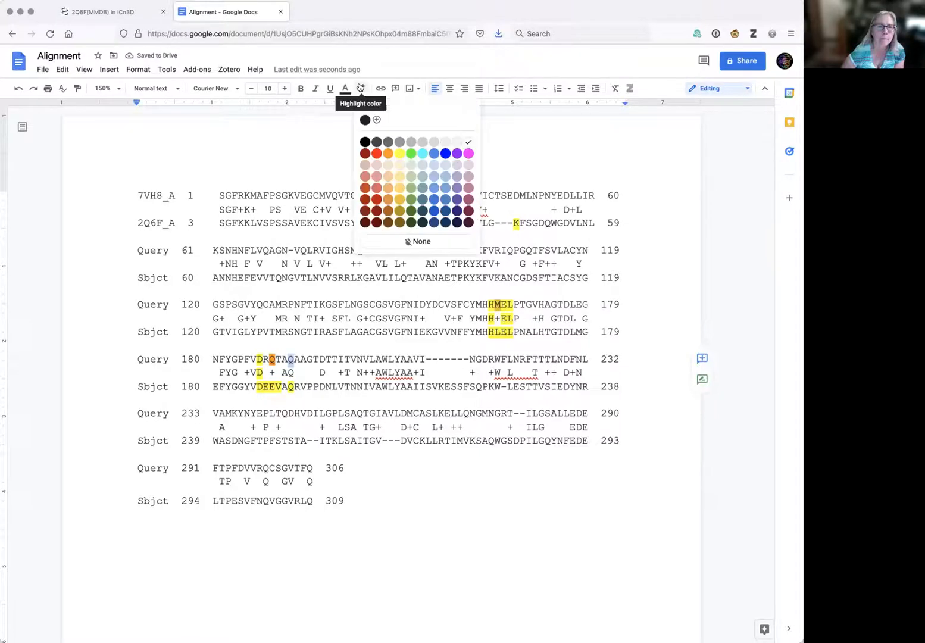
click(400, 153)
drag(288, 372, 295, 372)
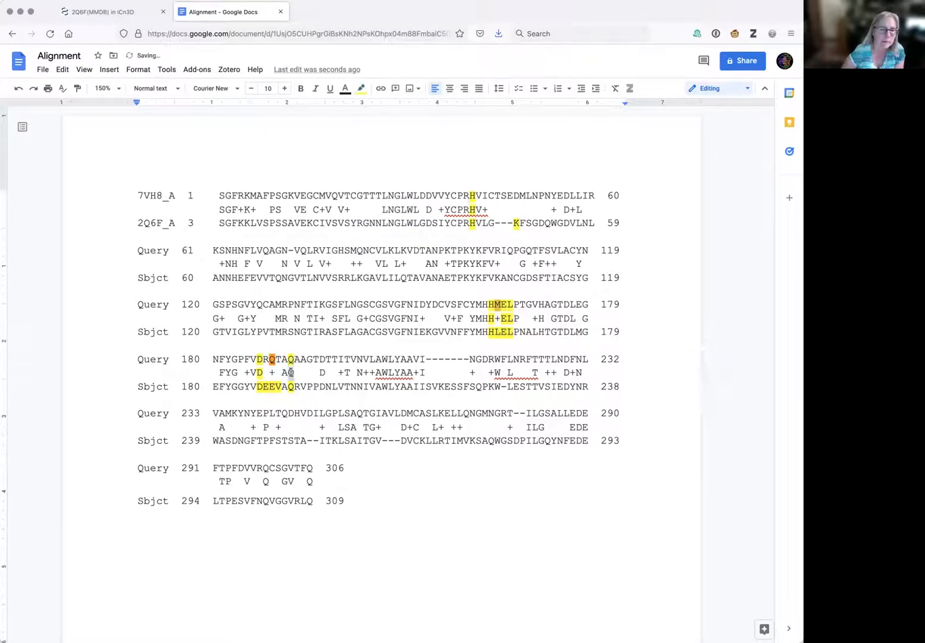
click(361, 88)
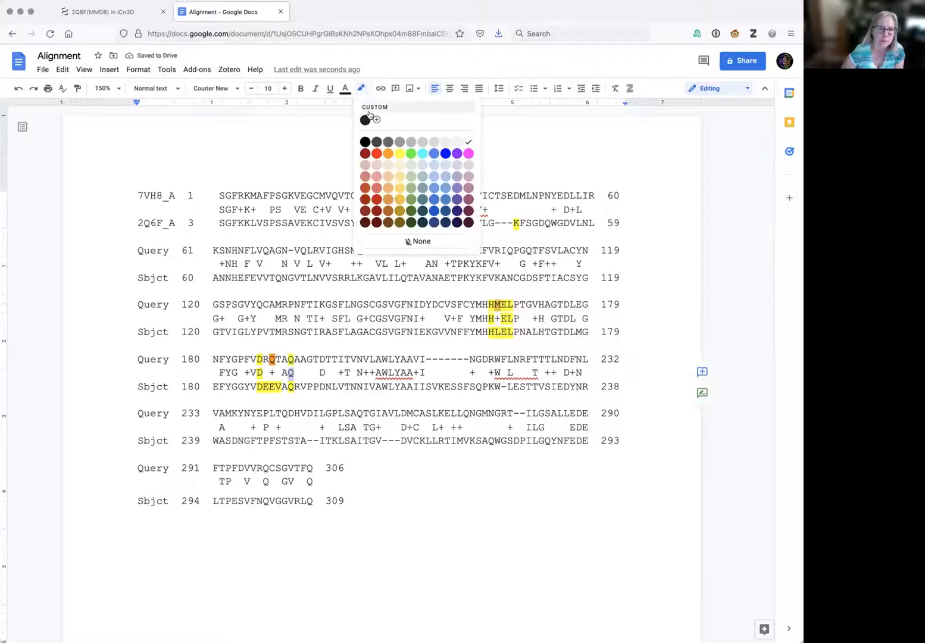
click(399, 154)
- Below the alignment, leave a blank gap and add the line "6 are identical"
click(504, 511)
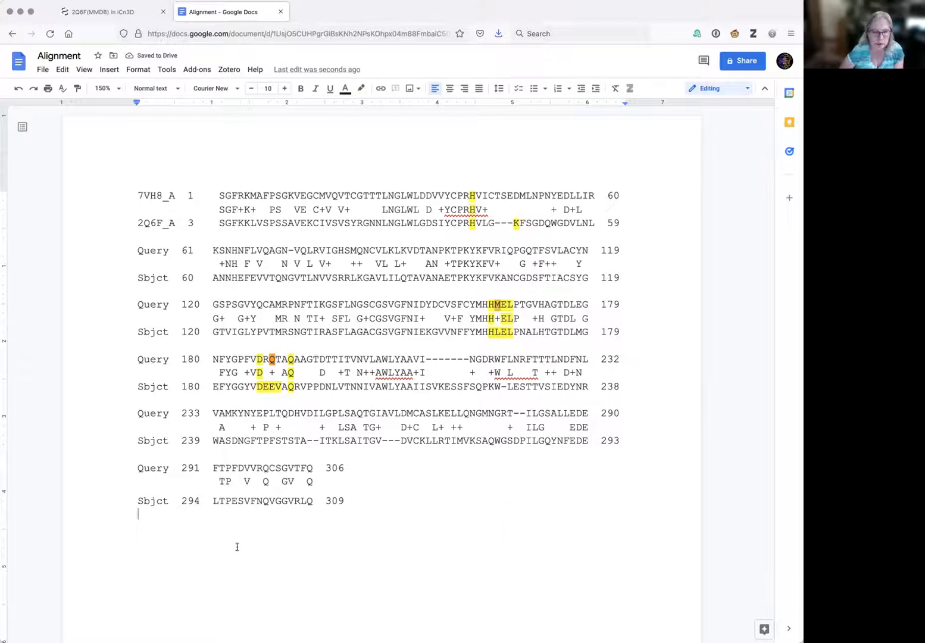
key(Return)
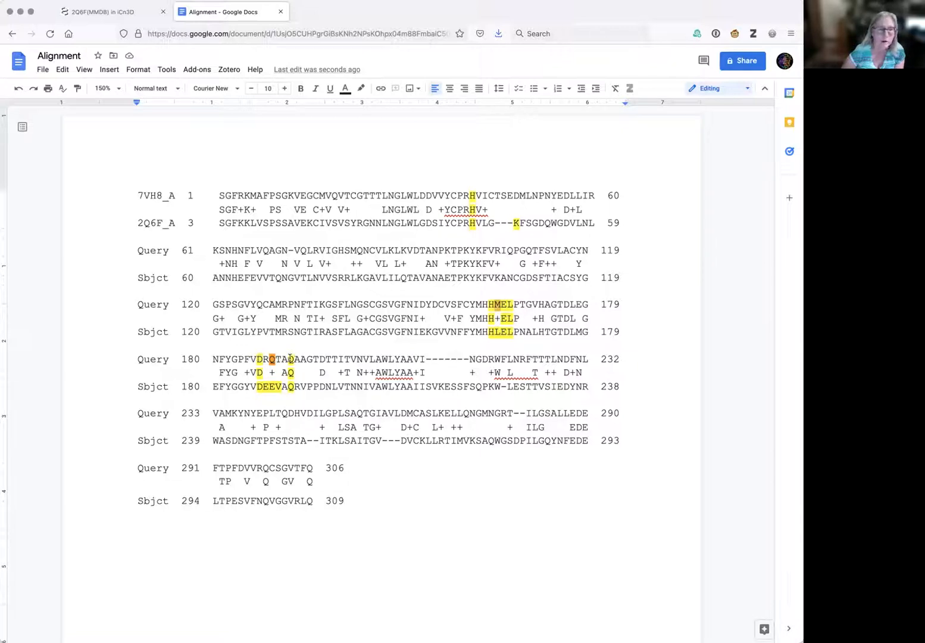
key(Return)
text(6 are)
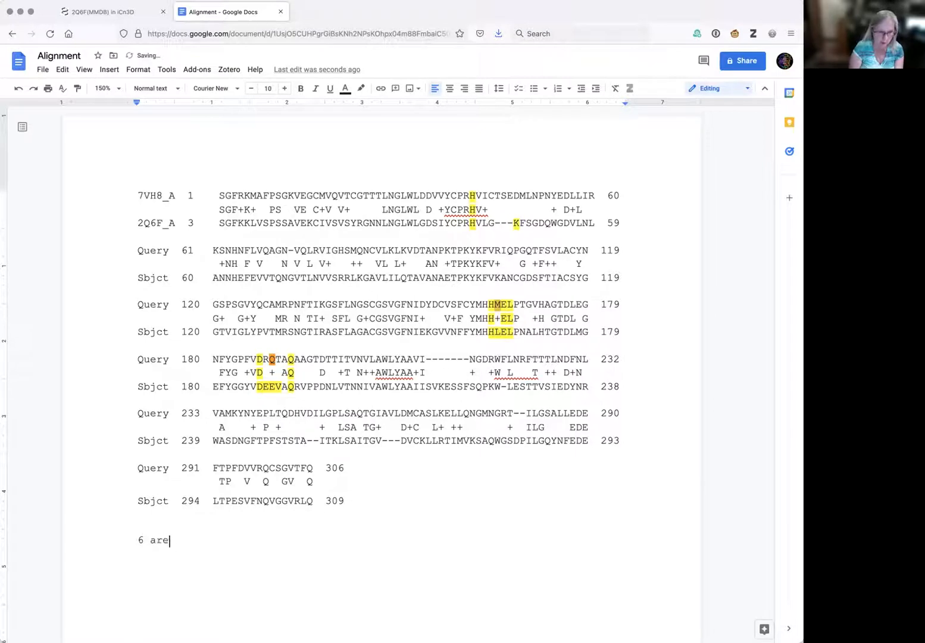
text( identical)
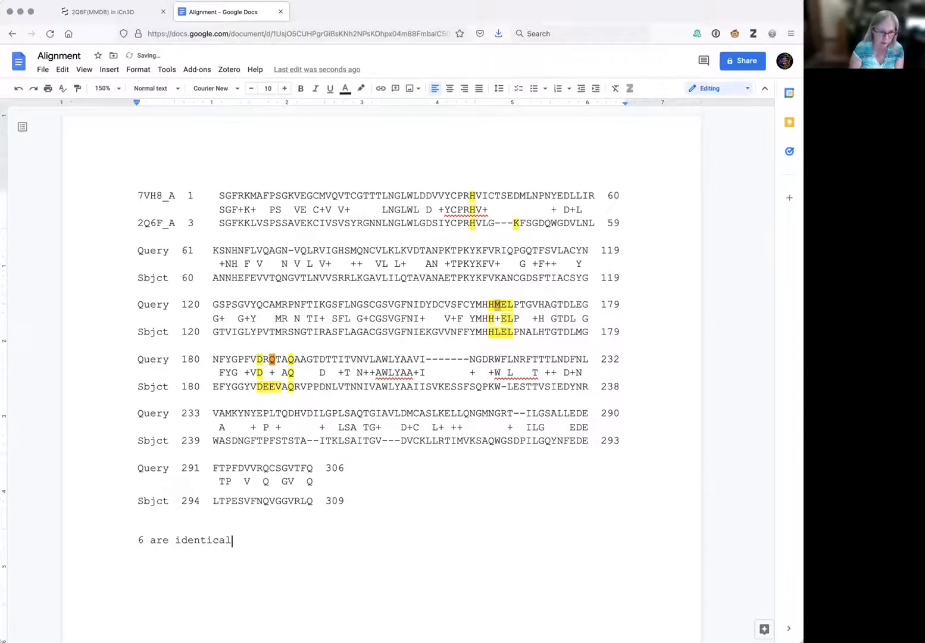
key(Return)
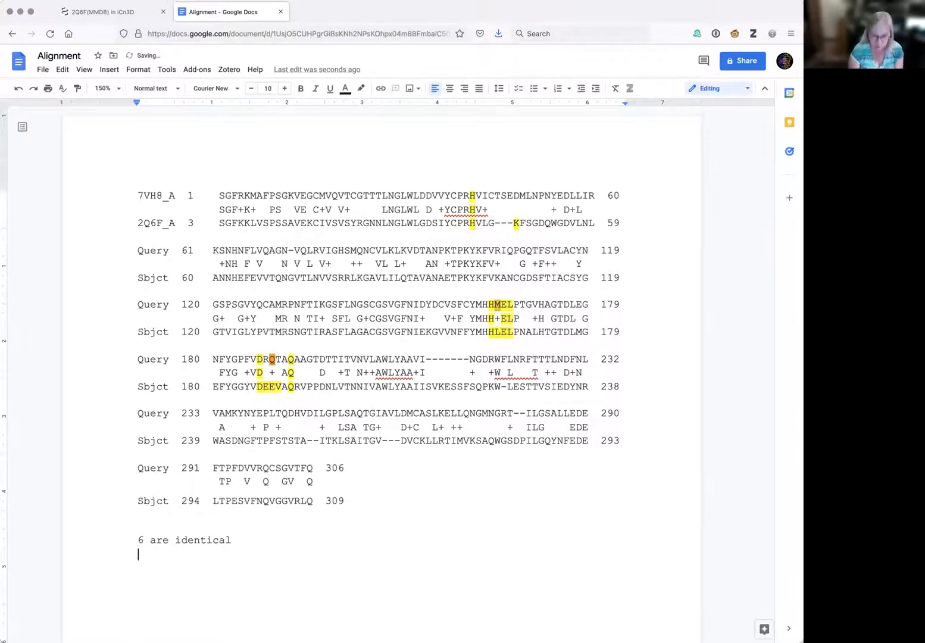
- Add the line "8 are identical or conserved" under the identical-residue count
text(8)
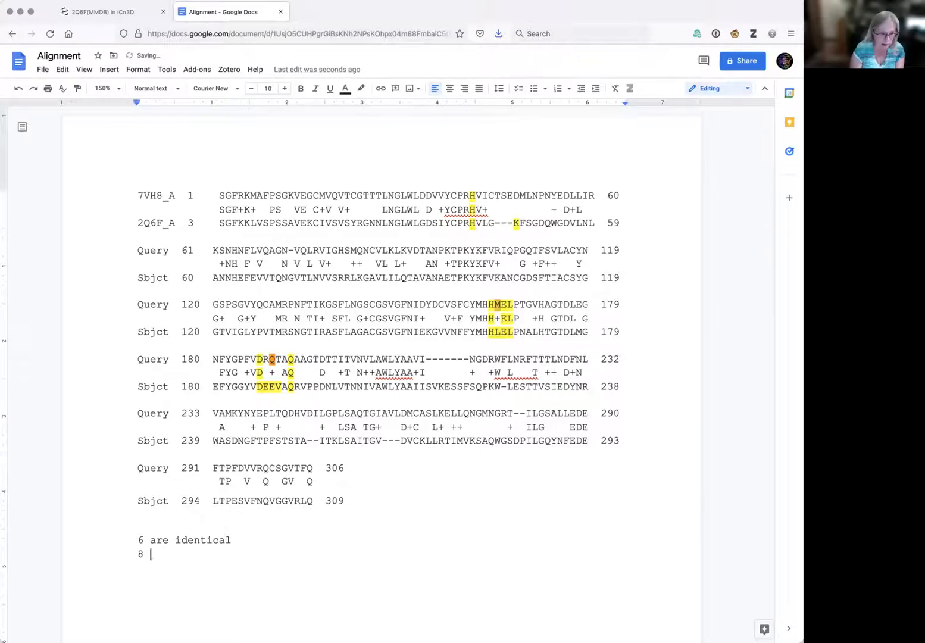
text( area)
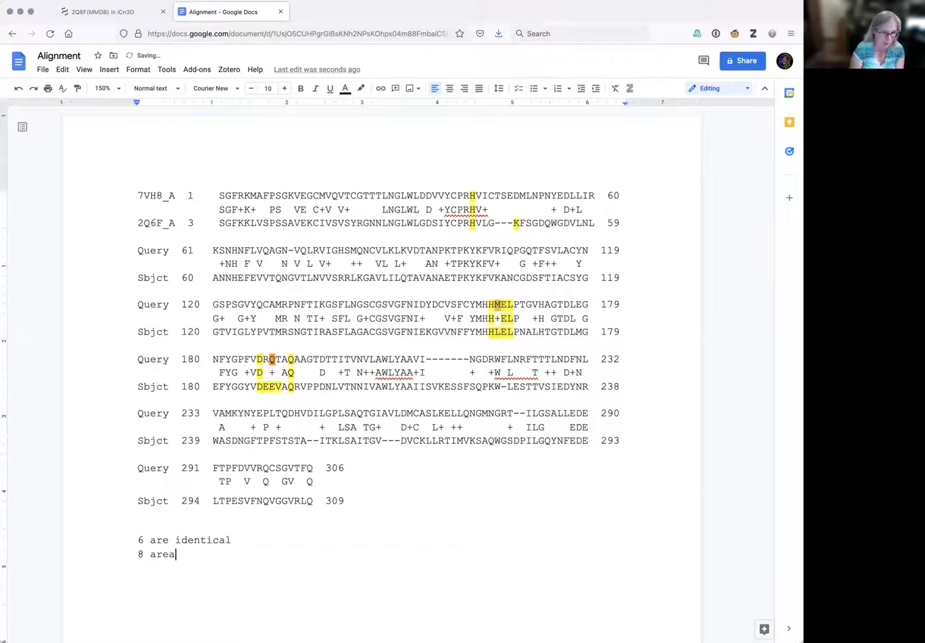
text(idea)
key(BackSpace)
text(ntical or co)
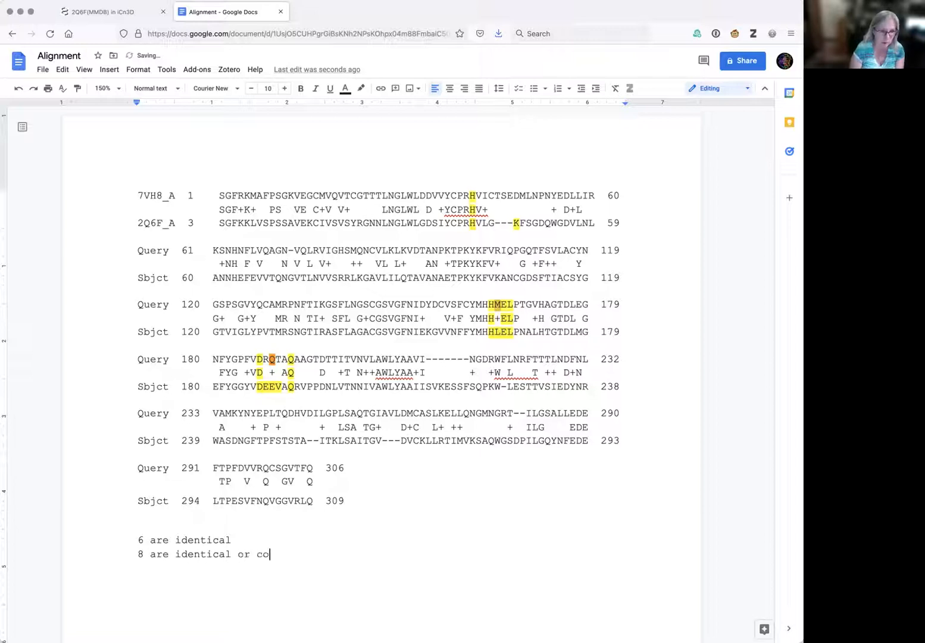
text(nserved)
key(Return)
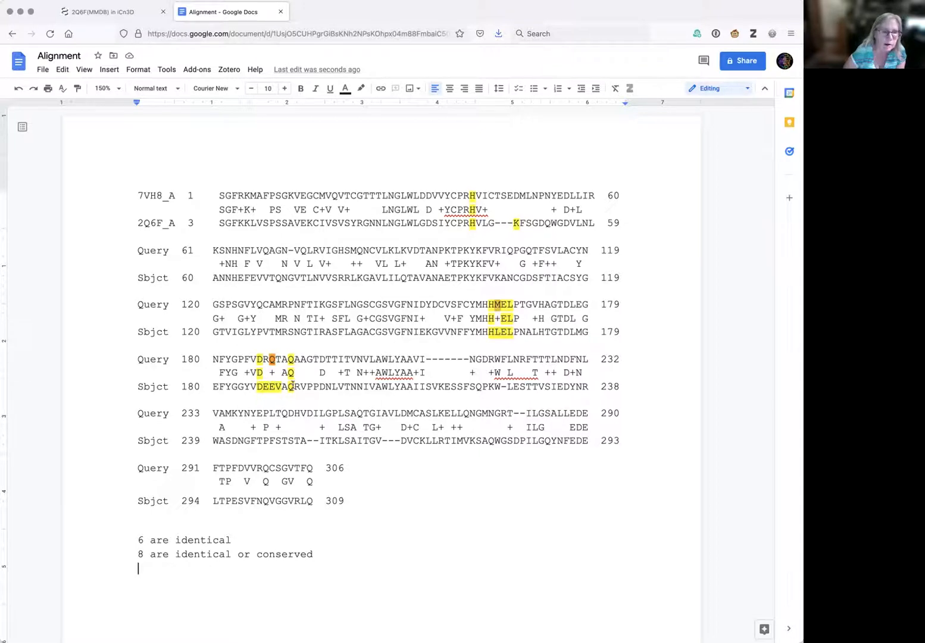
- Add a closing line "Out of 11 total", separated by a blank line from the two residue counts
text(11 total)
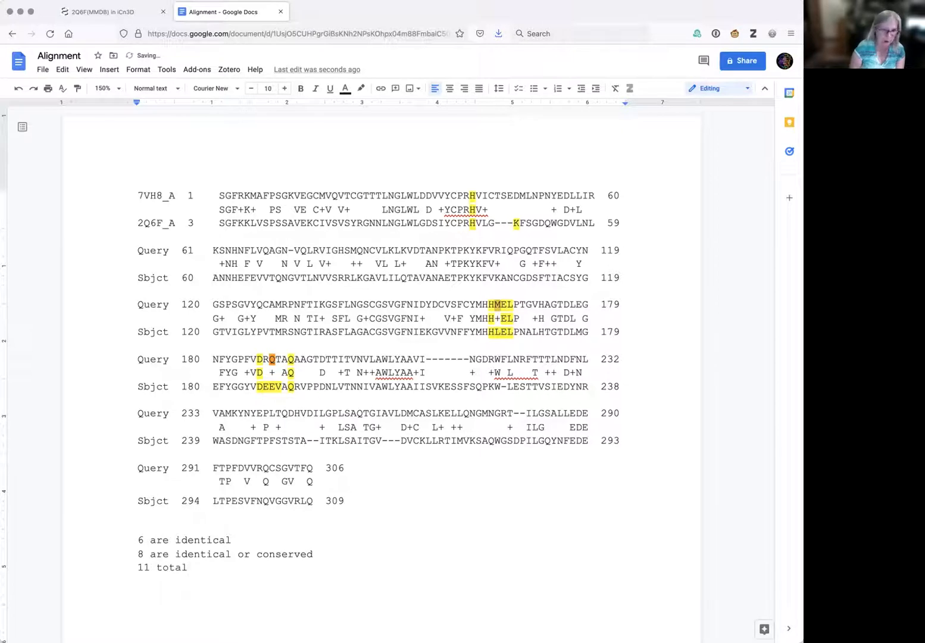
key(Left)
key(Left)
key(Left)
key(Left)
key(Left)
key(Left)
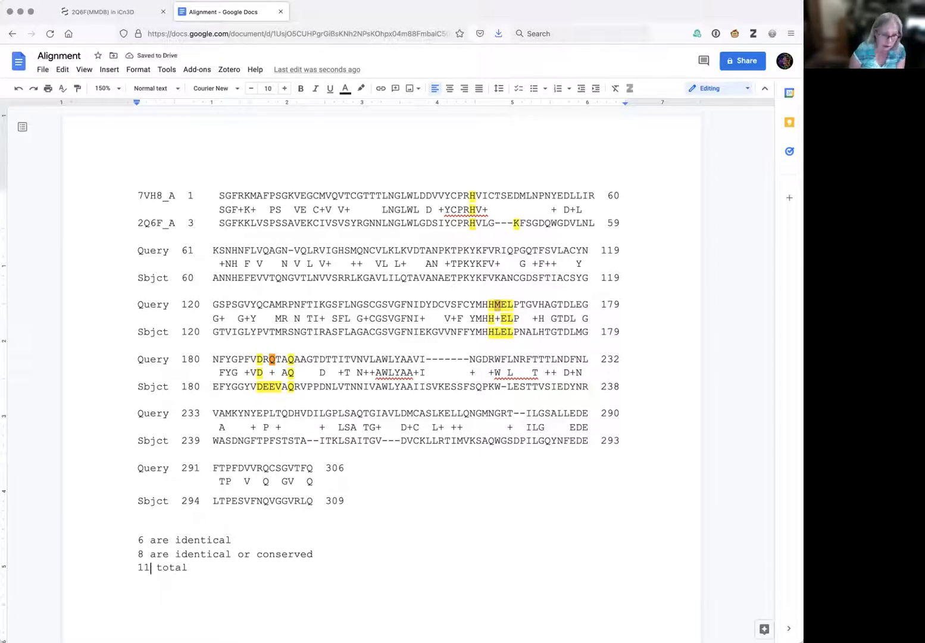
key(Return)
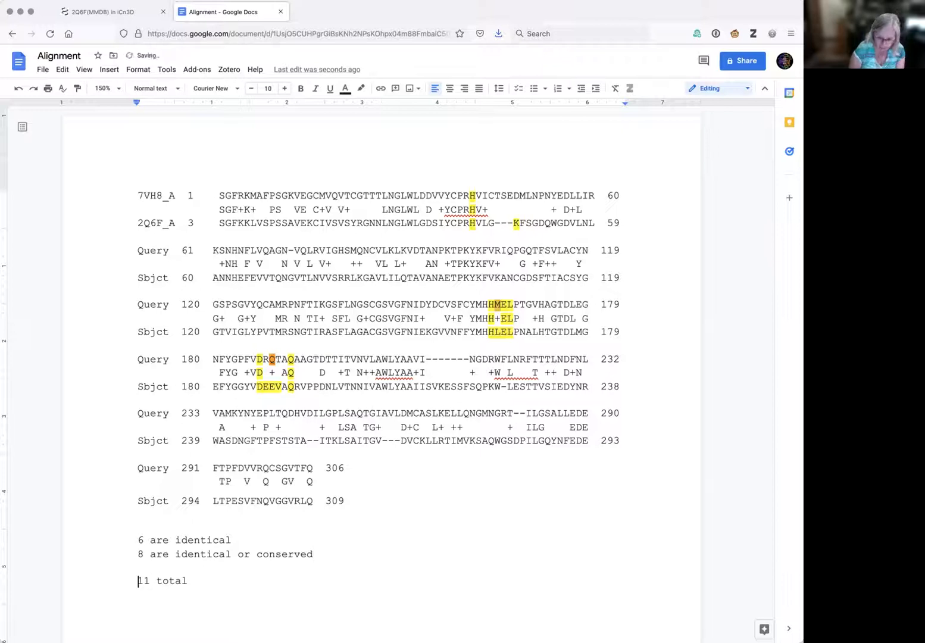
text(Pit of)
key(BackSpace)
key(BackSpace)
key(BackSpace)
key(BackSpace)
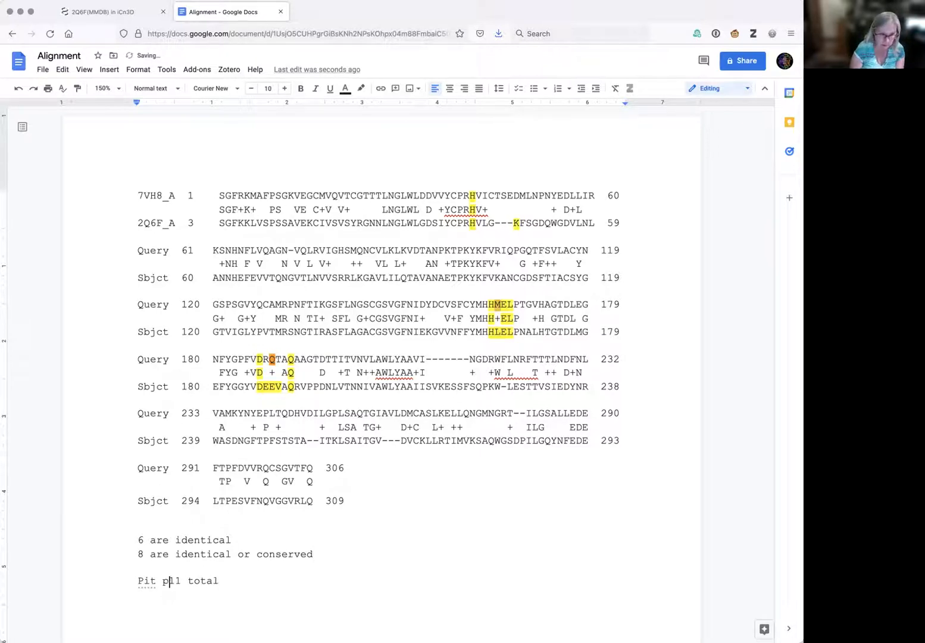
key(BackSpace)
key(BackSpace)
text(Out of)
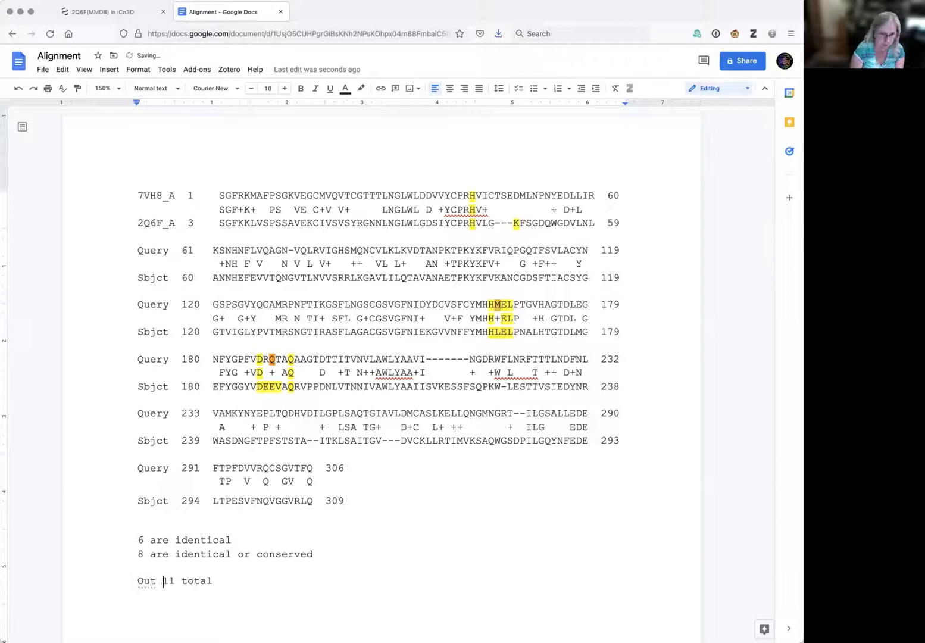
click(138, 568)
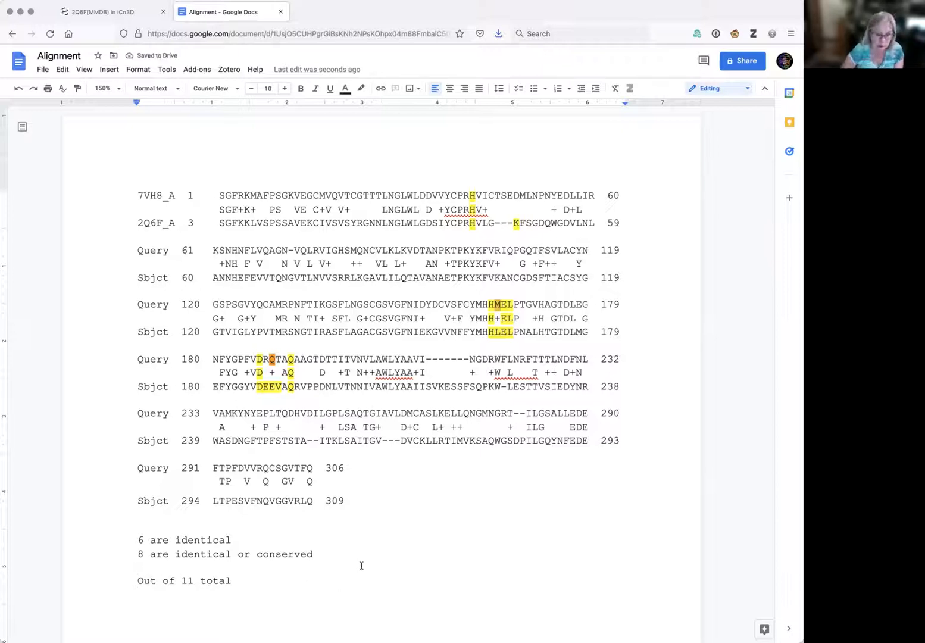
shift+click(314, 590)
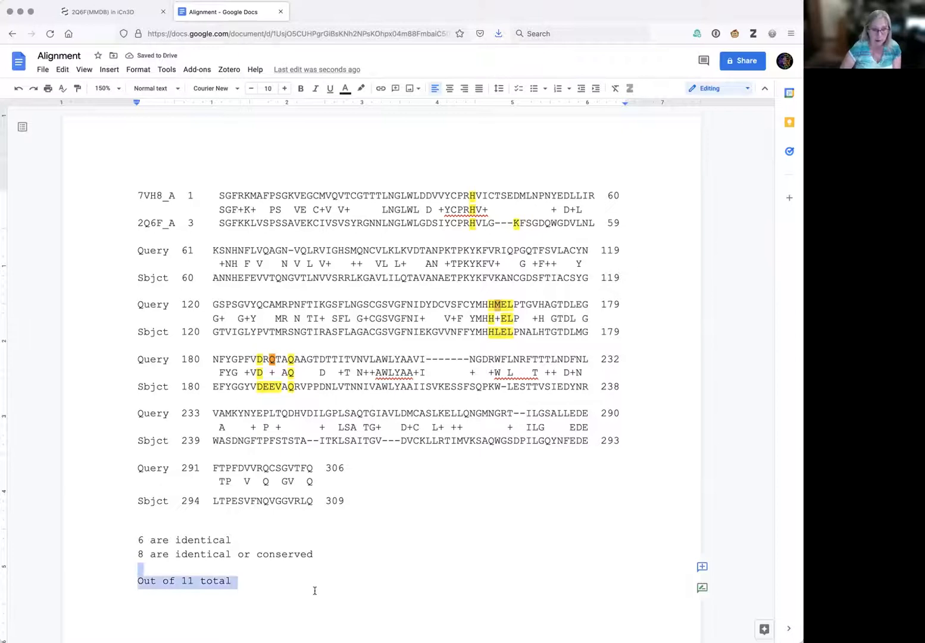
click(363, 562)
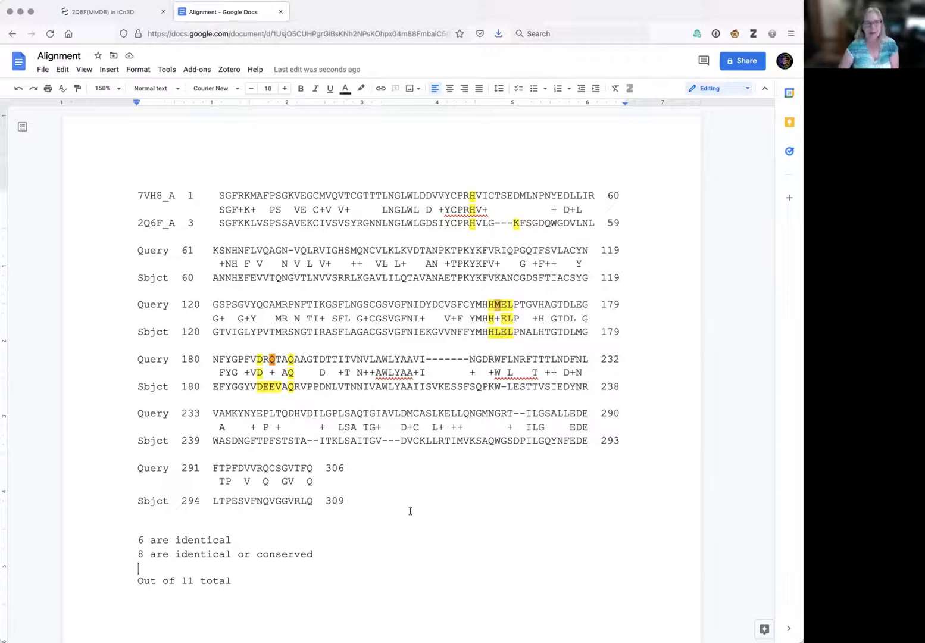
- Switch to the 2Q6F structure in iCn3D, shrink the Sequences and Annotations window, move it aside, and enlarge the 3D view
click(99, 11)
click(292, 60)
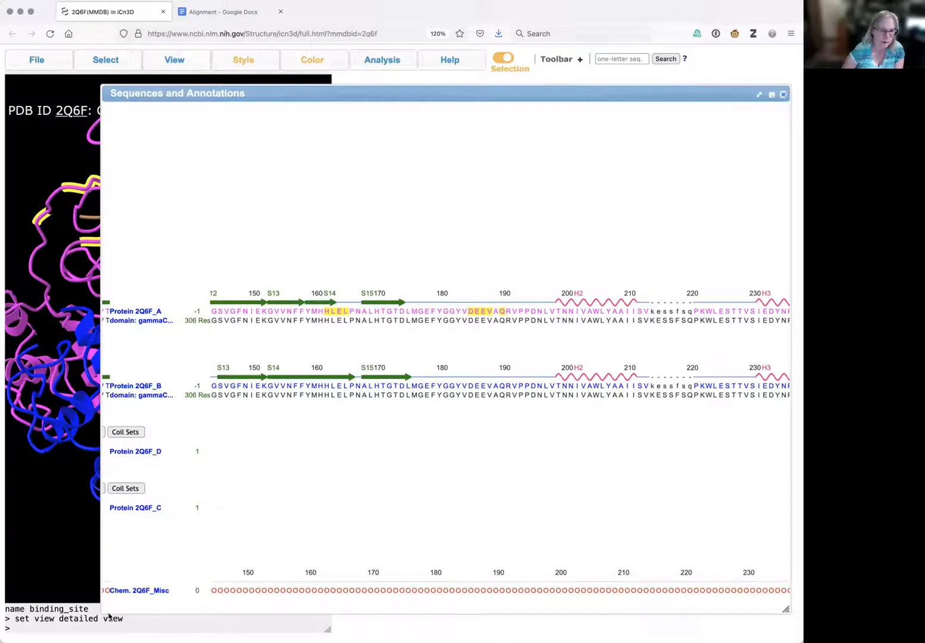
drag(103, 611, 103, 571)
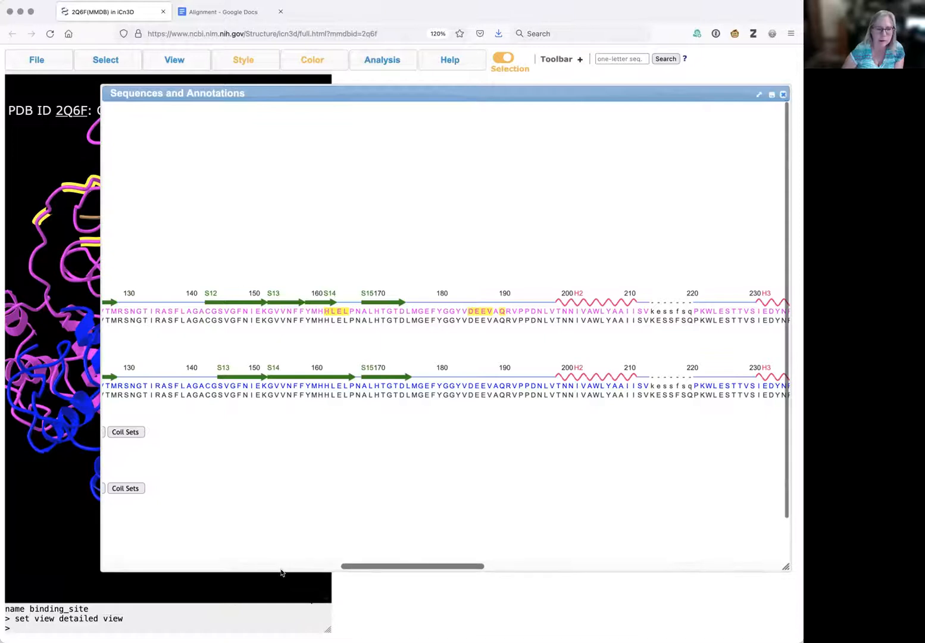
mouse_move(784, 564)
mouse_down()
mouse_move(423, 483)
mouse_move(457, 481)
mouse_up()
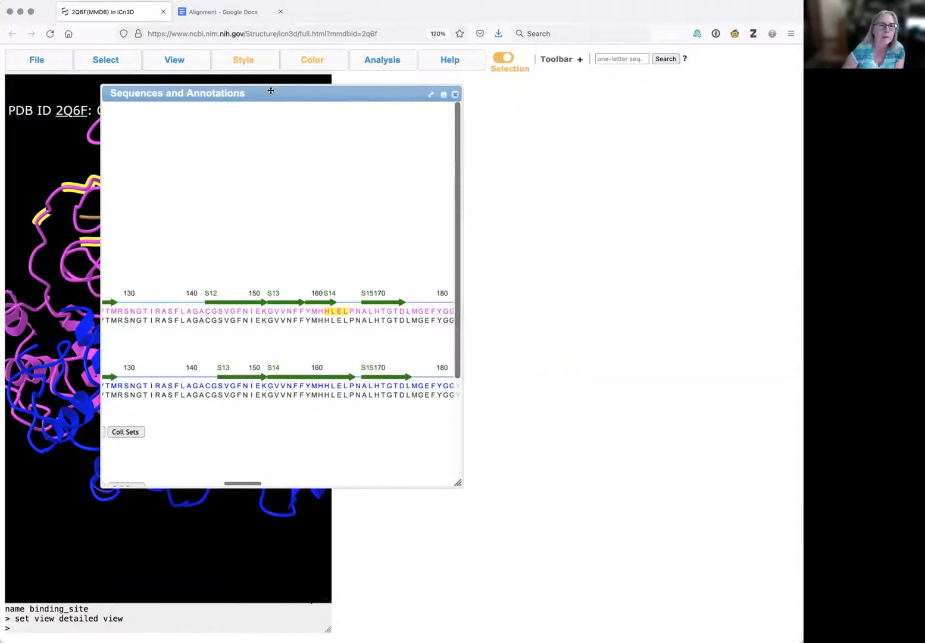
mouse_move(270, 91)
mouse_down()
mouse_move(592, 98)
mouse_move(632, 72)
mouse_move(609, 72)
mouse_up()
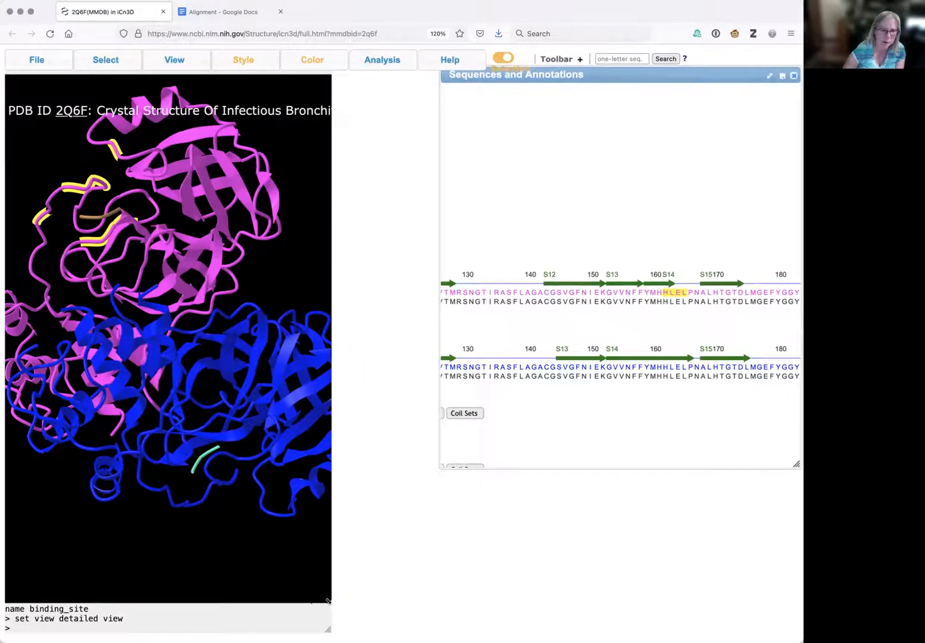
drag(327, 601, 558, 580)
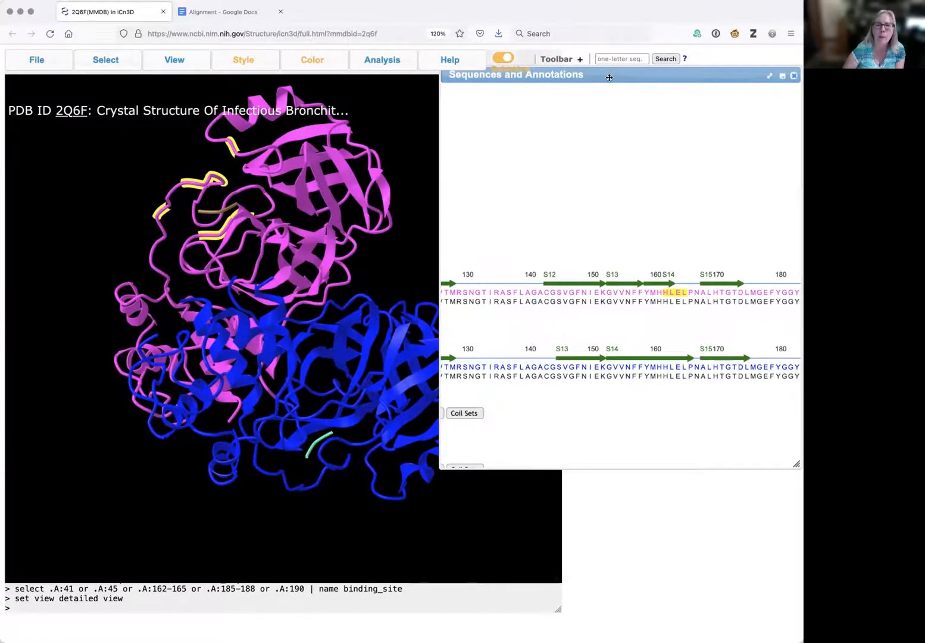
mouse_move(609, 77)
mouse_down()
mouse_move(752, 87)
mouse_move(738, 86)
mouse_up()
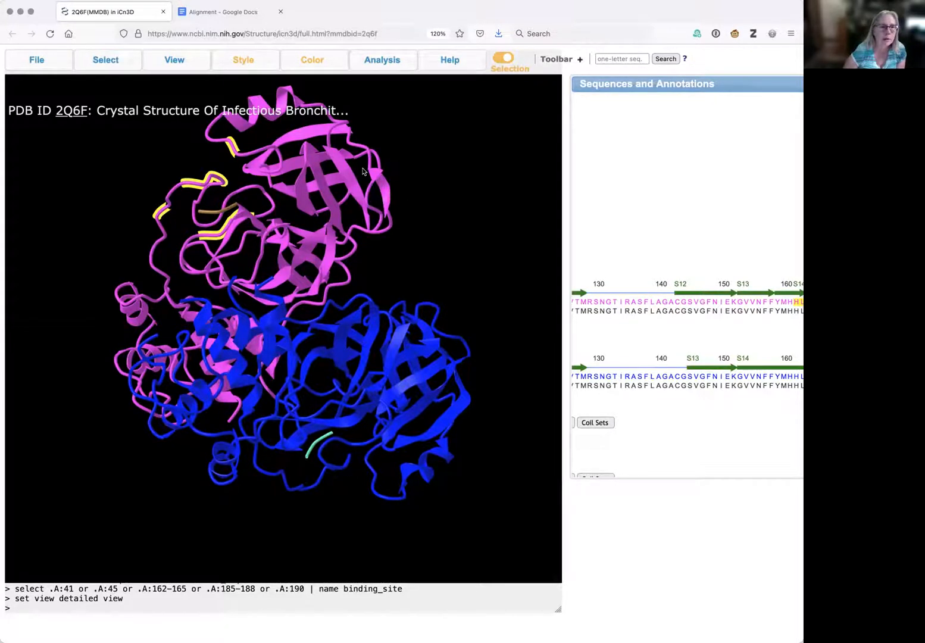
- Show the defined sets window beside an enlarged 3D view of the structure and select the inhibitor set
mouse_move(338, 181)
drag(340, 193, 329, 178)
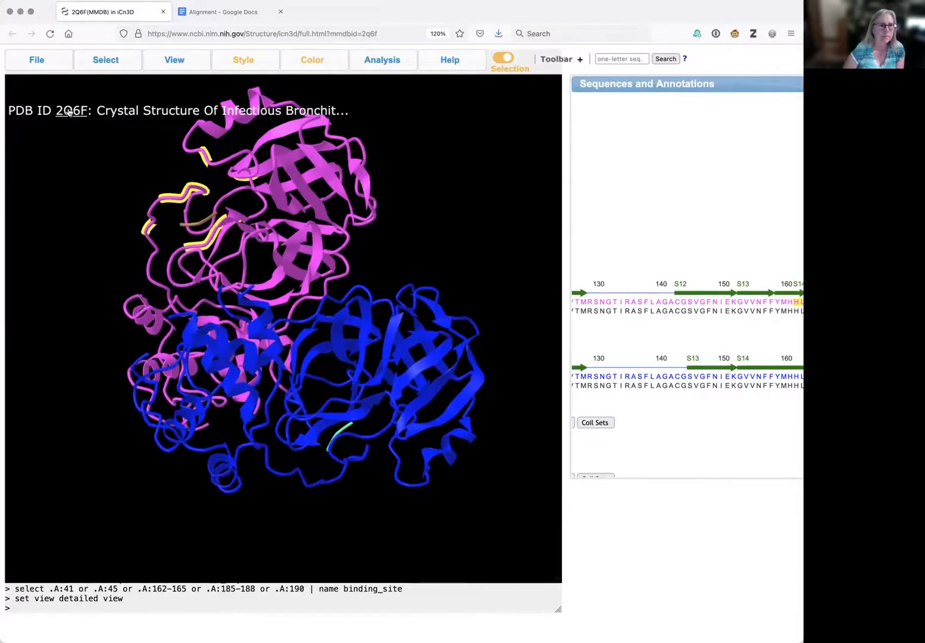
click(105, 60)
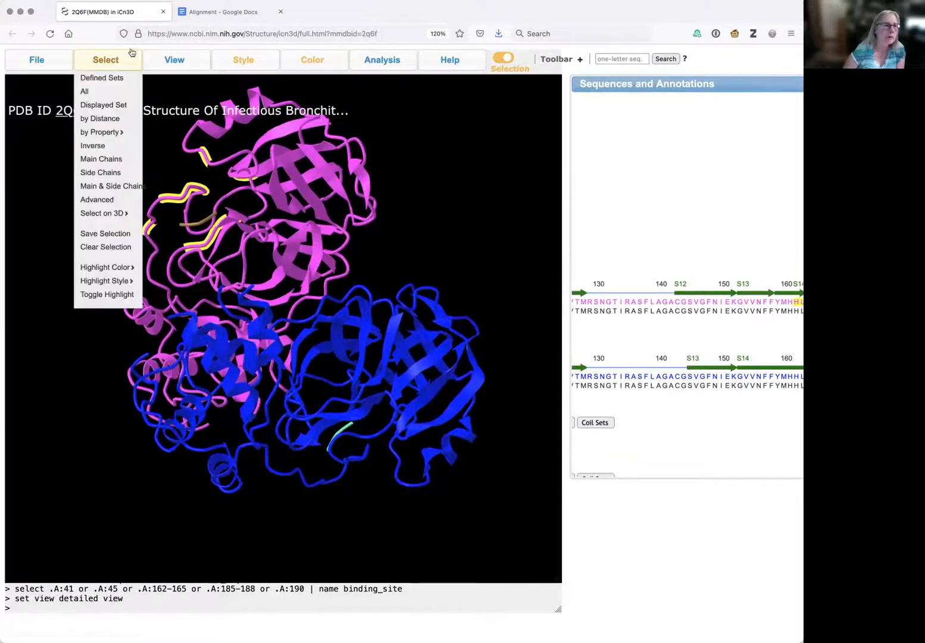
click(103, 78)
drag(305, 84, 576, 88)
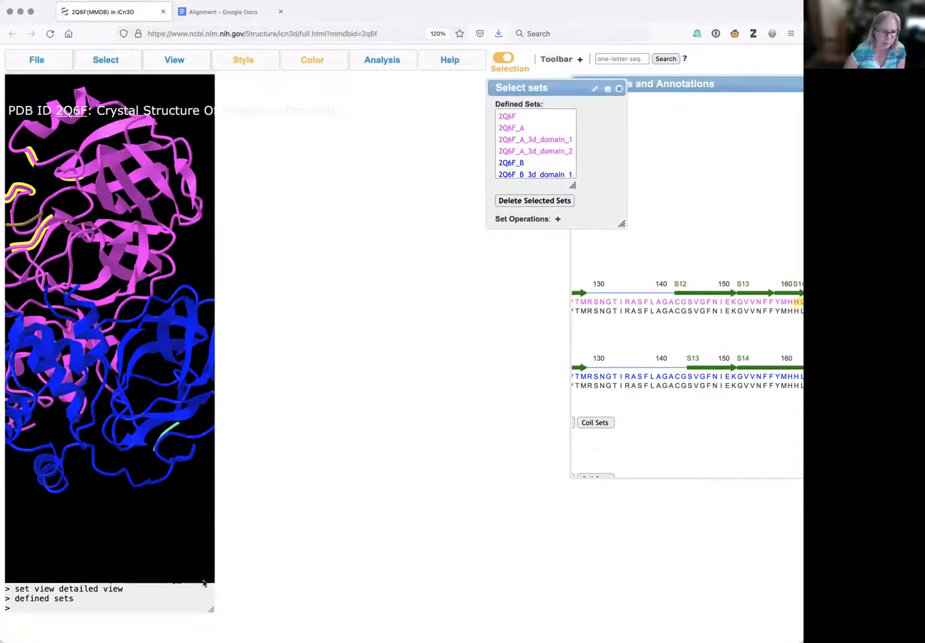
drag(313, 584, 519, 587)
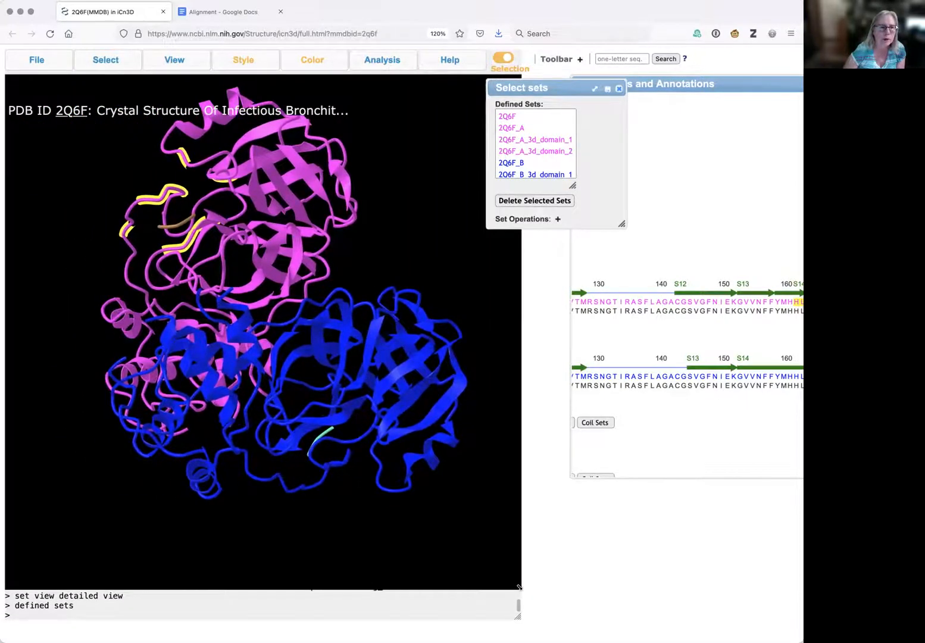
scroll(536, 128, down, 5)
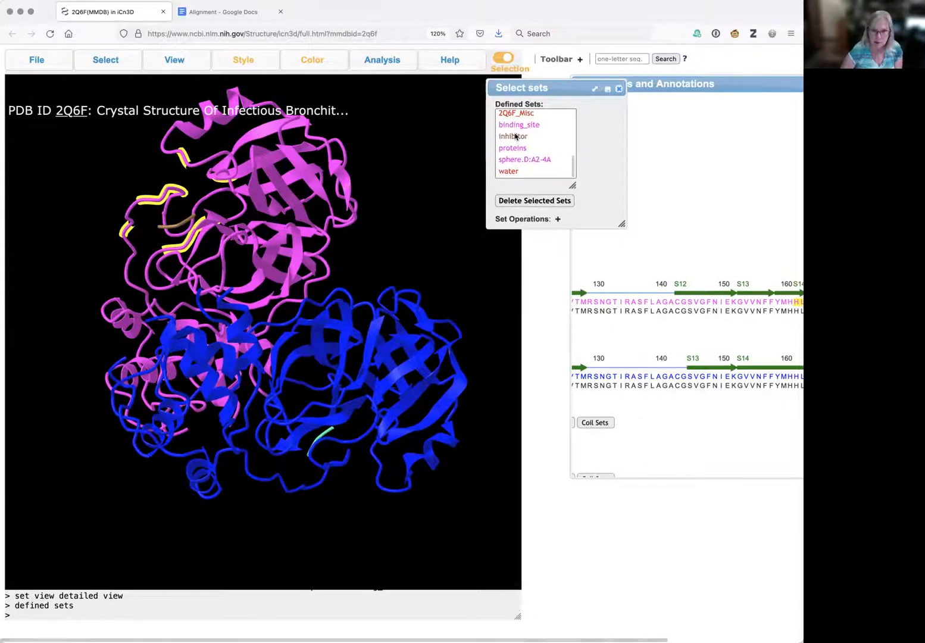
click(515, 139)
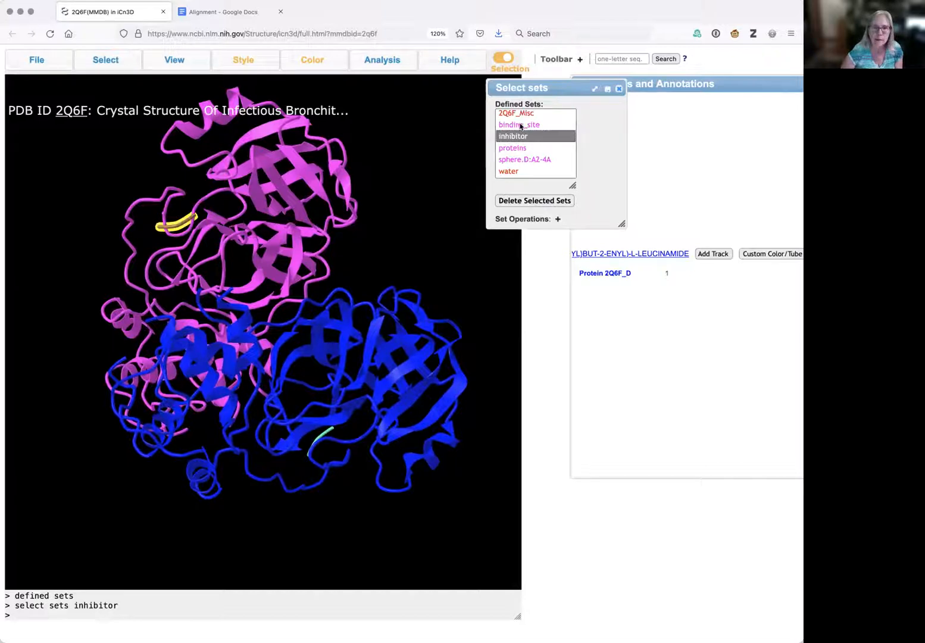
- Add the binding_site set to the inhibitor selection and display the selected residues in ball and stick style
super+click(519, 126)
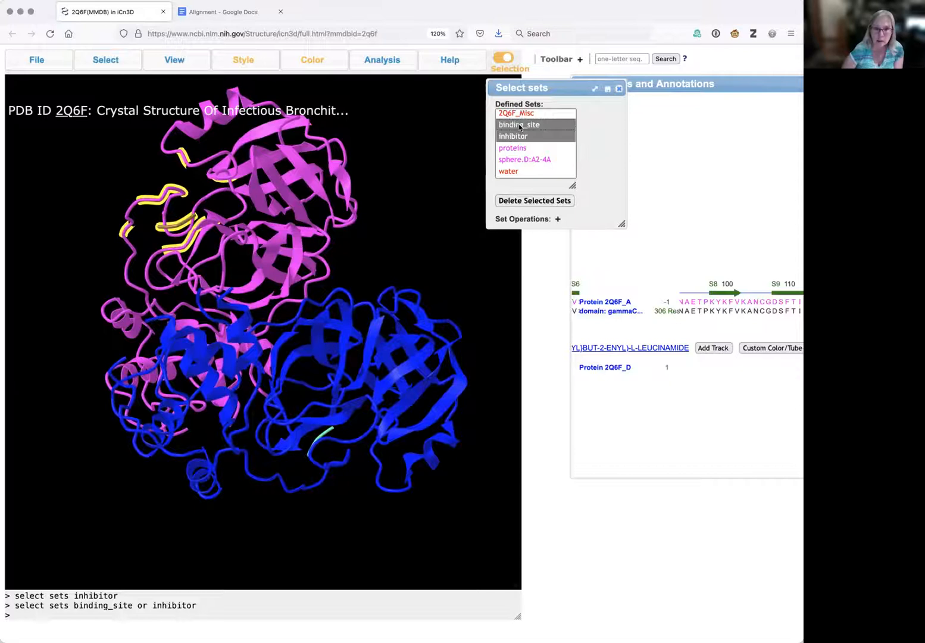
drag(255, 259, 301, 145)
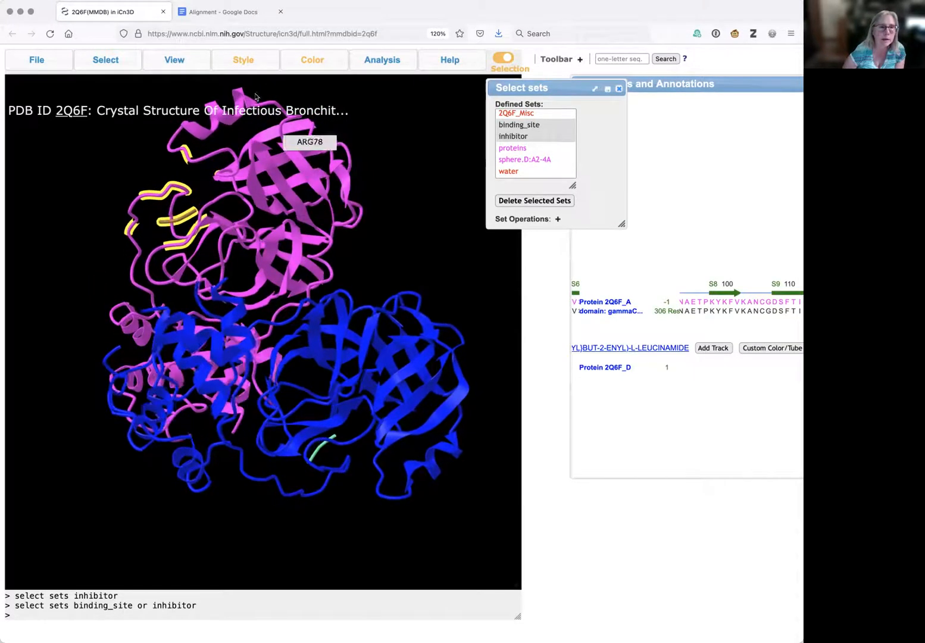
click(243, 60)
mouse_move(241, 78)
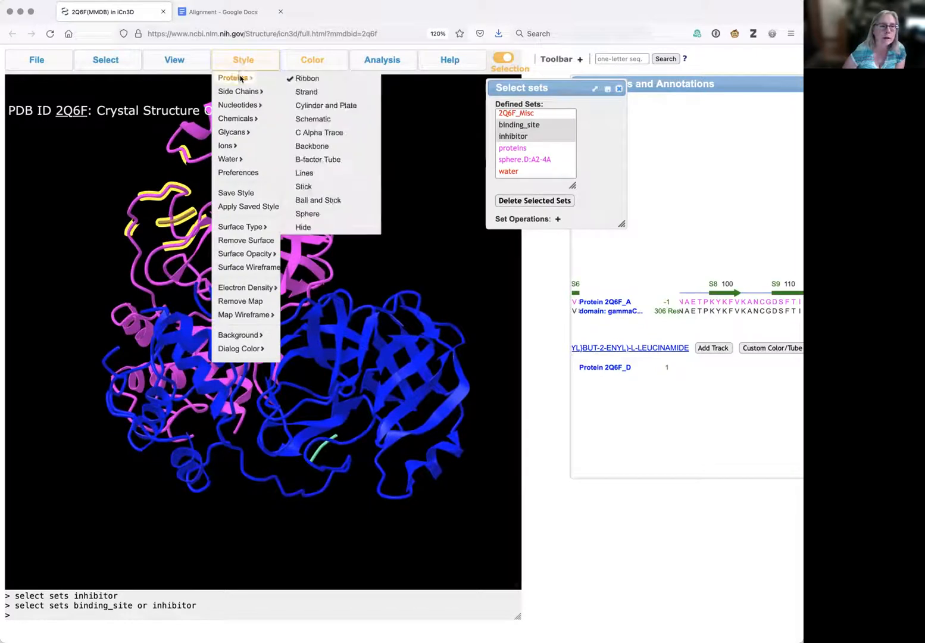
click(313, 201)
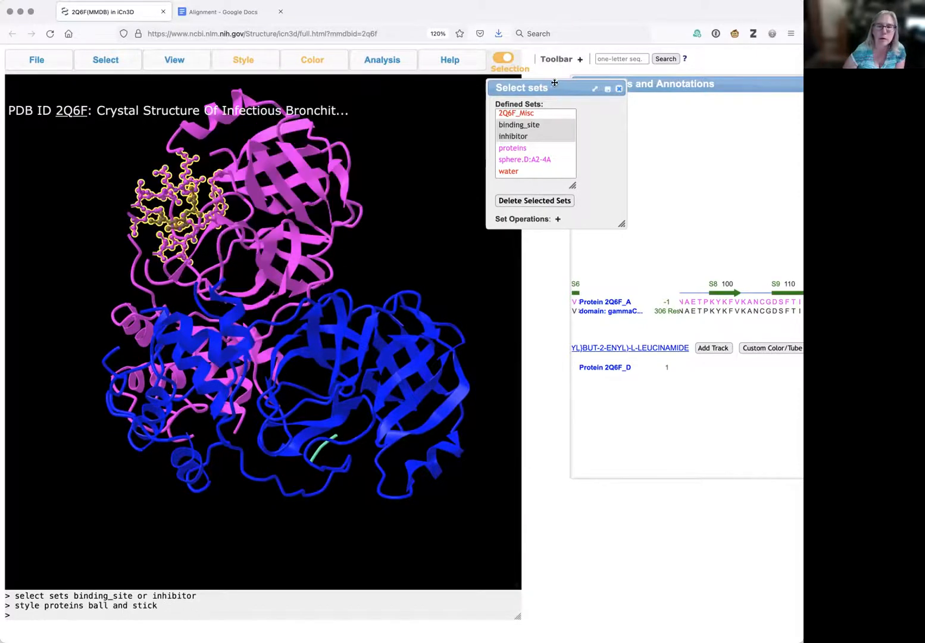
drag(554, 84, 700, 100)
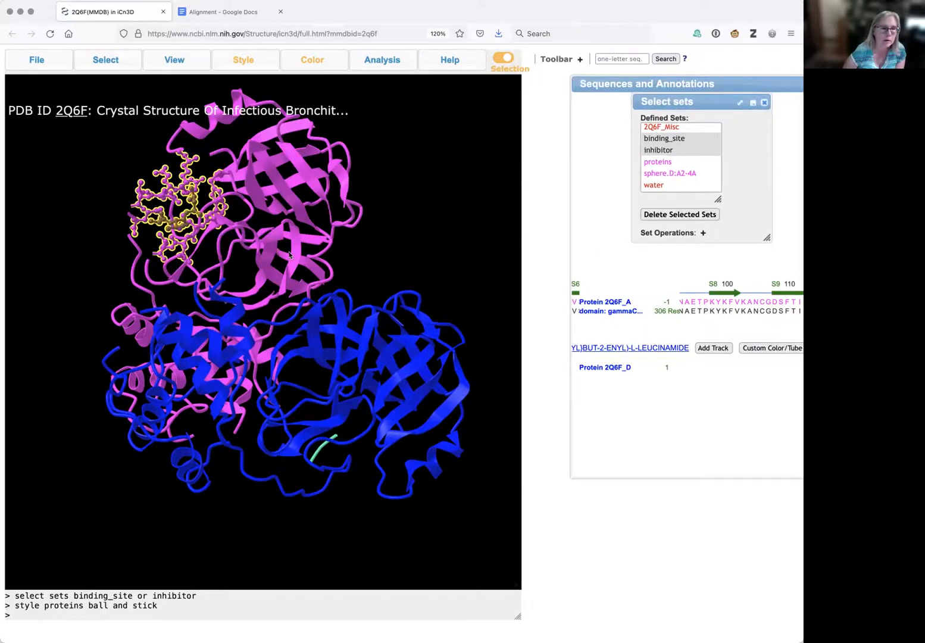
- Show only the selected binding site and inhibitor in the 3D view, hiding the rest of the structure
drag(289, 255, 285, 178)
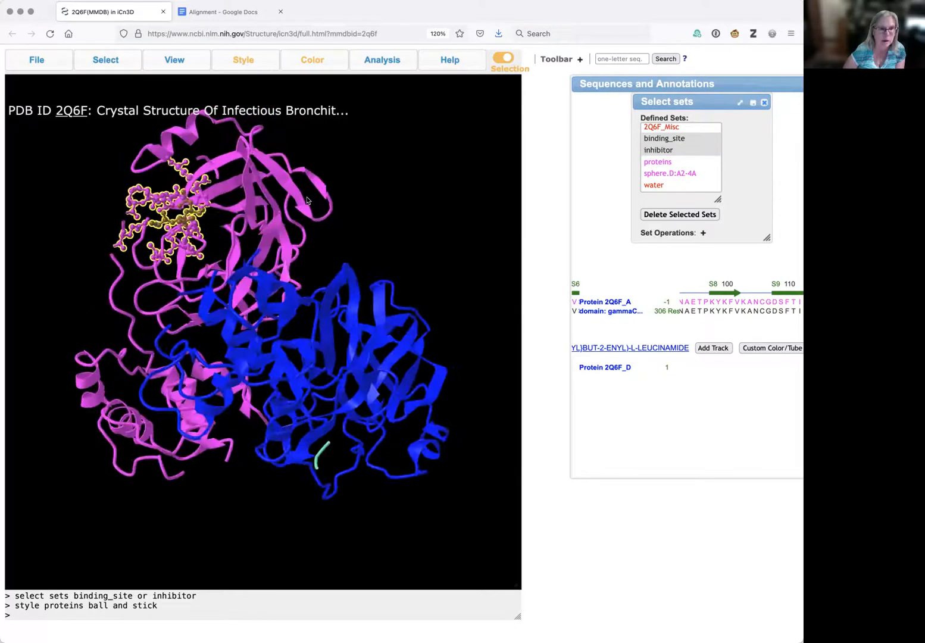
click(175, 67)
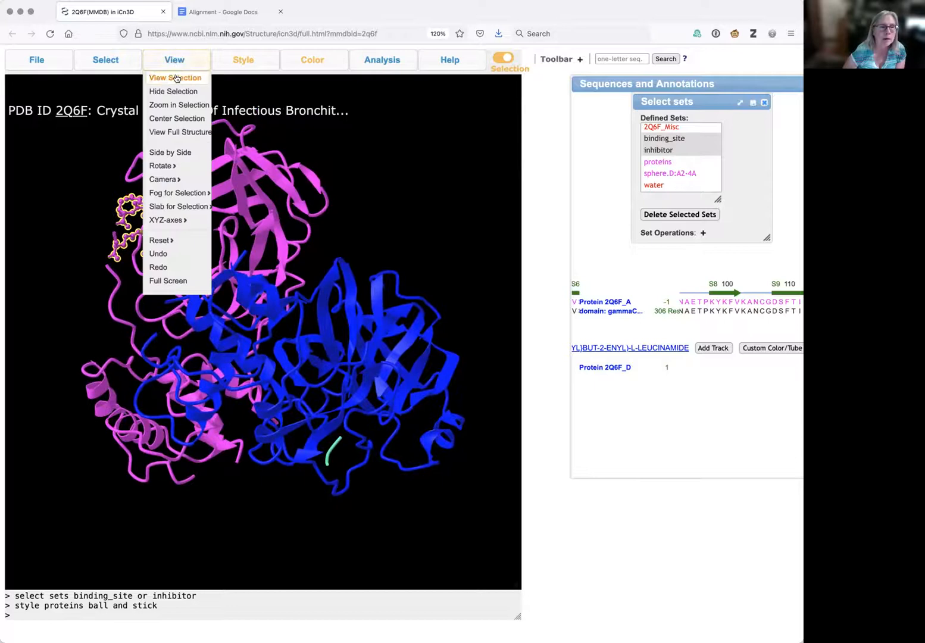
click(176, 78)
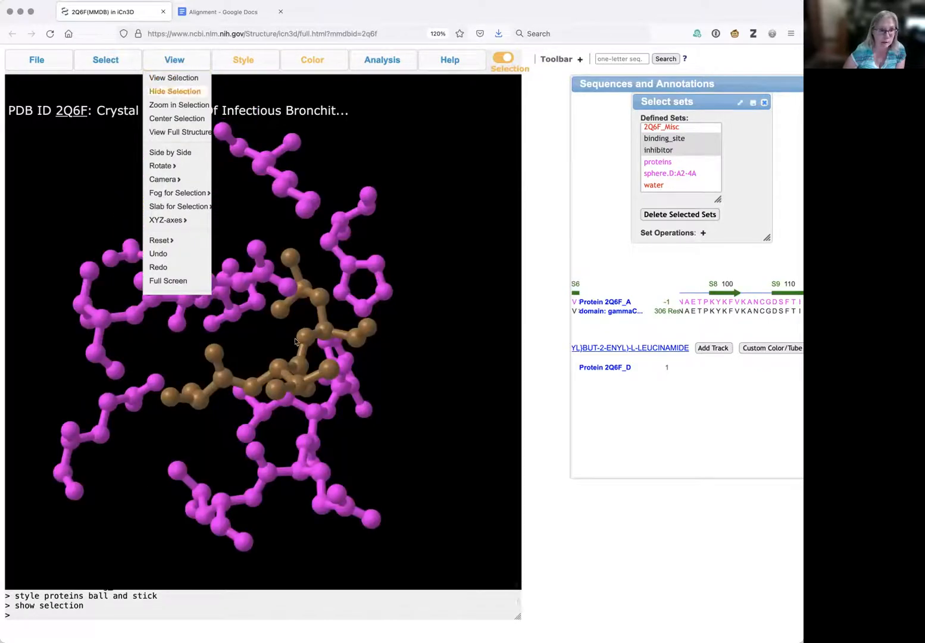
drag(300, 413, 351, 381)
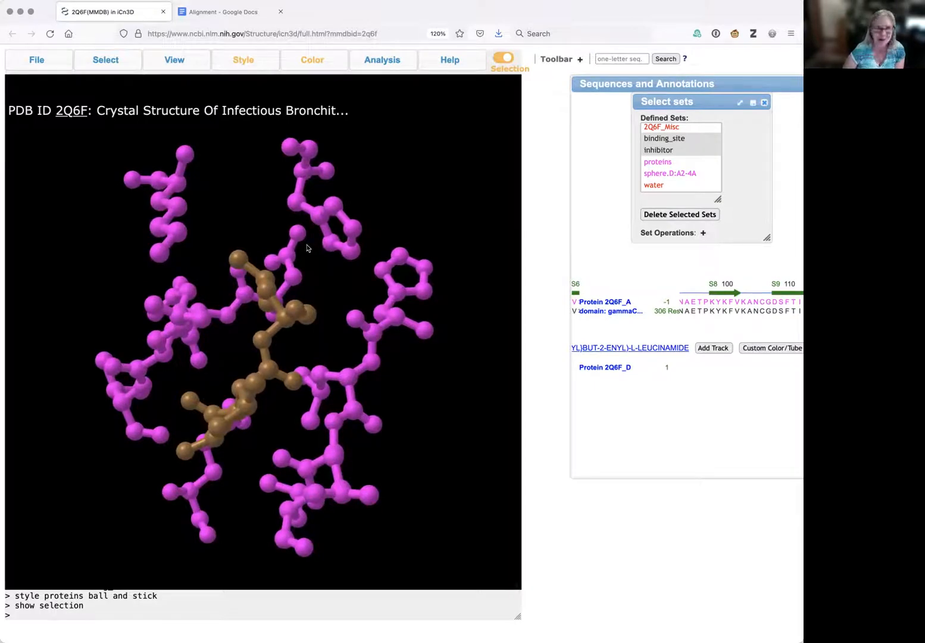
- Open the interactions settings in place of the defined sets window and leave only hydrogen bonds and salt bridge/ionic enabled
click(762, 104)
mouse_move(386, 60)
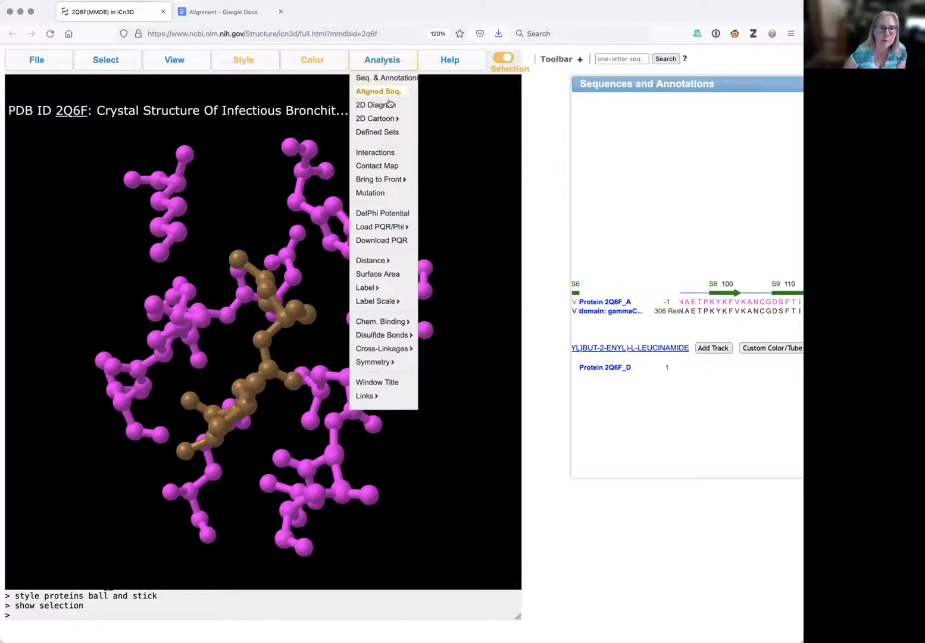
click(386, 154)
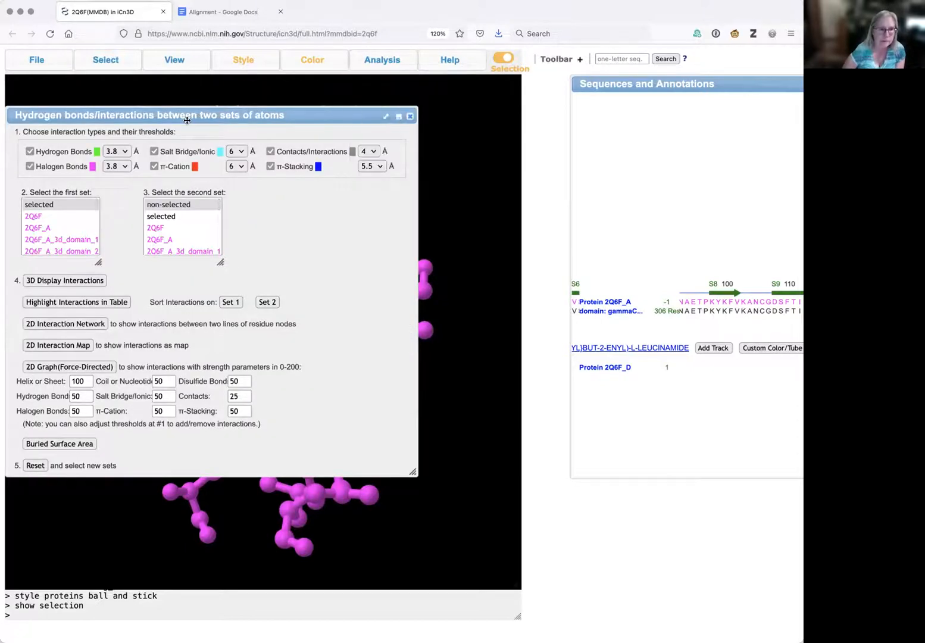
drag(188, 117, 547, 121)
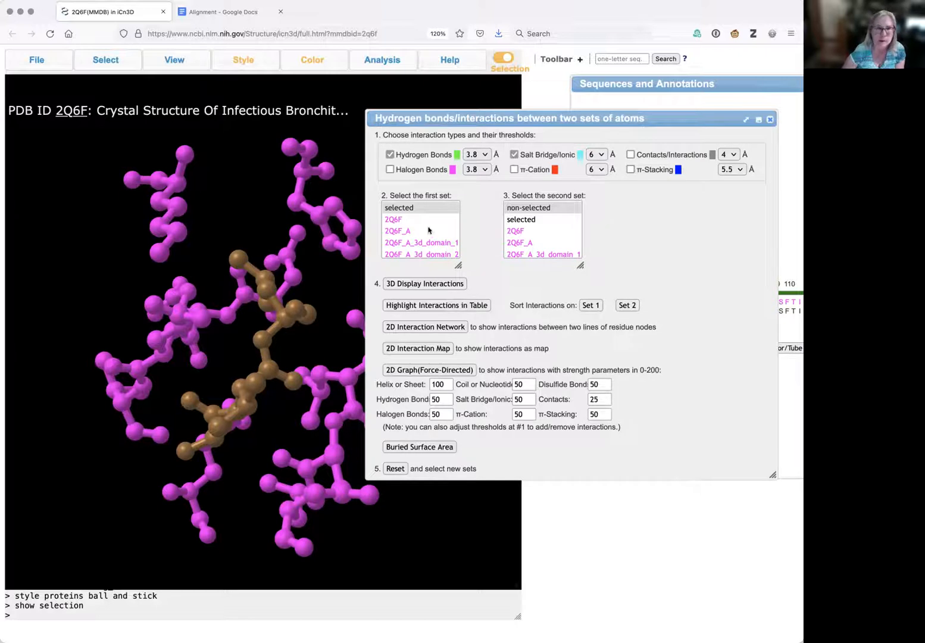
- Display the 3D interactions with binding_site as the first set and inhibitor as the second set
scroll(426, 230, down, 5)
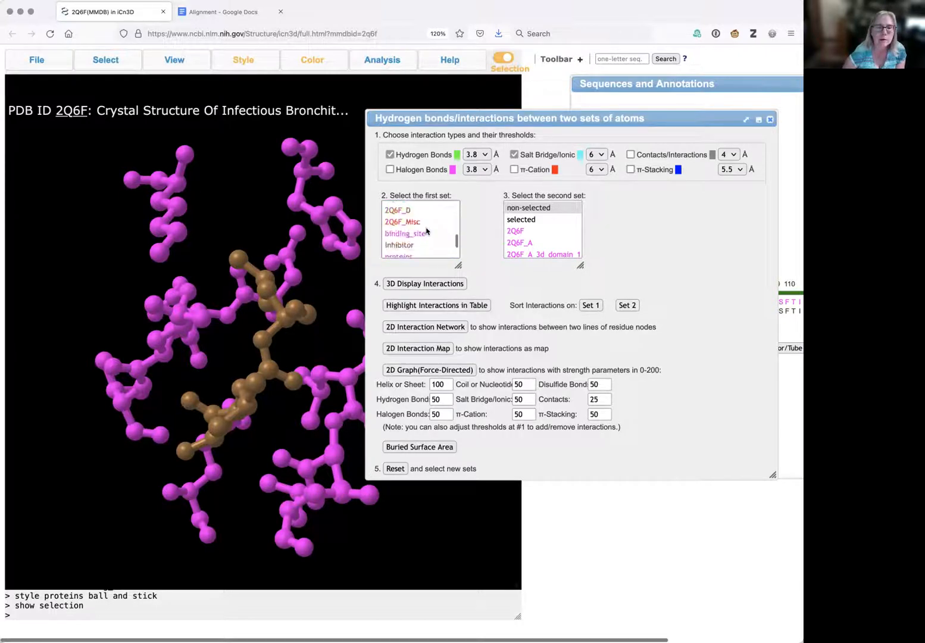
scroll(426, 213, up, 1)
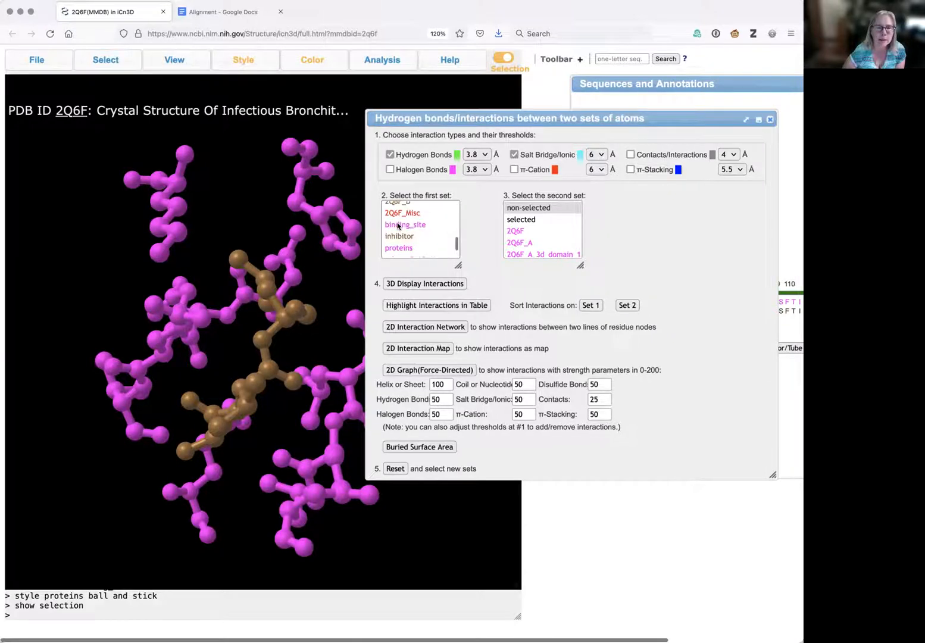
click(399, 225)
scroll(526, 230, down, 4)
scroll(526, 230, down, 5)
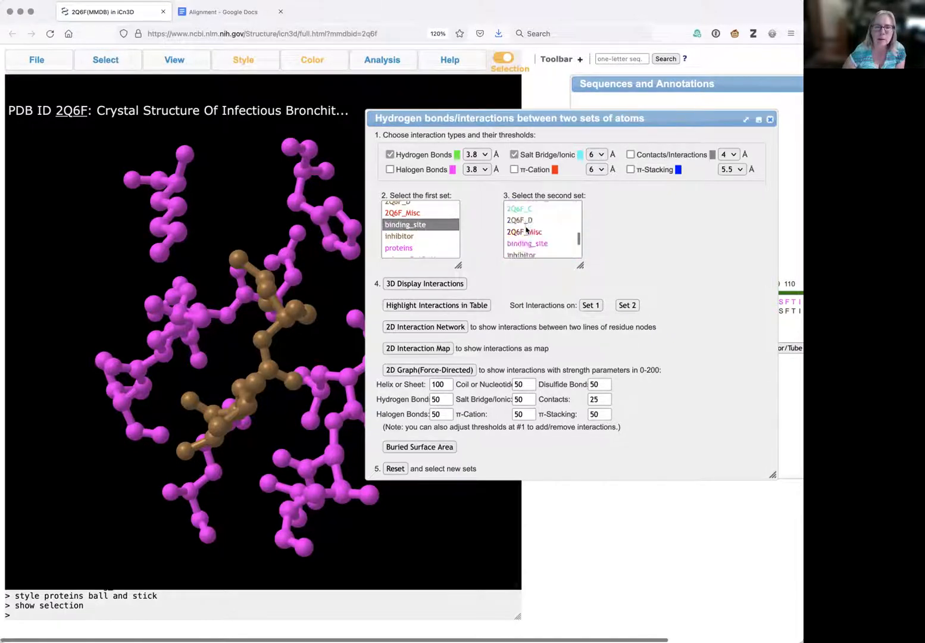
click(518, 216)
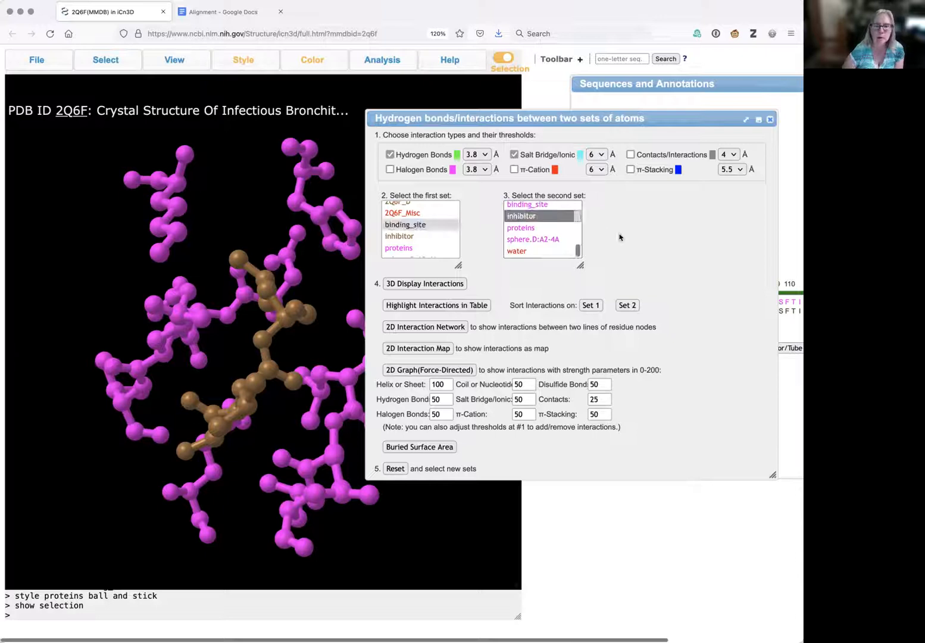
click(428, 284)
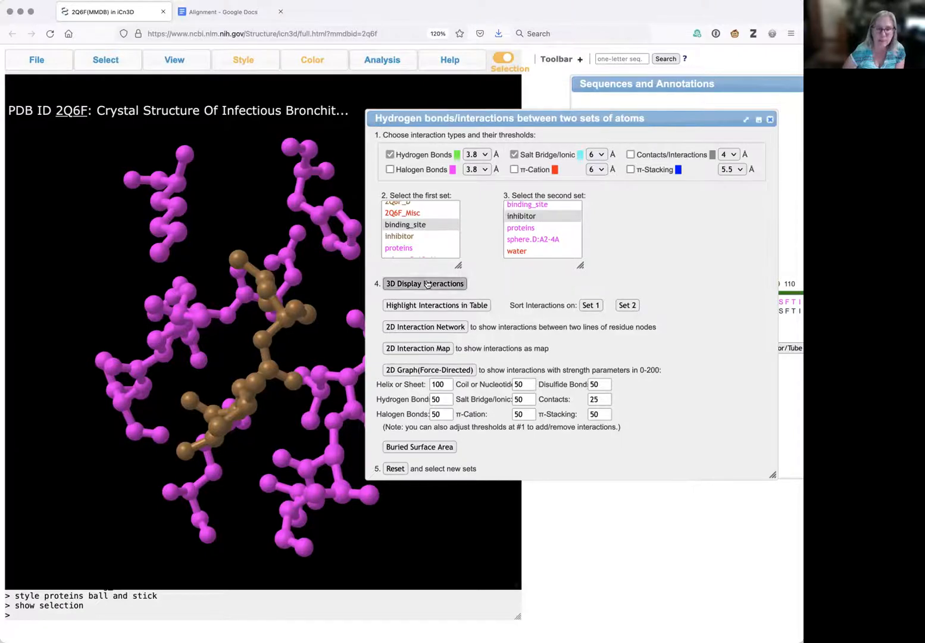
drag(516, 120, 690, 128)
- Examine the hydrogen bonds between the inhibitor and the binding site, and identify the residues on each side
drag(338, 410, 317, 396)
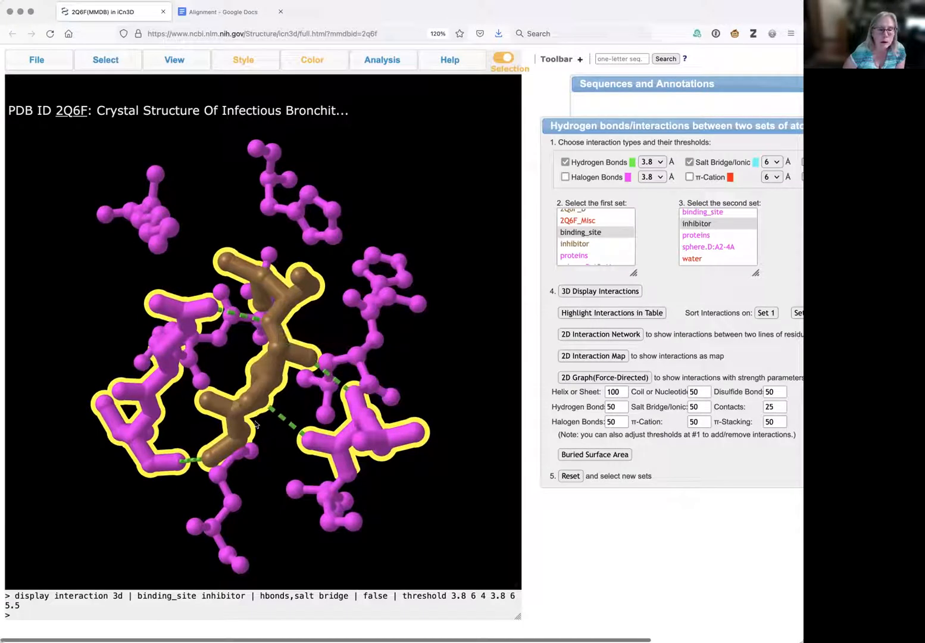
mouse_move(340, 393)
mouse_down()
mouse_move(291, 386)
mouse_move(325, 359)
mouse_move(344, 384)
mouse_up()
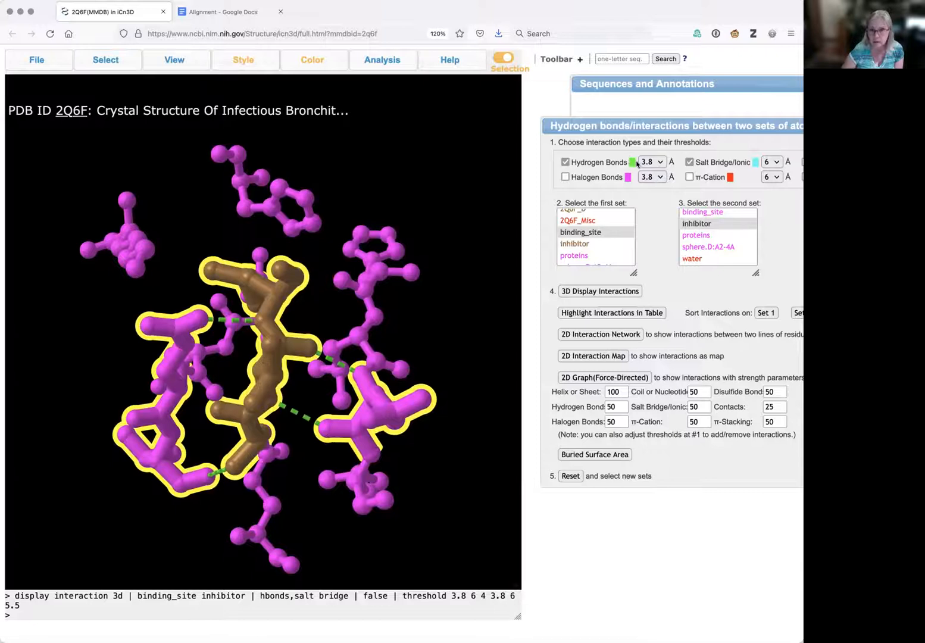
drag(363, 410, 368, 404)
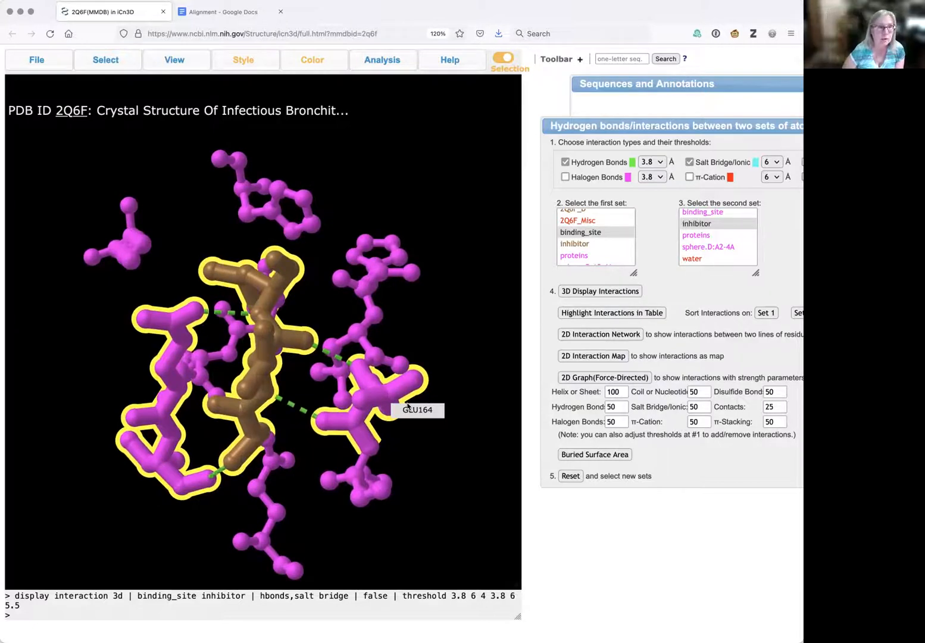
drag(376, 416, 341, 417)
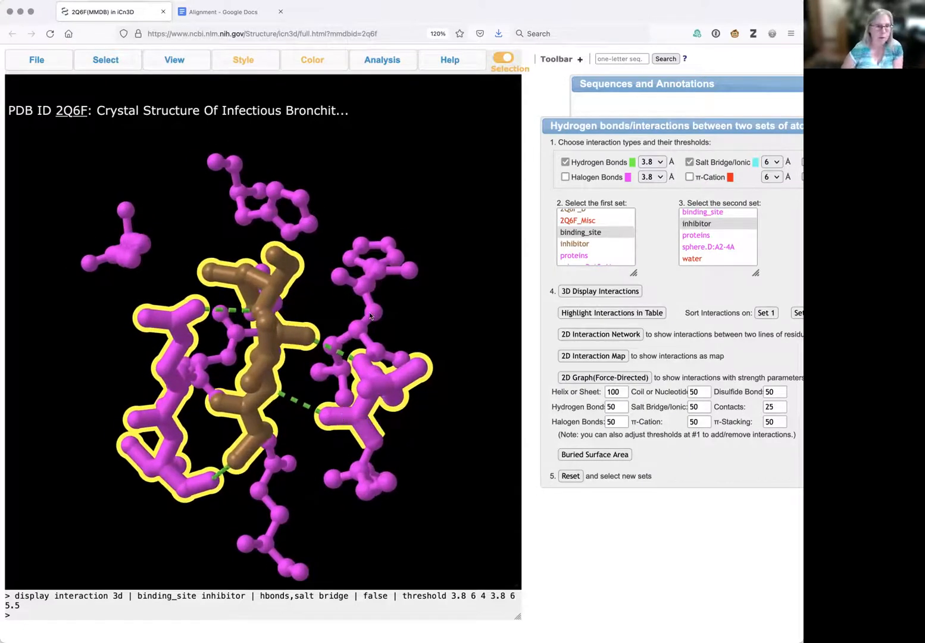
drag(322, 362, 187, 306)
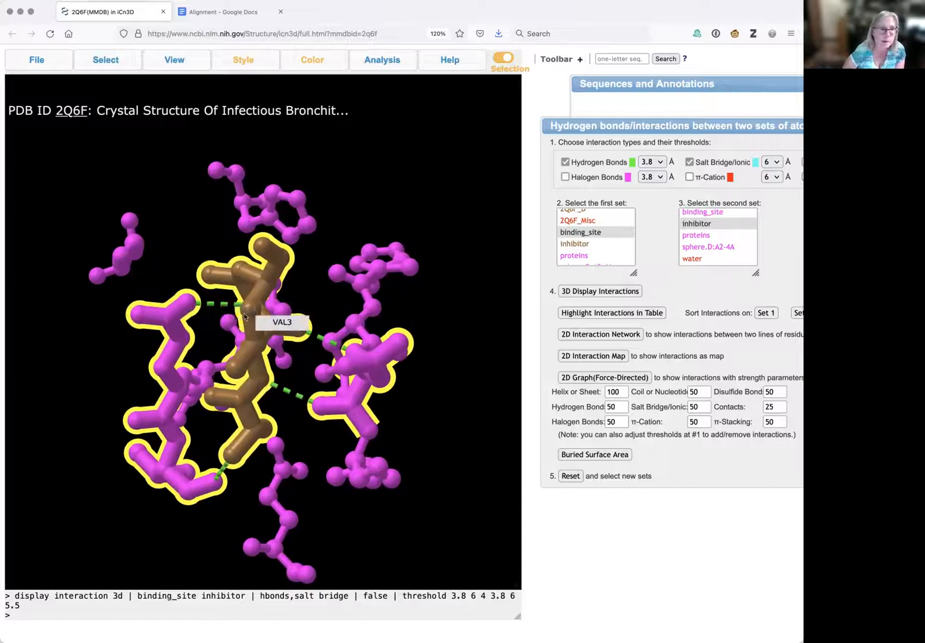
drag(246, 317, 286, 287)
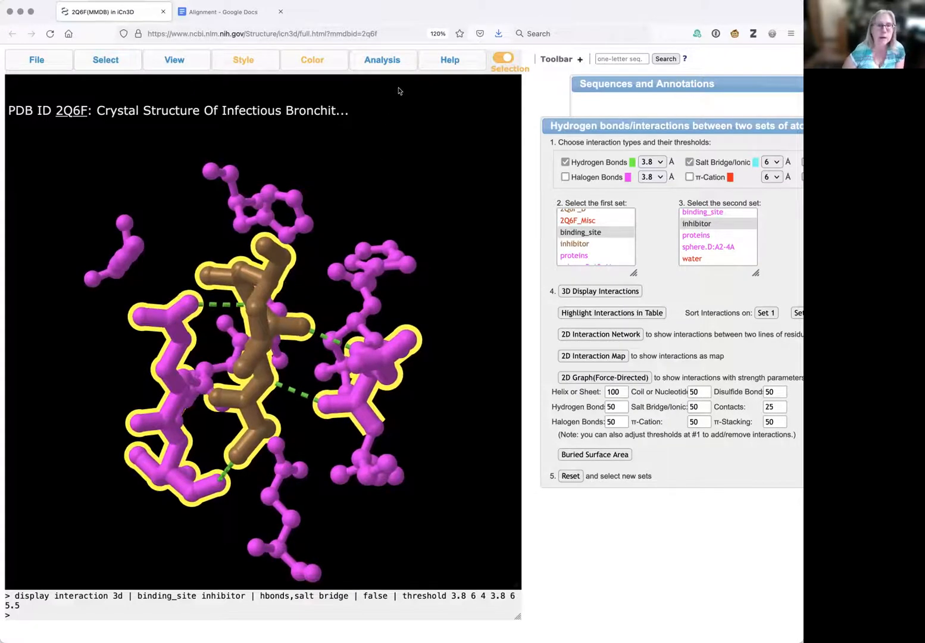
- Color the highlighted interacting residues and inhibitor by atom
click(374, 60)
click(311, 61)
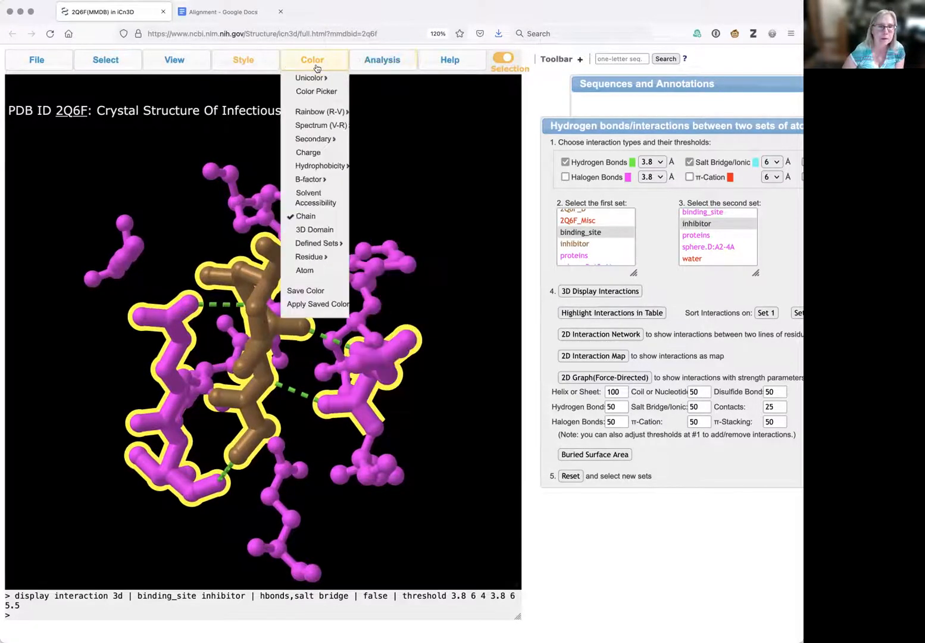
click(306, 271)
drag(264, 346, 216, 306)
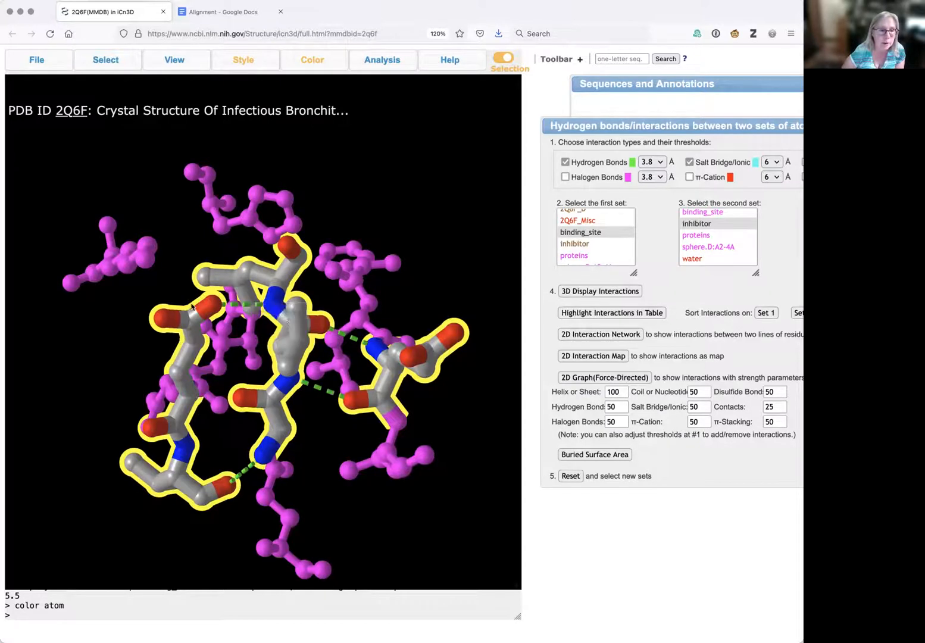
- Bring the Sequences and Annotations window forward and locate the highlighted hydrogen-bonding residues in the 2Q6F_A sequence
click(234, 12)
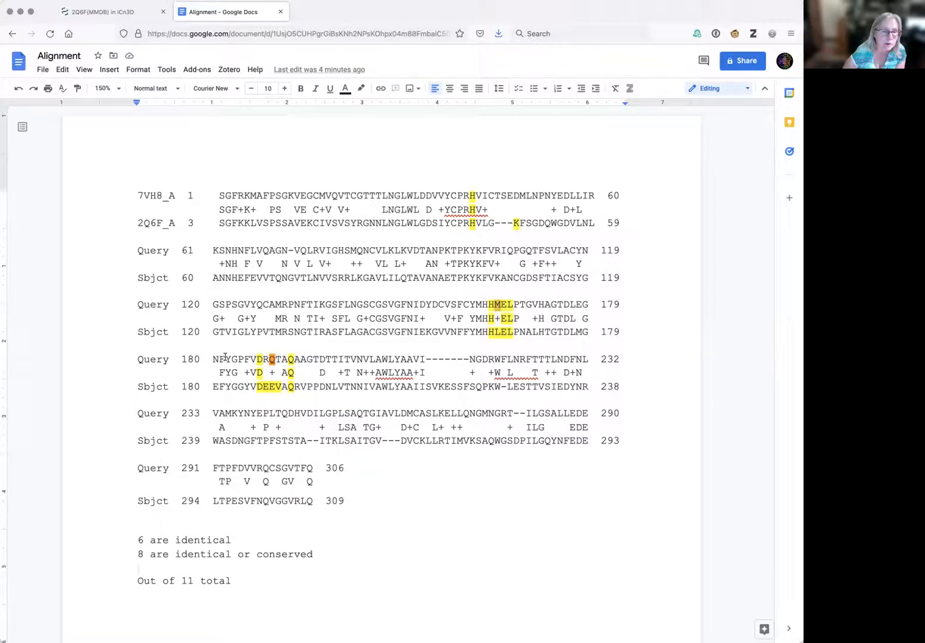
click(124, 10)
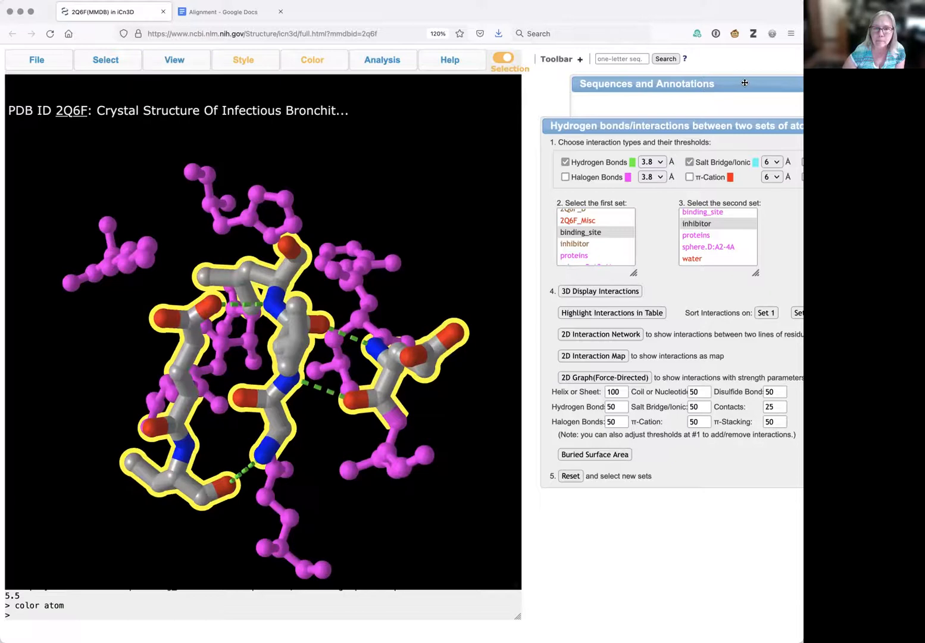
drag(745, 83, 496, 105)
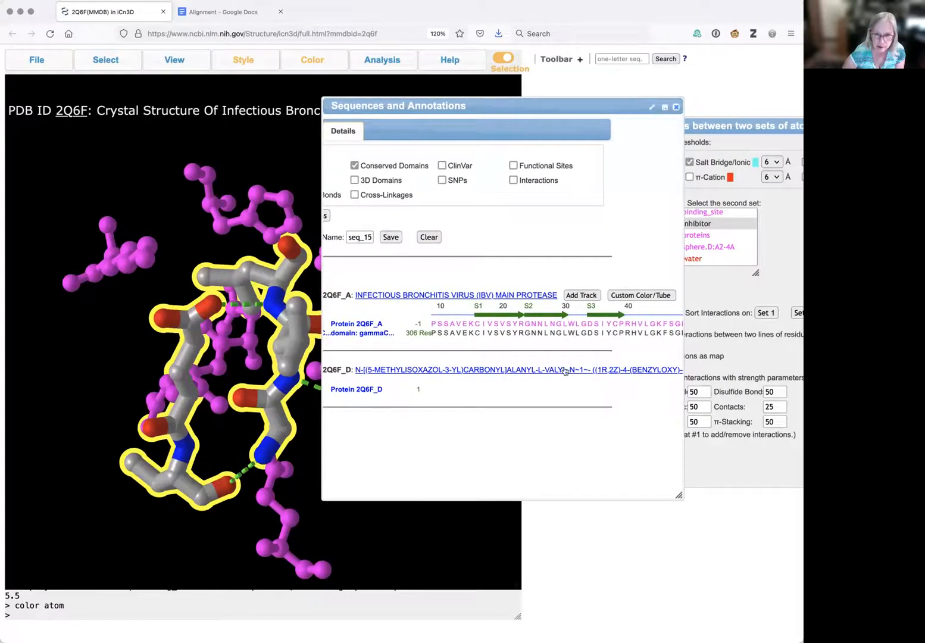
scroll(565, 370, right, 10)
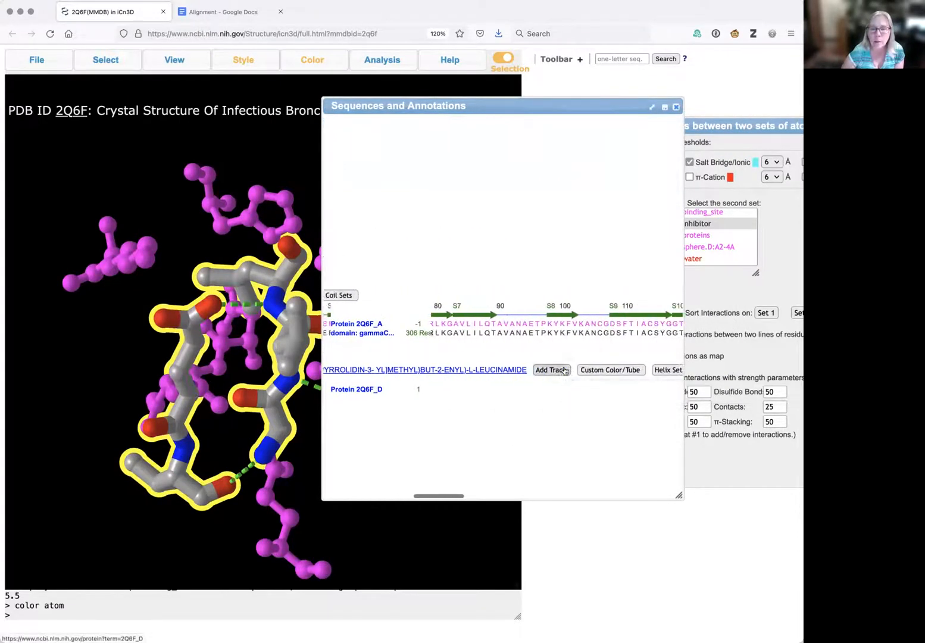
scroll(565, 370, right, 10)
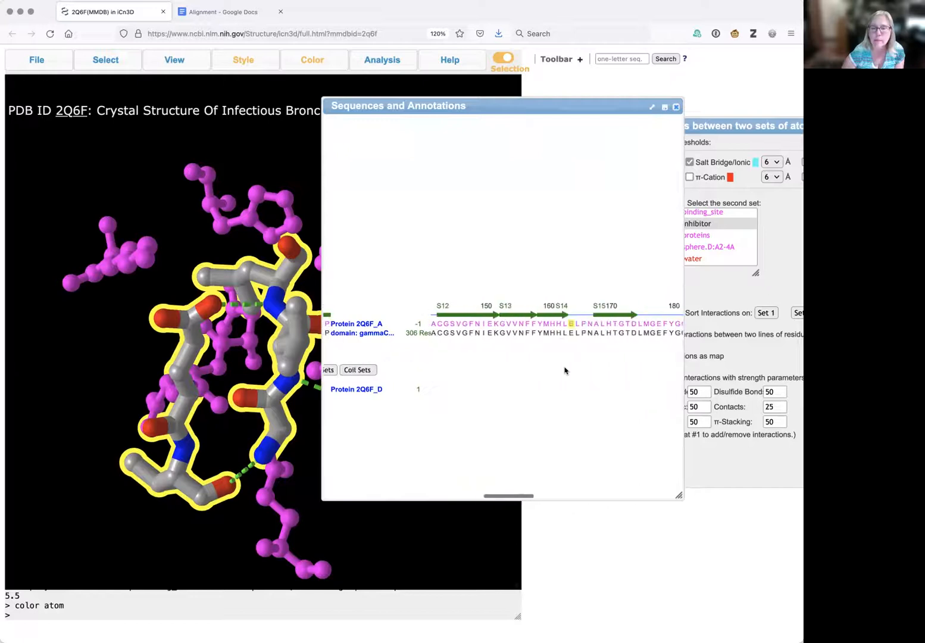
scroll(565, 370, right, 10)
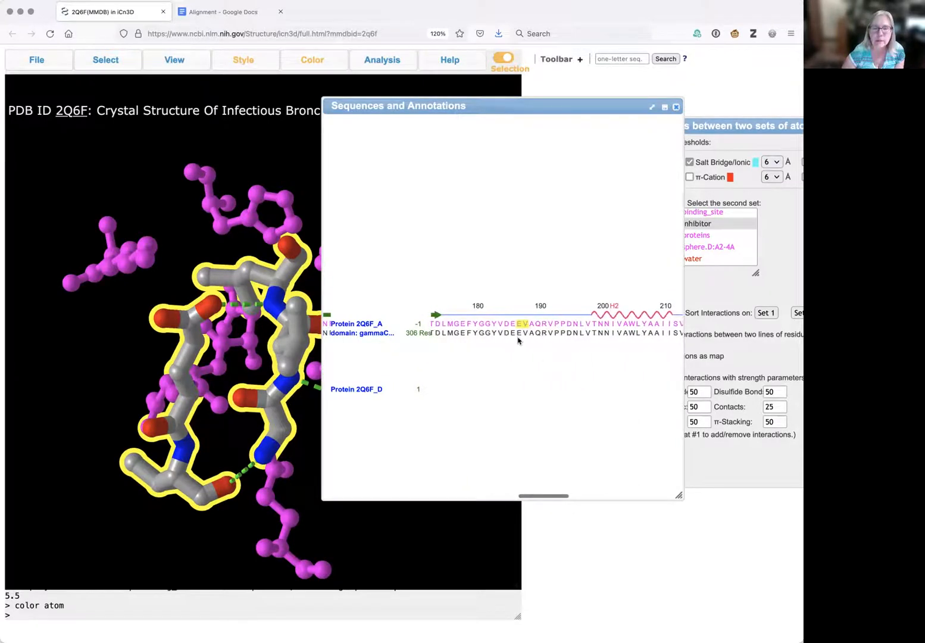
scroll(520, 355, left, 3)
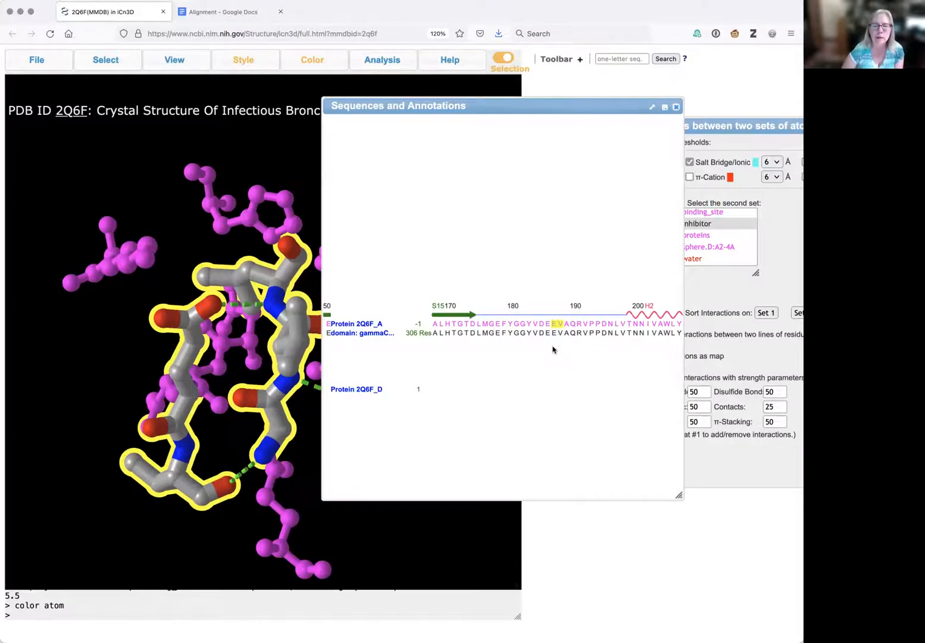
- Switch to the Alignment document and select the second E of the highlighted DEEV stretch in the Sbjct 180 row
click(219, 13)
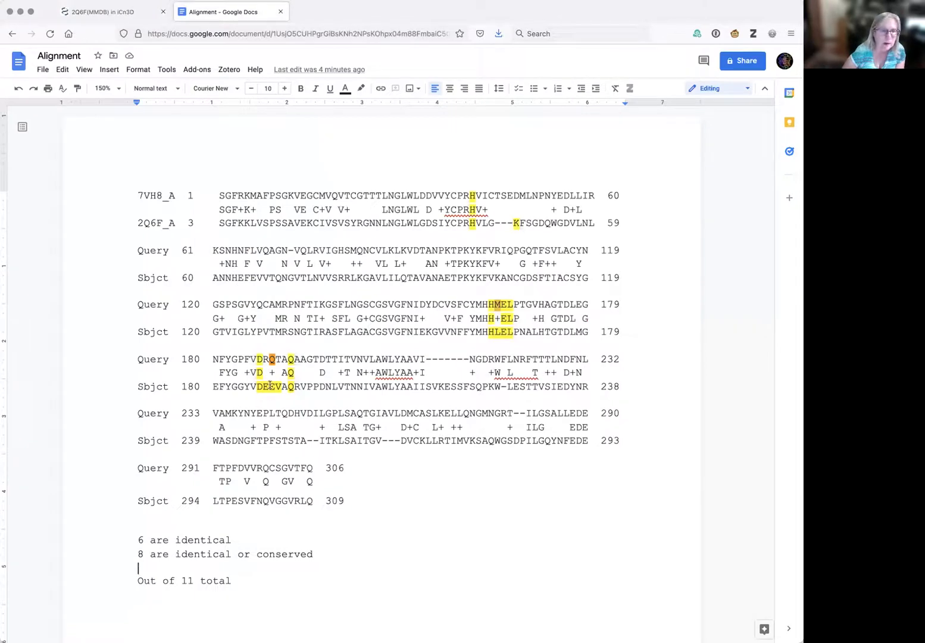
drag(269, 384, 272, 386)
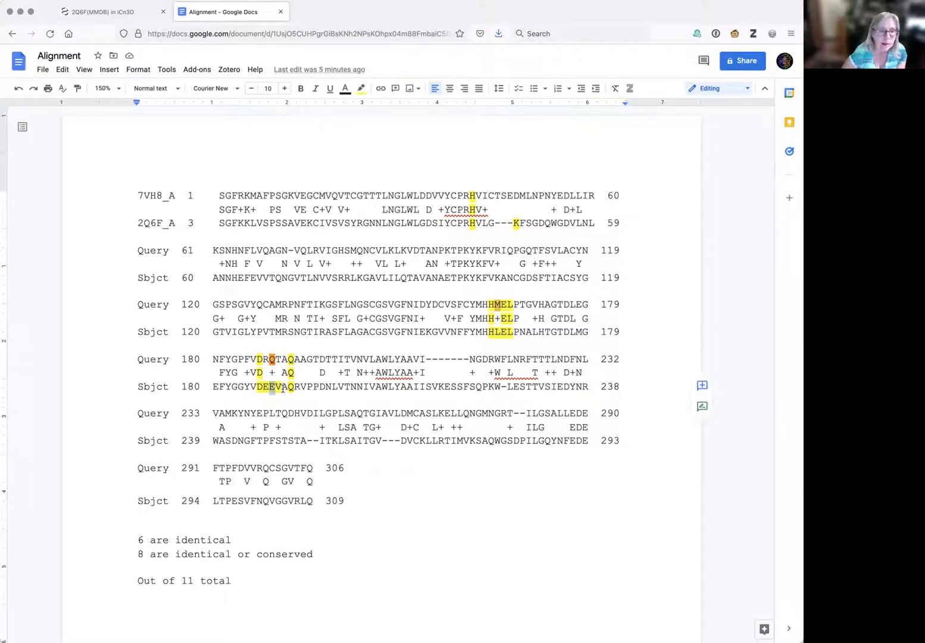
click(284, 388)
drag(269, 385, 273, 386)
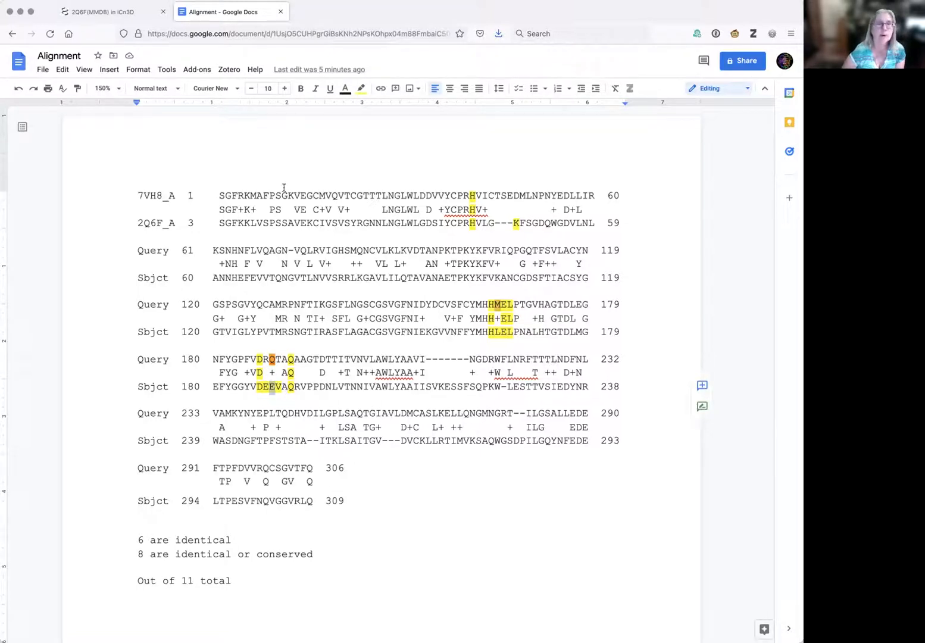
- Highlight the selected second E of the DEEV stretch in the Sbjct 180 row in green
click(360, 89)
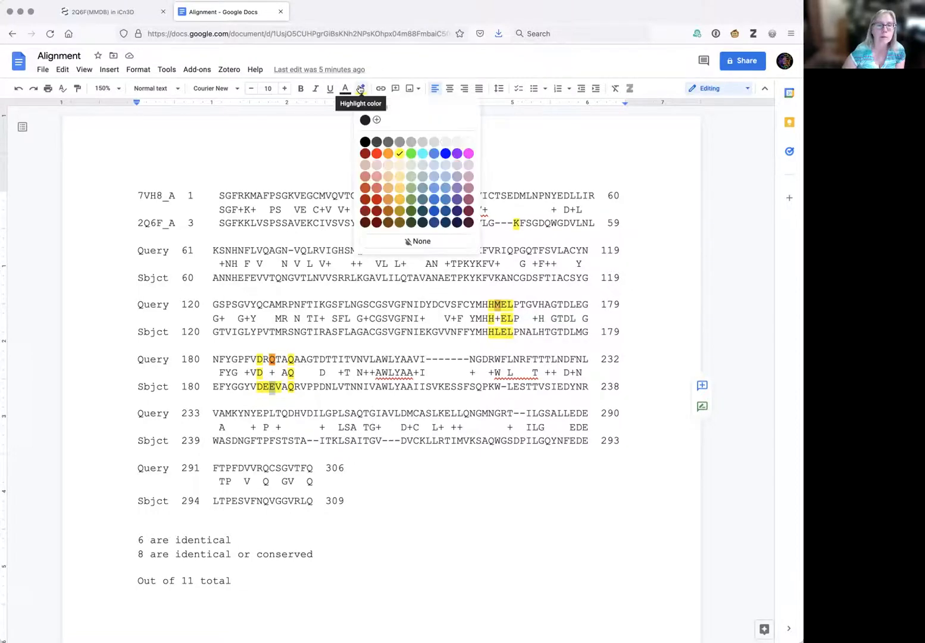
click(410, 154)
click(410, 512)
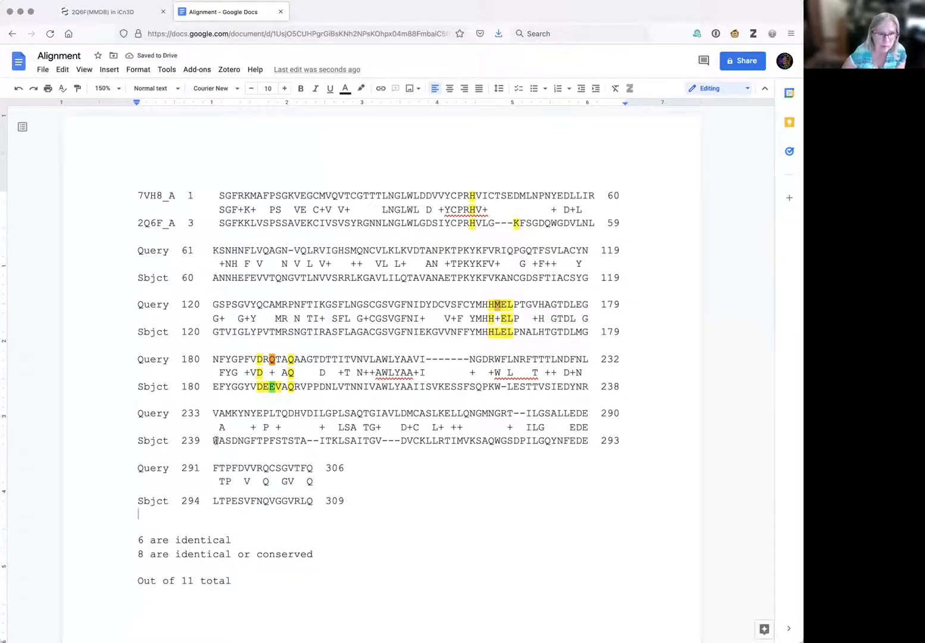
- Check the hydrogen-bonding residues in iCn3D, and highlight the V of DEEV in the Alignment document's Sbjct 180 row in green
click(111, 13)
drag(413, 105, 533, 97)
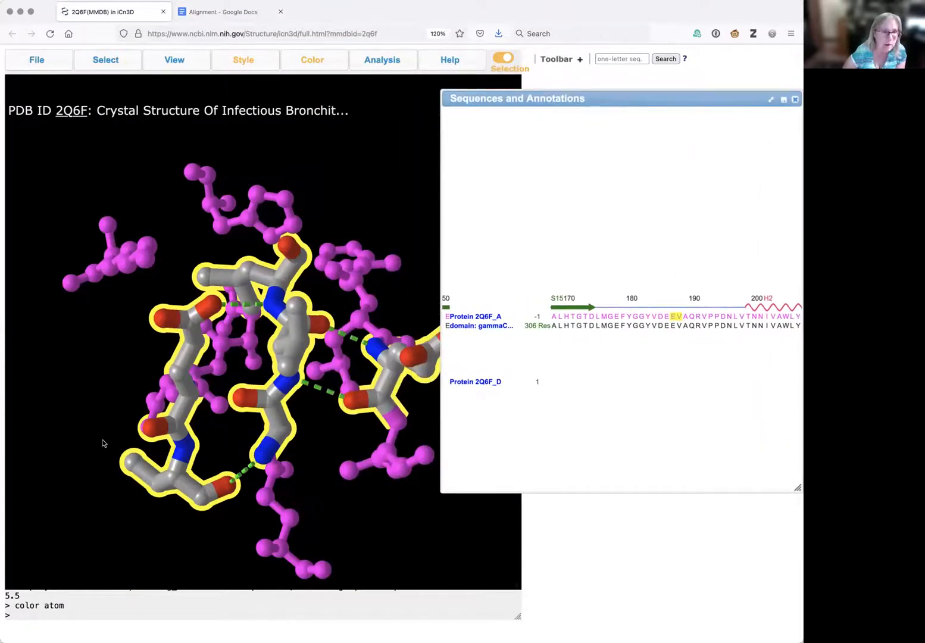
drag(205, 515, 253, 348)
drag(239, 410, 232, 445)
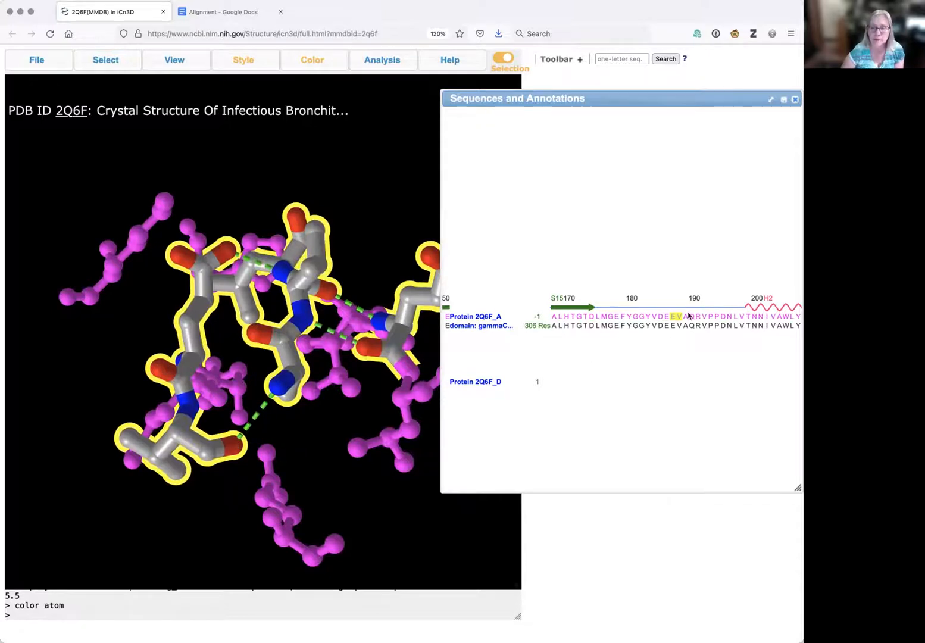
click(210, 15)
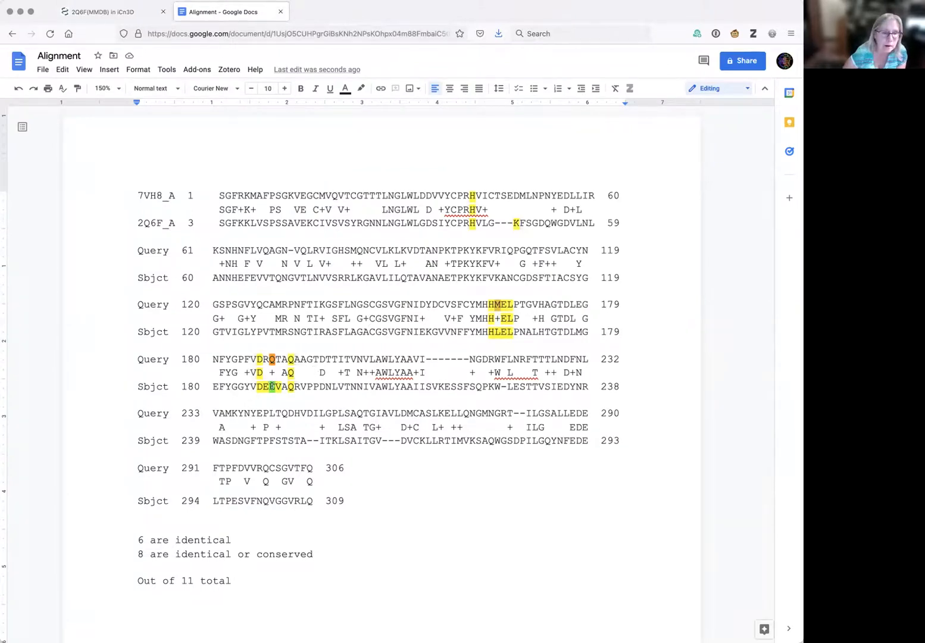
drag(274, 385, 280, 385)
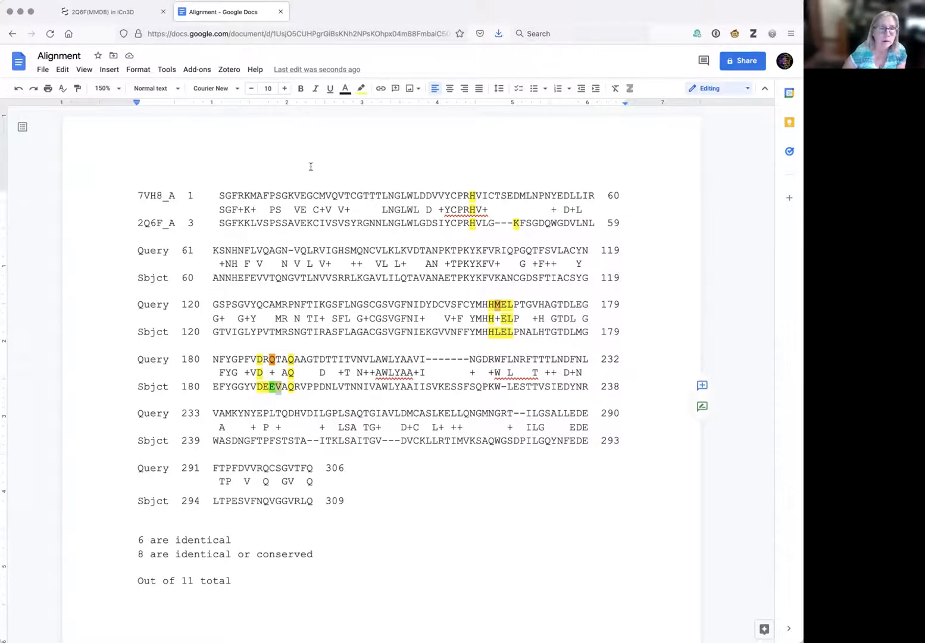
click(362, 89)
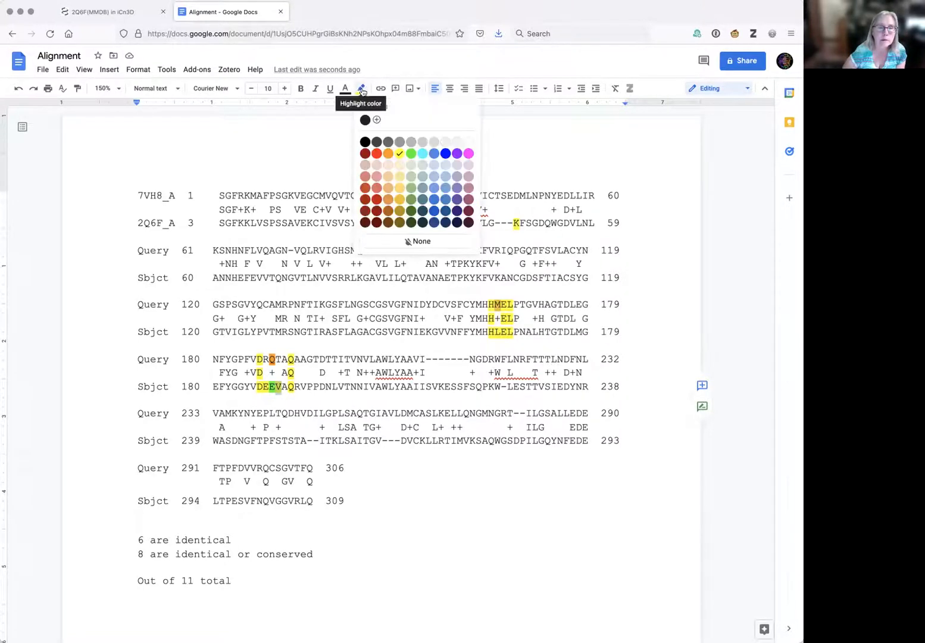
click(410, 153)
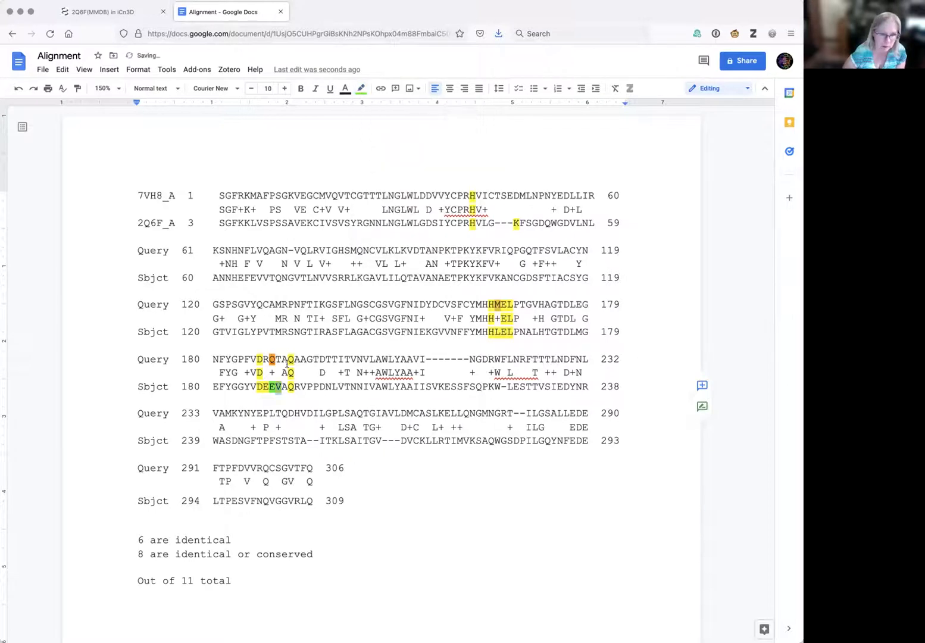
click(290, 391)
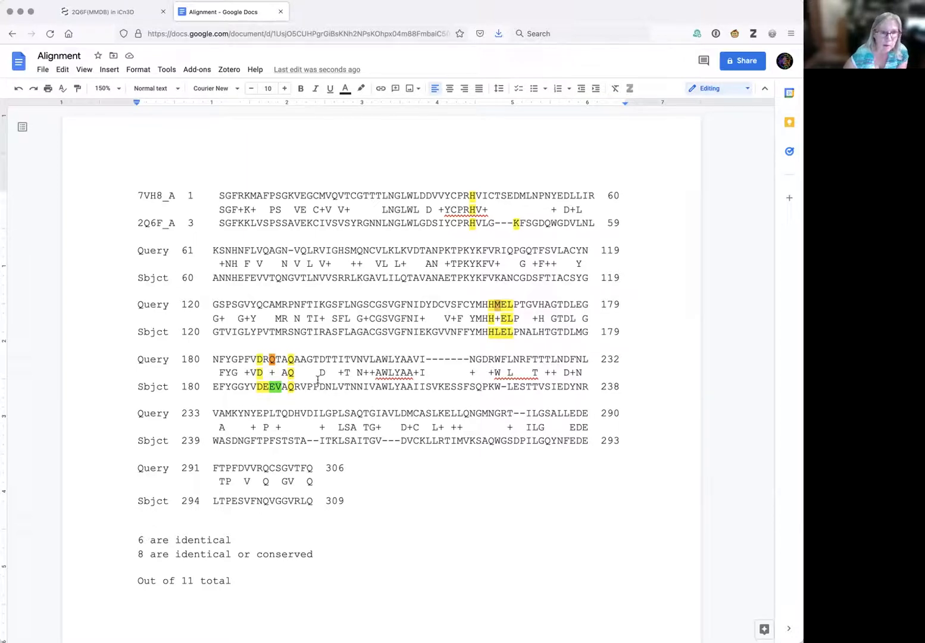
- Switch to iCn3D to identify the residue forming the remaining hydrogen bonds with the inhibitor, and locate it in the 2Q6F_A sequence
click(107, 13)
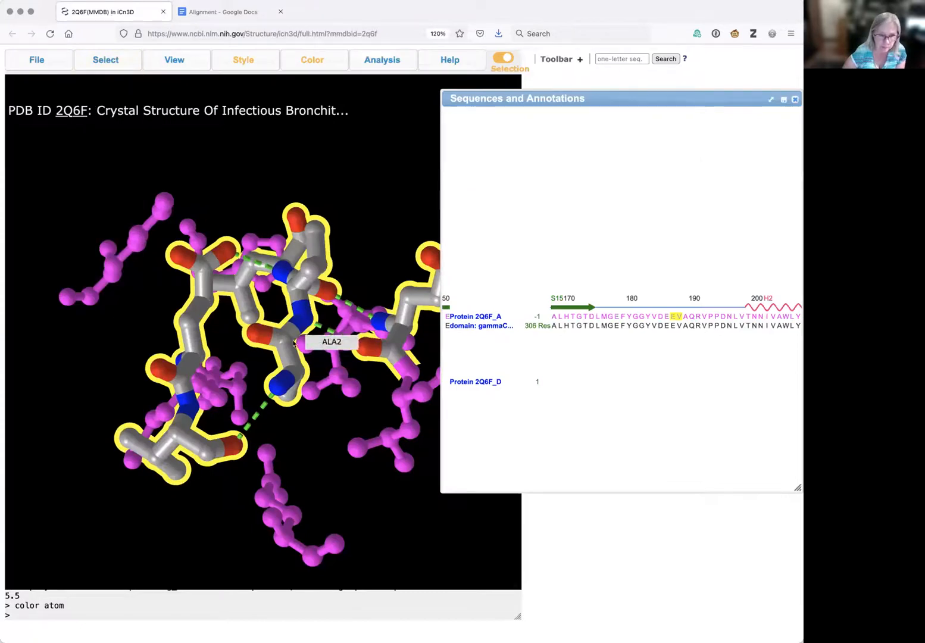
drag(310, 399, 286, 410)
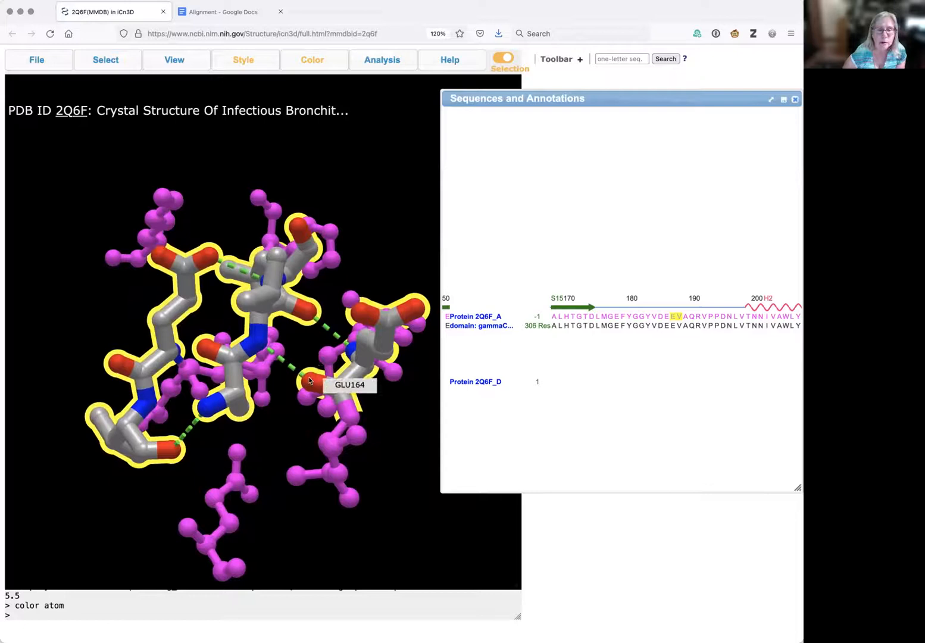
drag(379, 346, 351, 413)
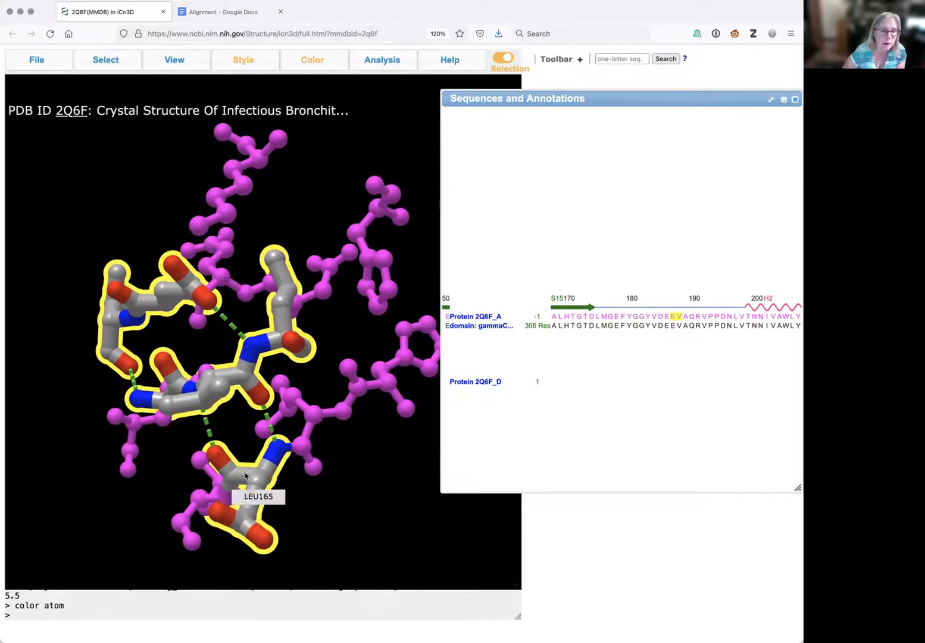
drag(262, 479, 264, 447)
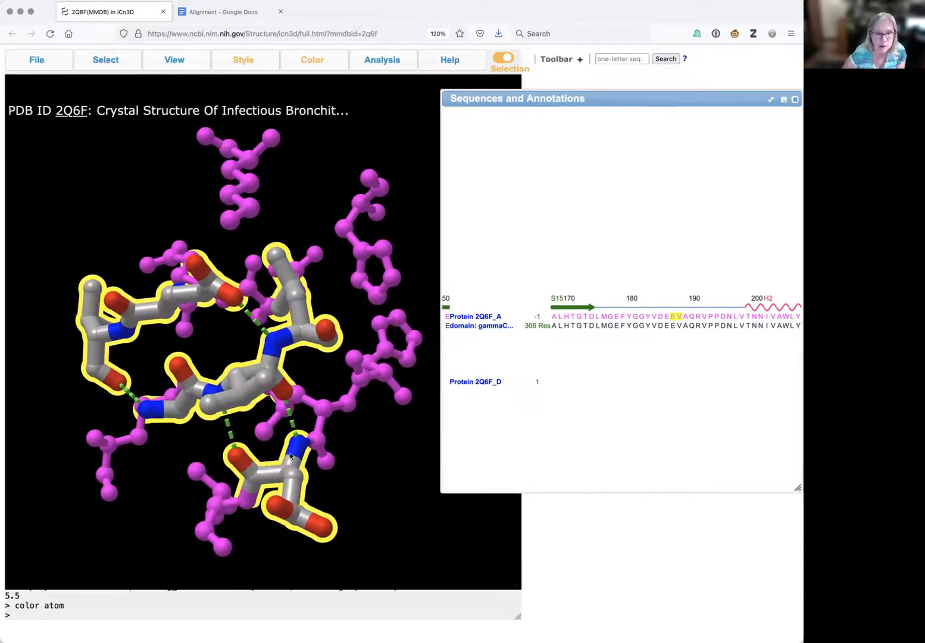
drag(294, 448, 244, 404)
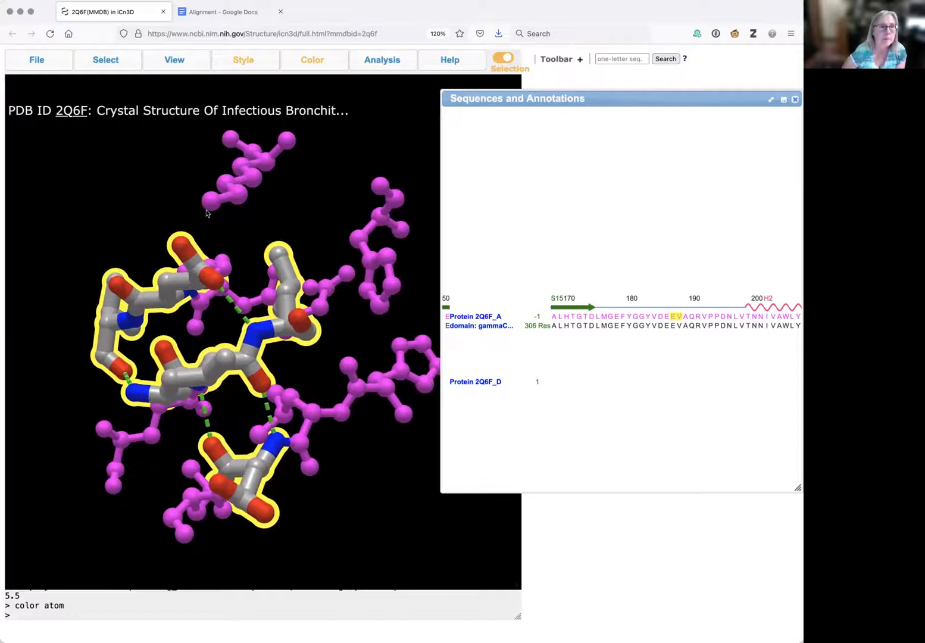
click(228, 12)
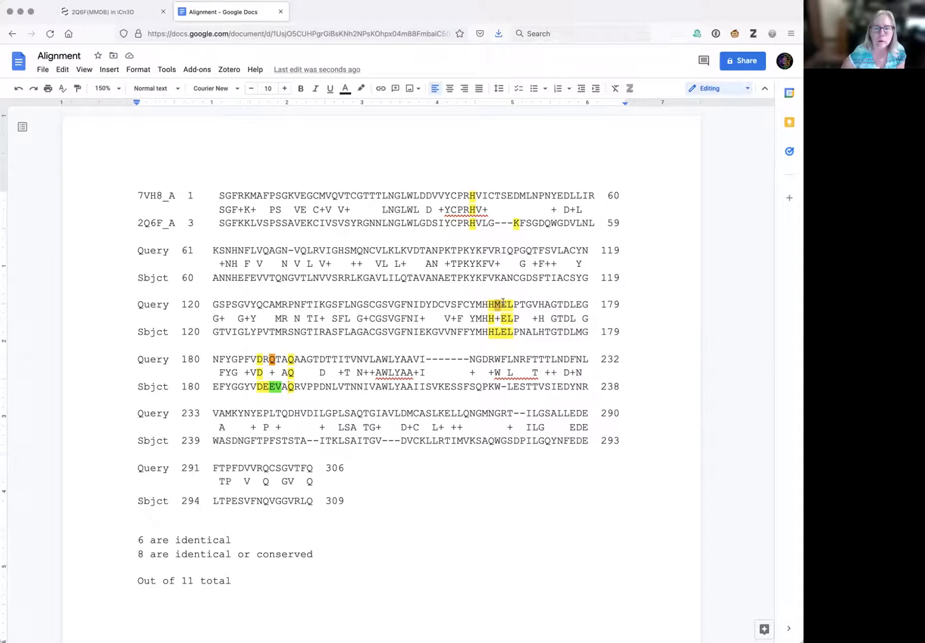
click(115, 13)
scroll(652, 396, left, 5)
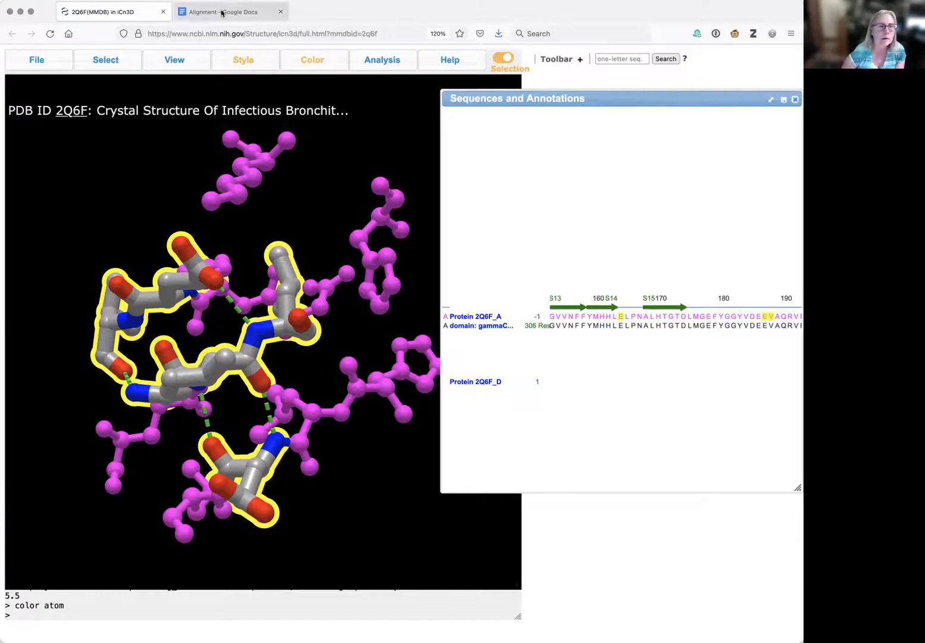
- In the Alignment document, highlight the E of HMEL, its match-line E and the E of HLEL in the 120 block in green
click(220, 13)
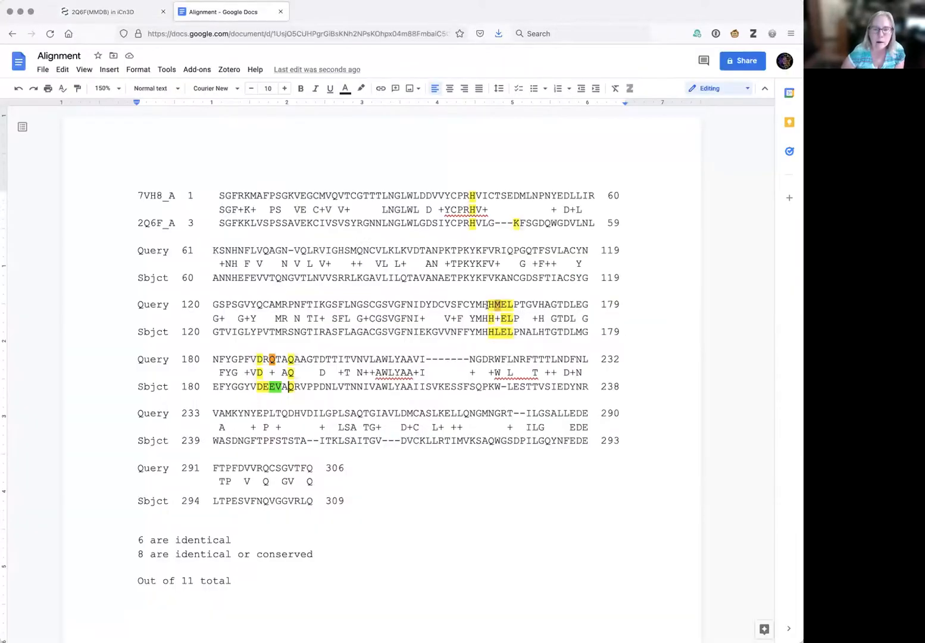
click(503, 304)
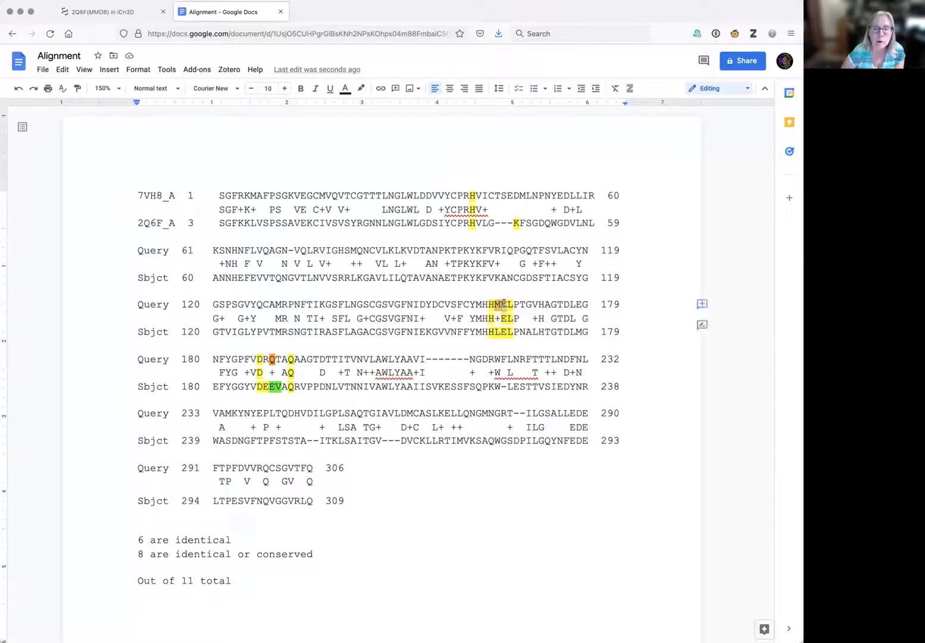
click(361, 88)
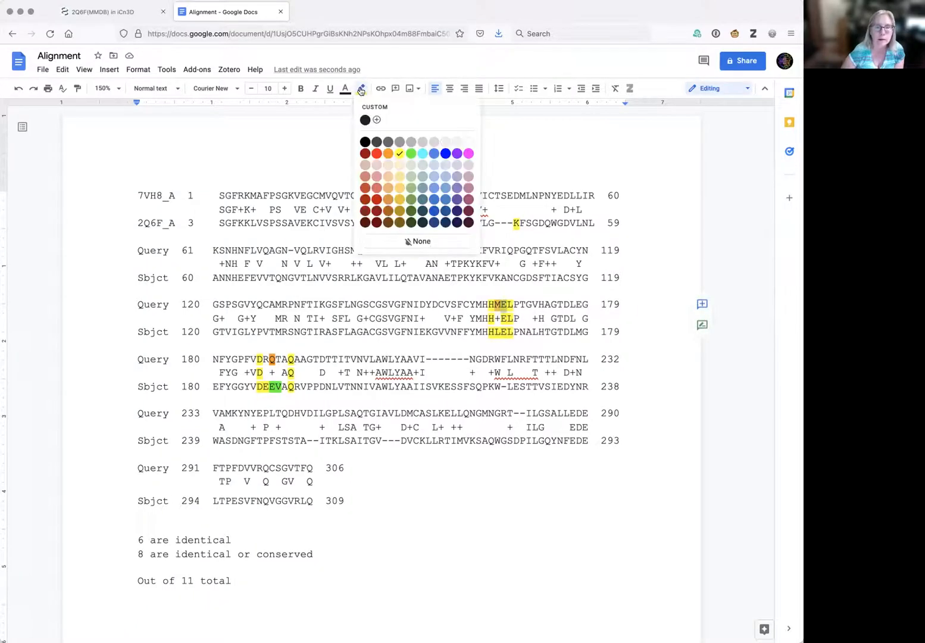
click(410, 154)
drag(498, 318, 507, 317)
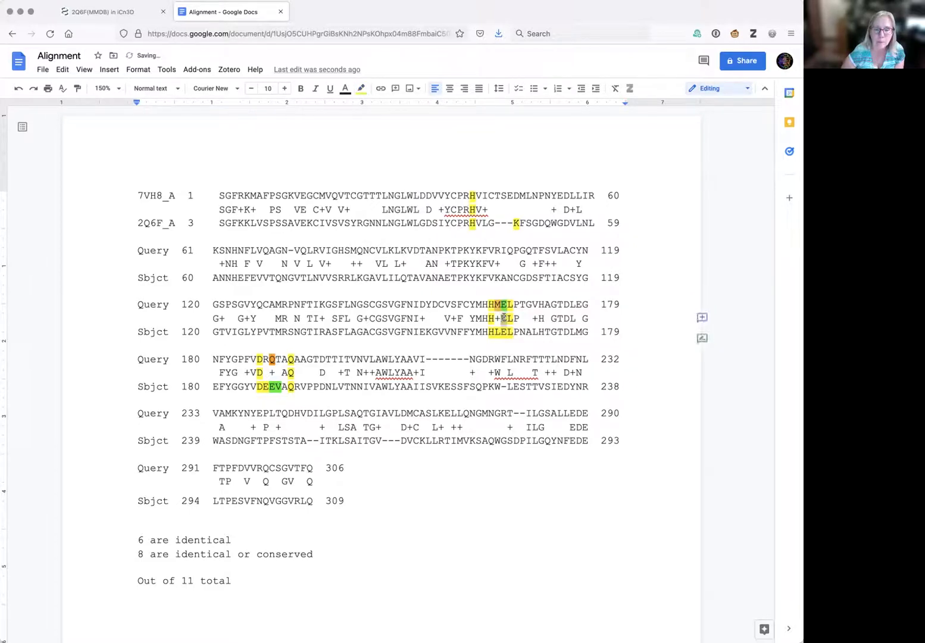
click(360, 88)
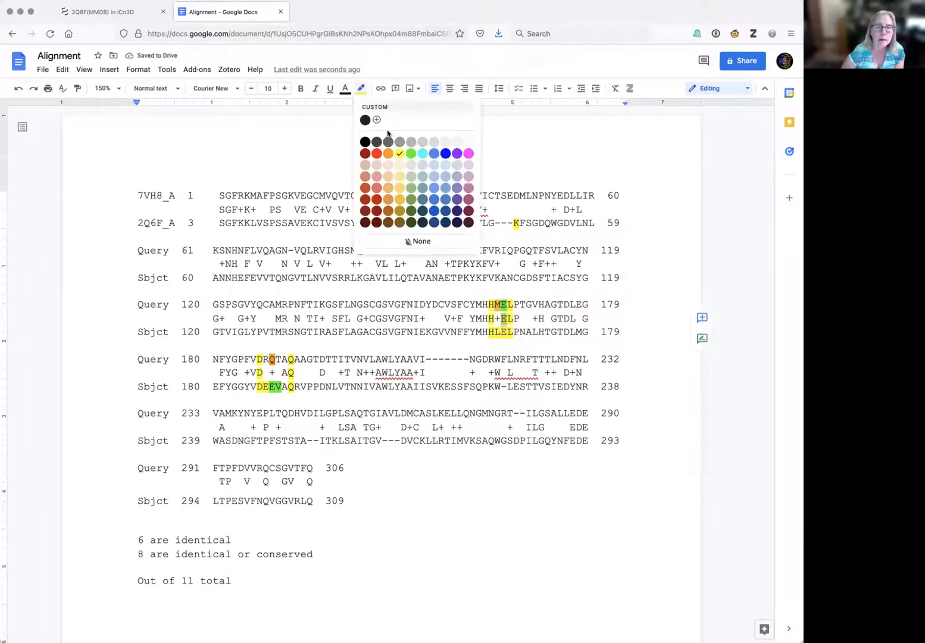
click(409, 153)
drag(499, 332, 506, 331)
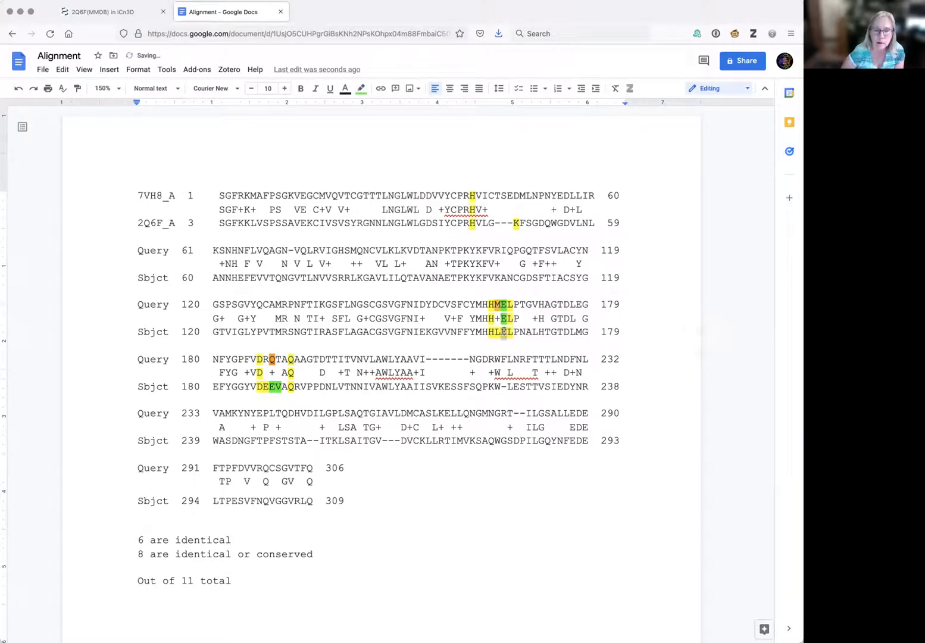
click(360, 88)
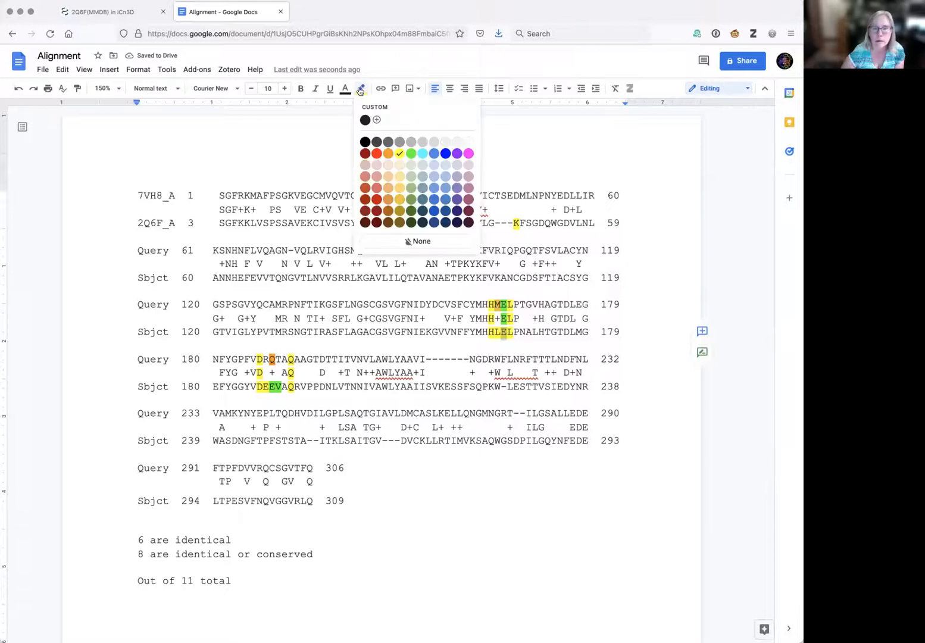
click(411, 154)
click(523, 558)
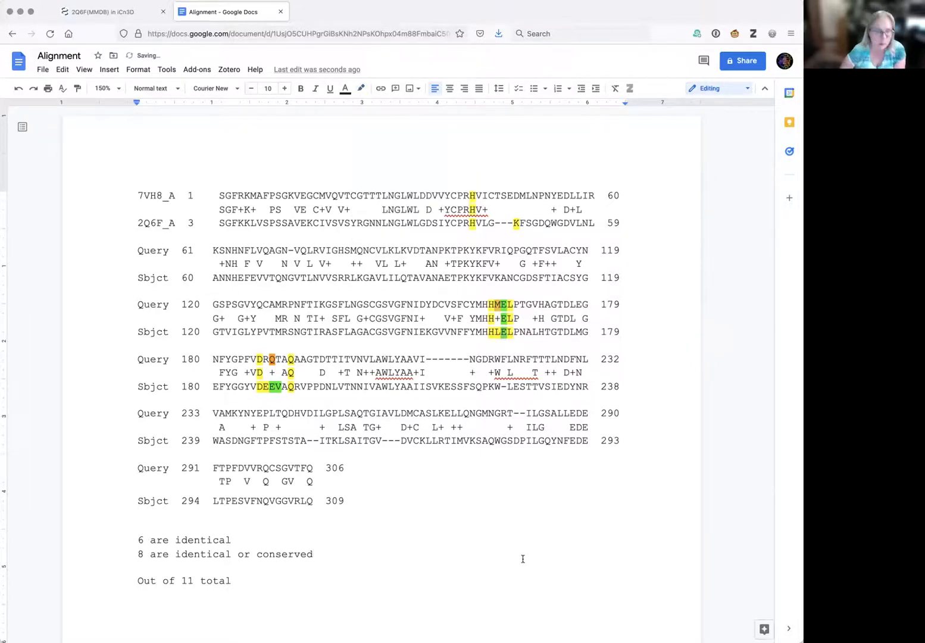
- Below "Out of 11 total", add the note "E164 is present in both proteins - forms a hydrogen bond" and start a new line
click(262, 585)
key(Return)
key(Return)
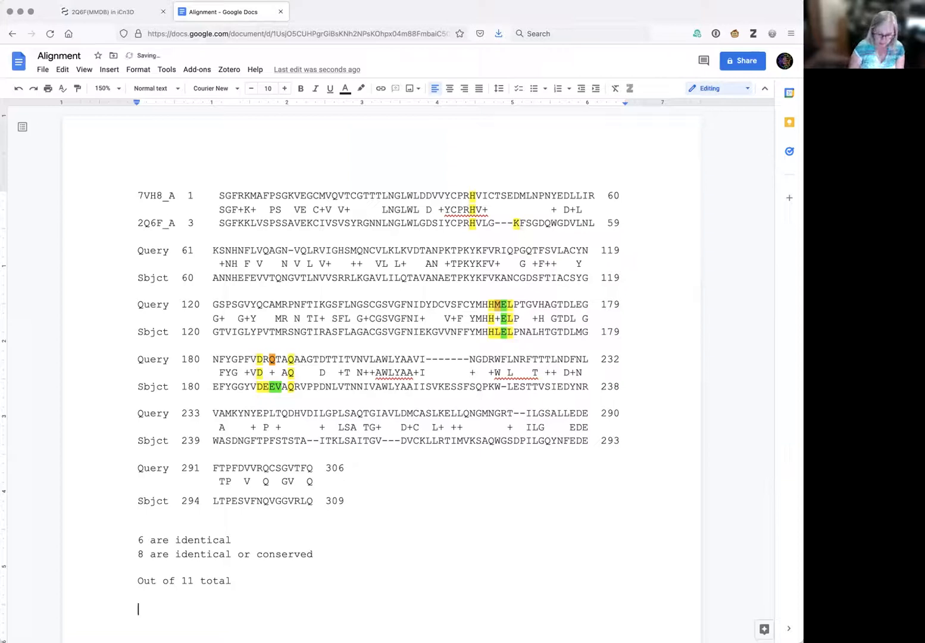
text(41)
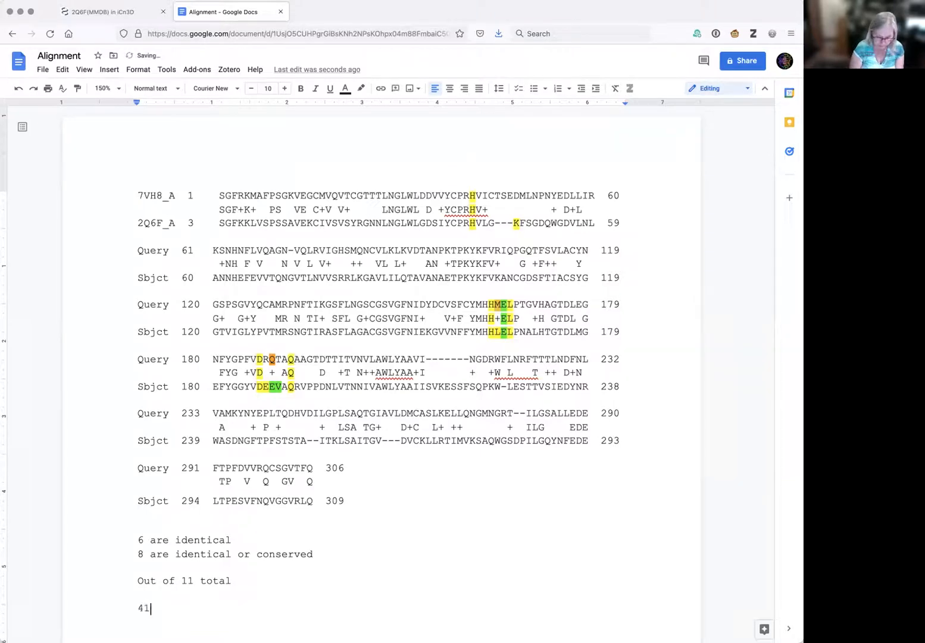
key(BackSpace)
key(BackSpace)
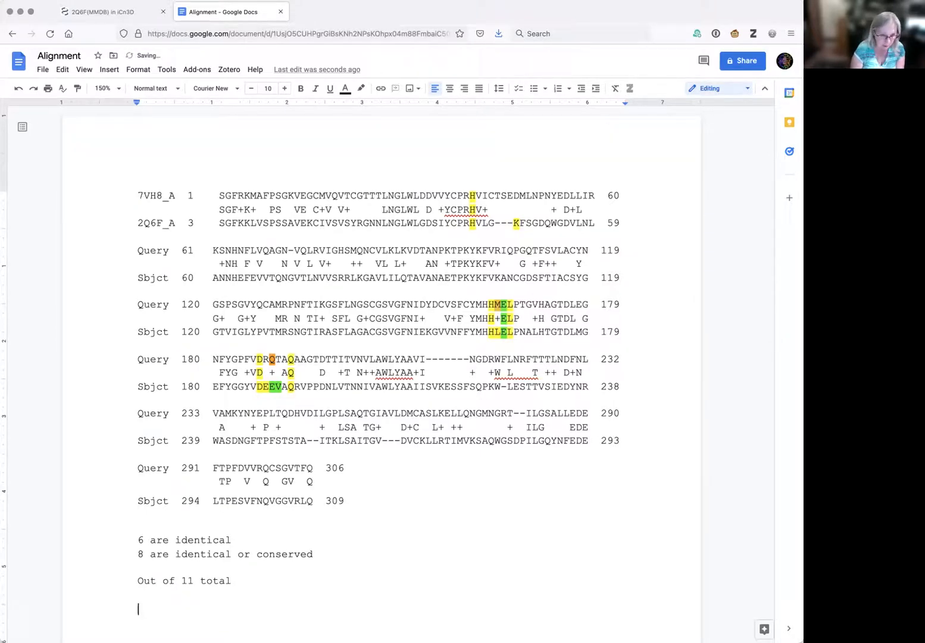
text(E16)
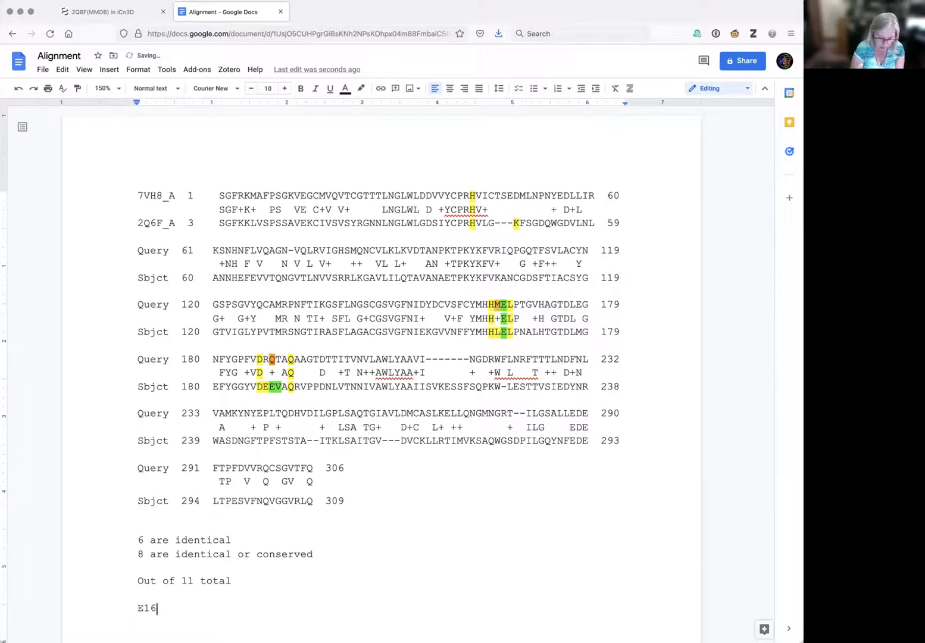
text(4 found)
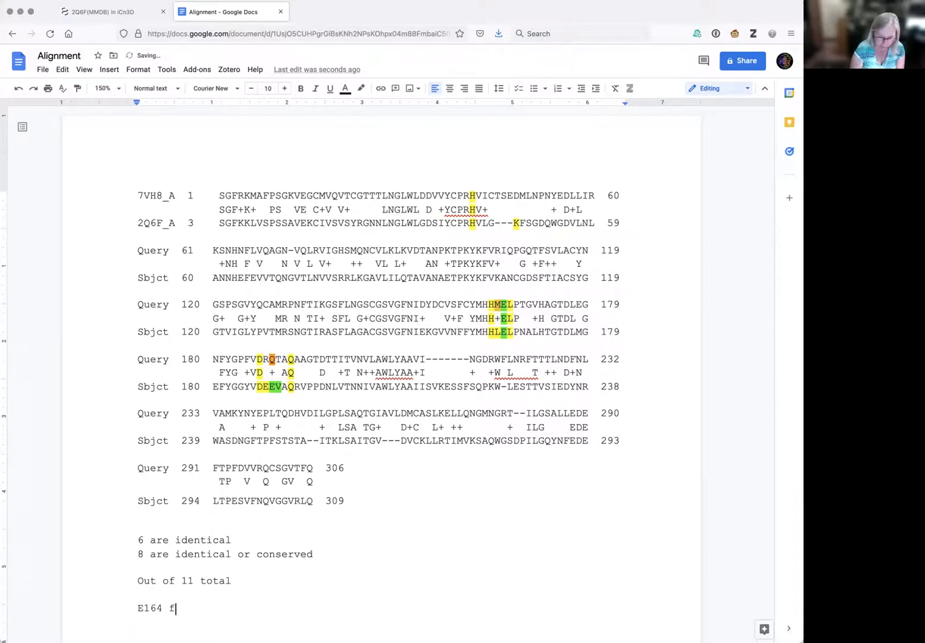
key(BackSpace)
key(BackSpace)
key(BackSpace)
key(BackSpace)
key(BackSpace)
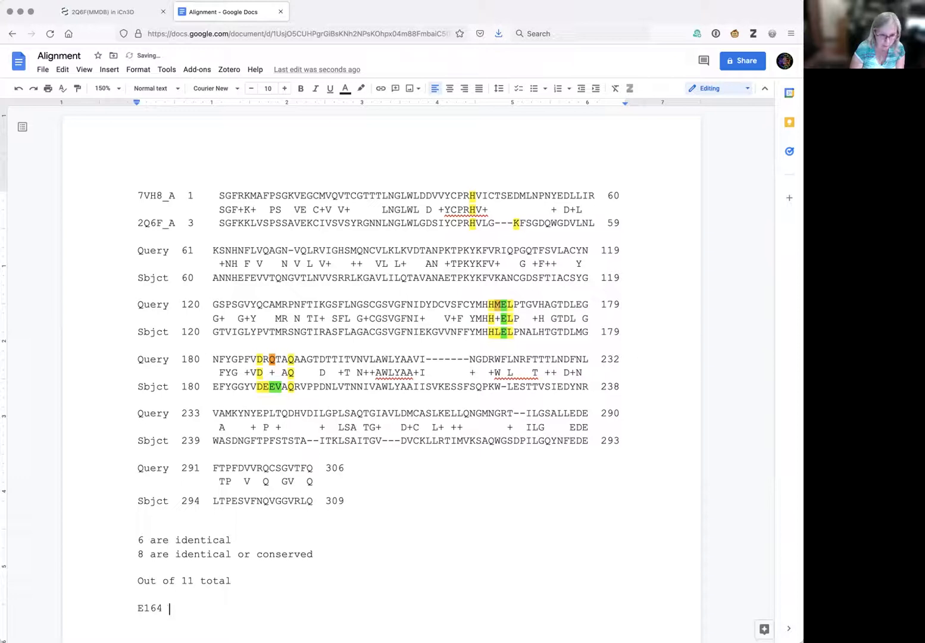
text(is present )
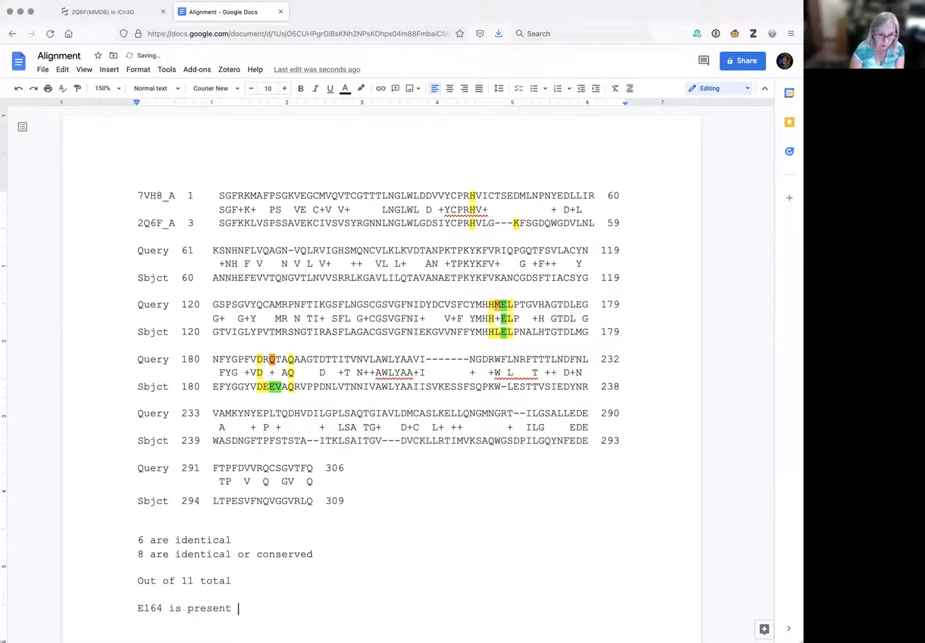
text(in both pro)
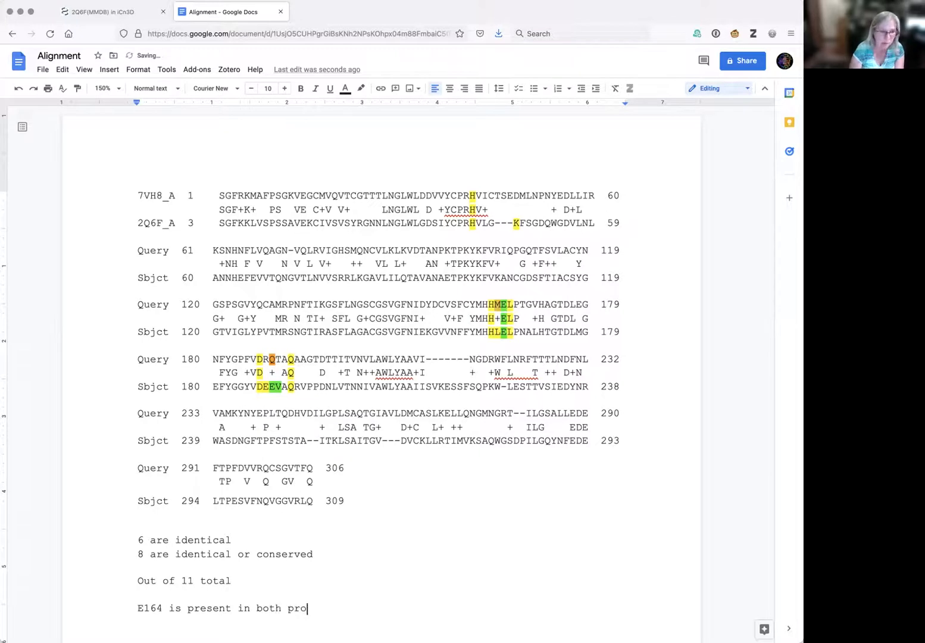
text(teins - forms)
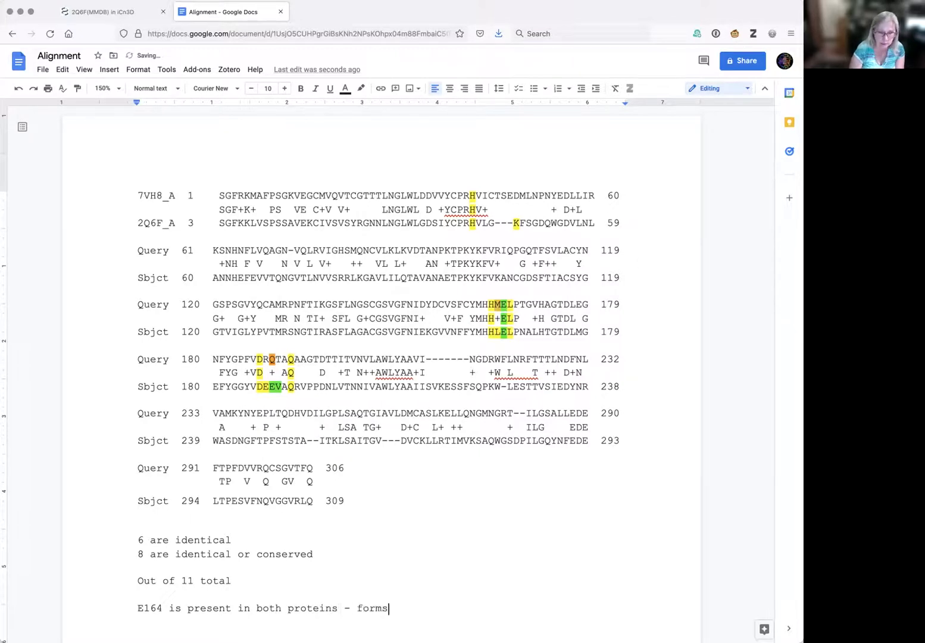
text( an ydrogen bond)
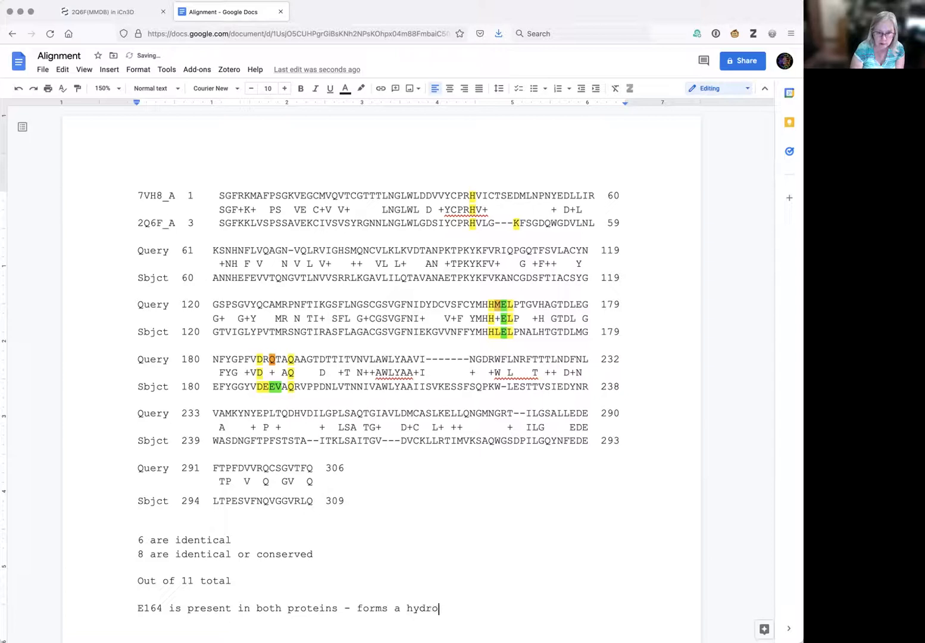
key(Return)
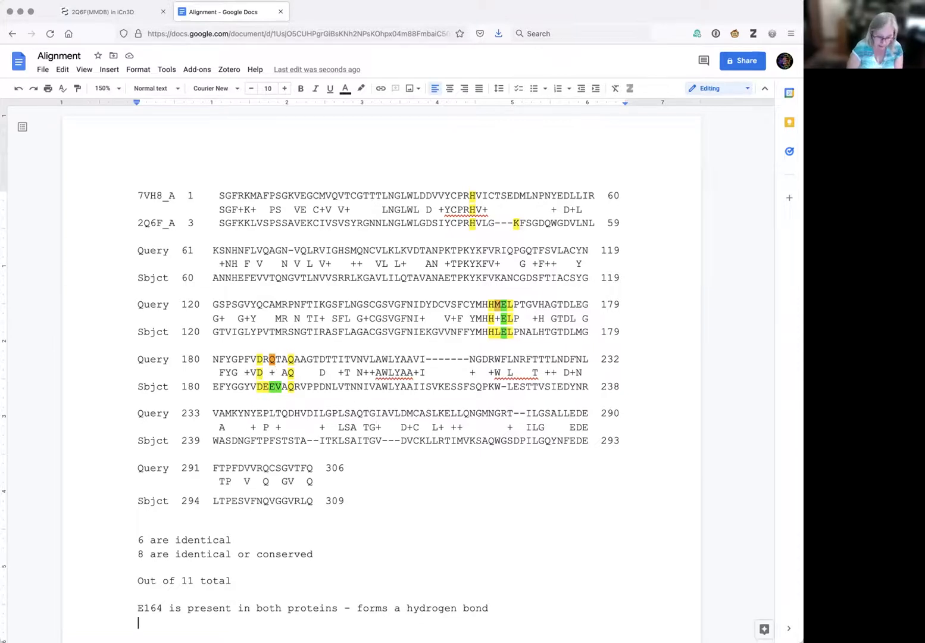
- Below the E164 note, write "E188 in only present in one - but the glutamine might be able form a hydrogen bond"
text(E188 in)
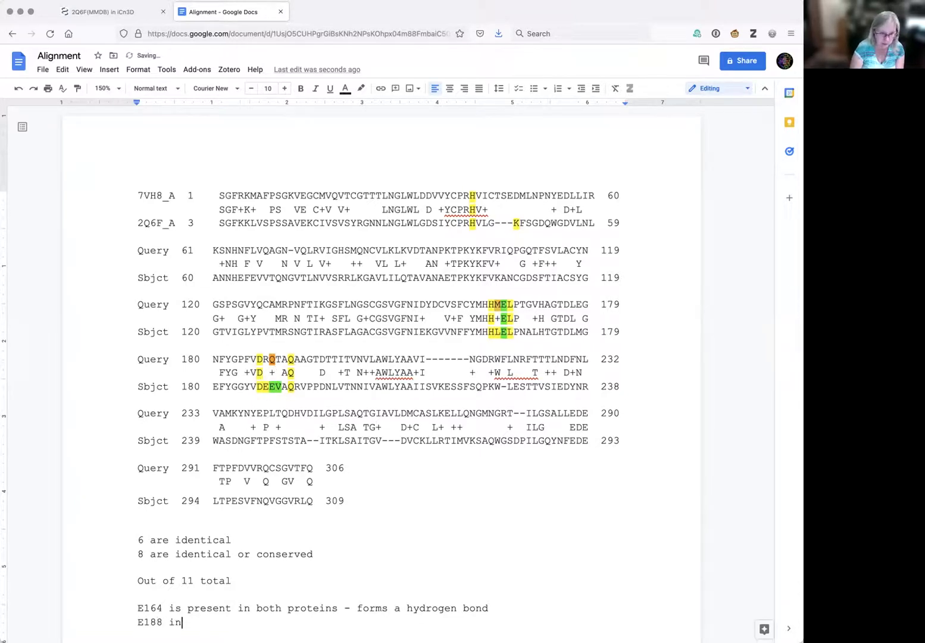
text( only present )
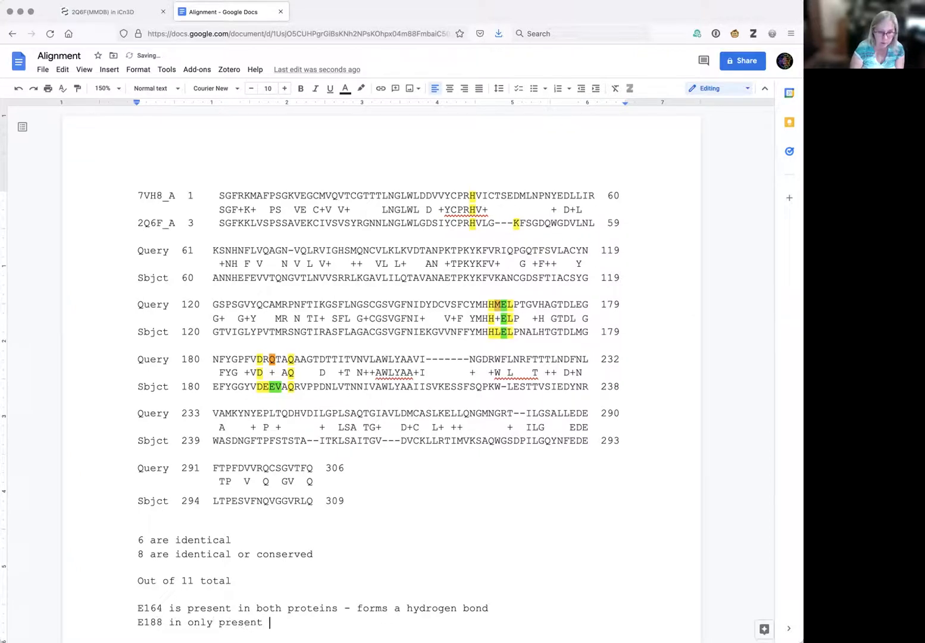
text(in one - but)
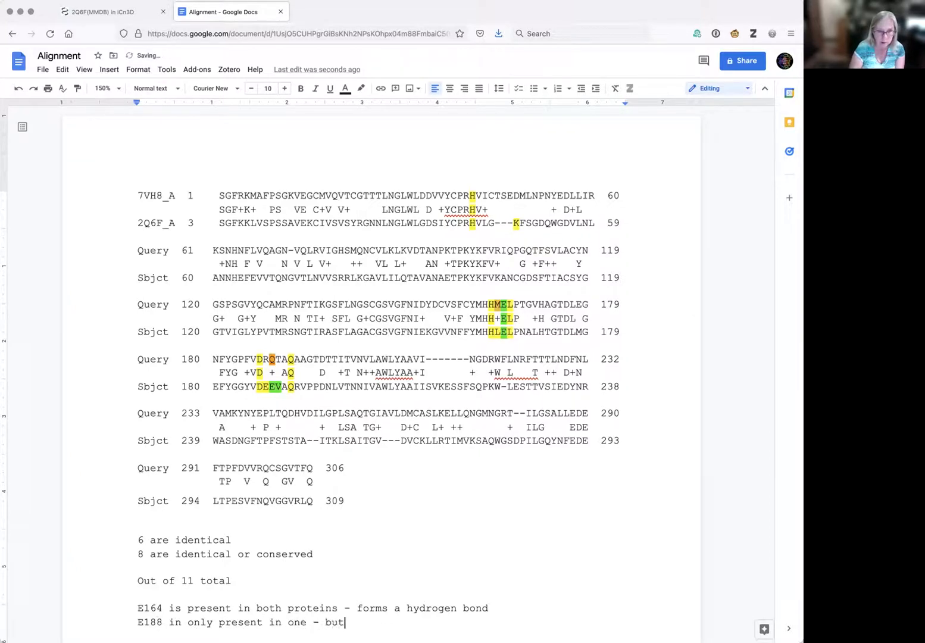
text( query)
key(BackSpace)
key(BackSpace)
key(BackSpace)
key(BackSpace)
key(BackSpace)
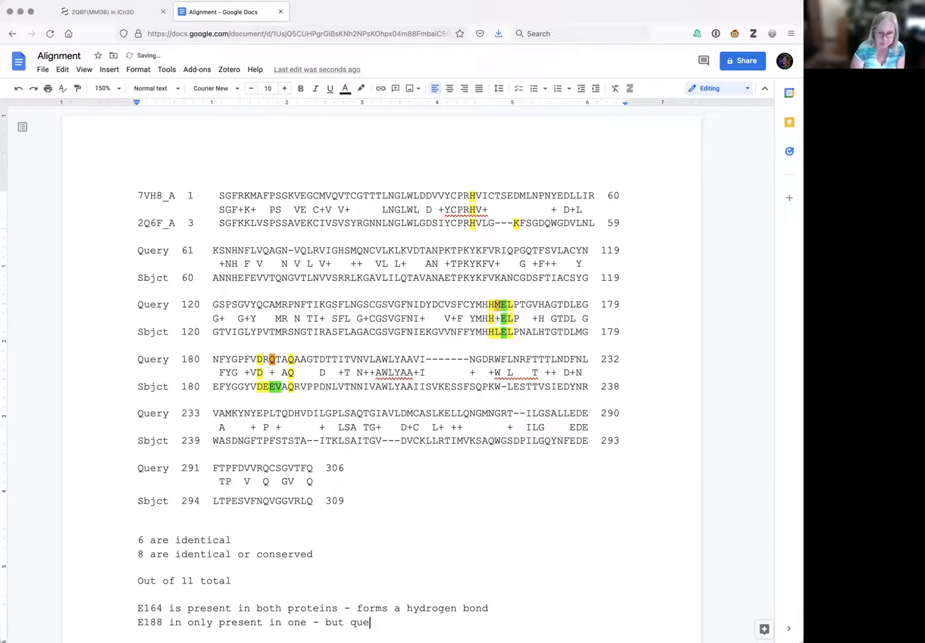
text(the )
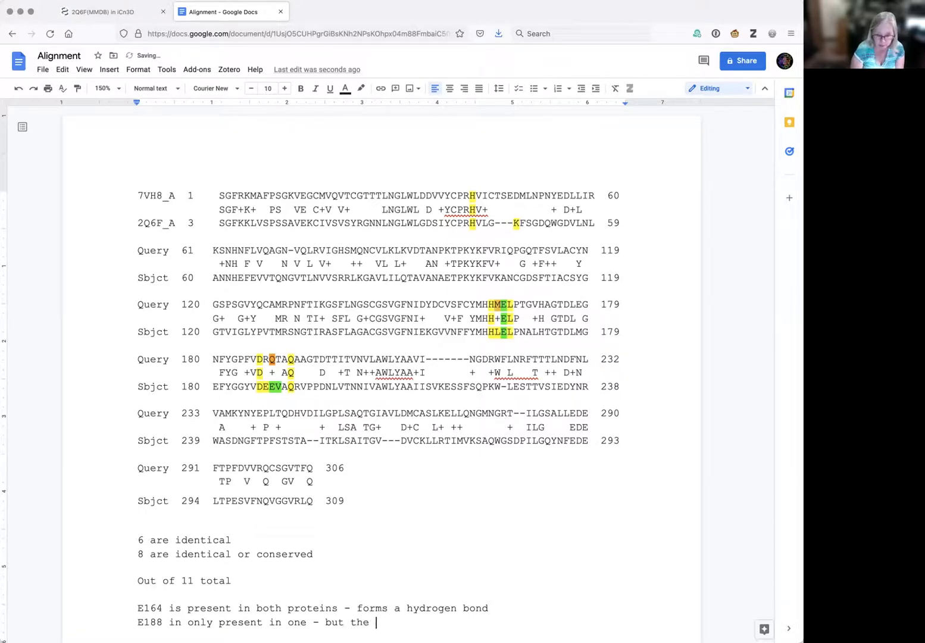
text(glutam)
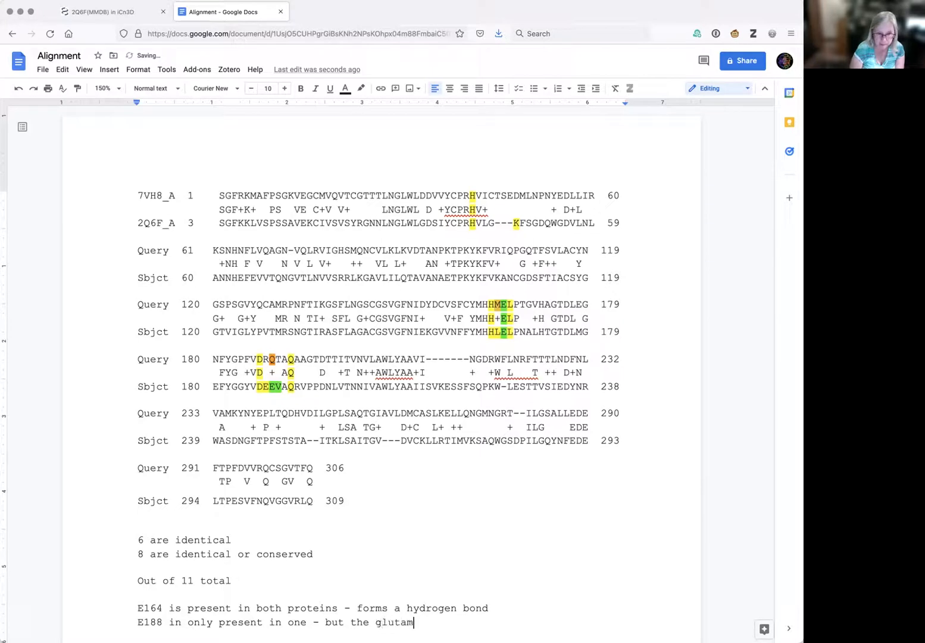
text(ine might )
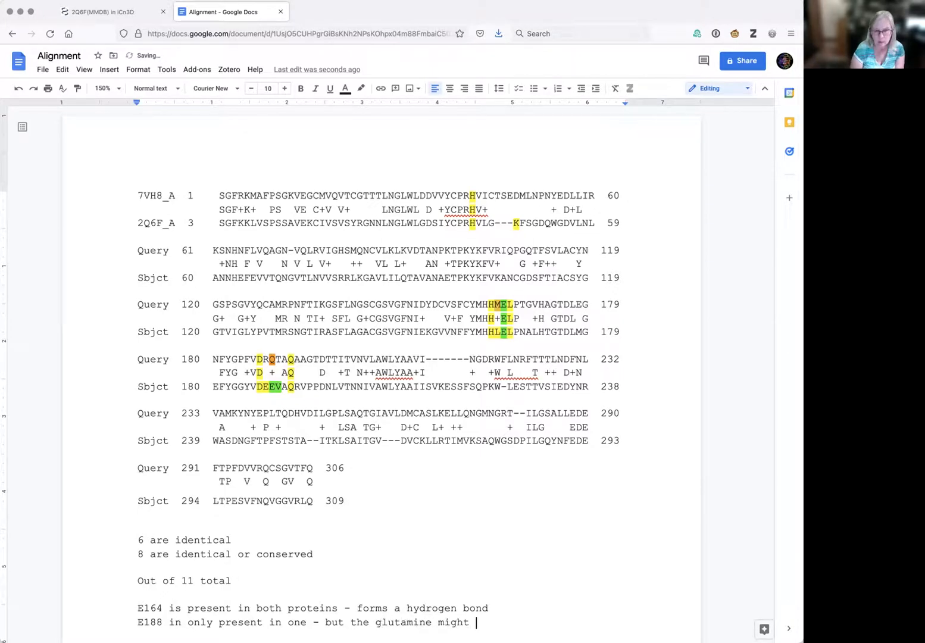
text(be able)
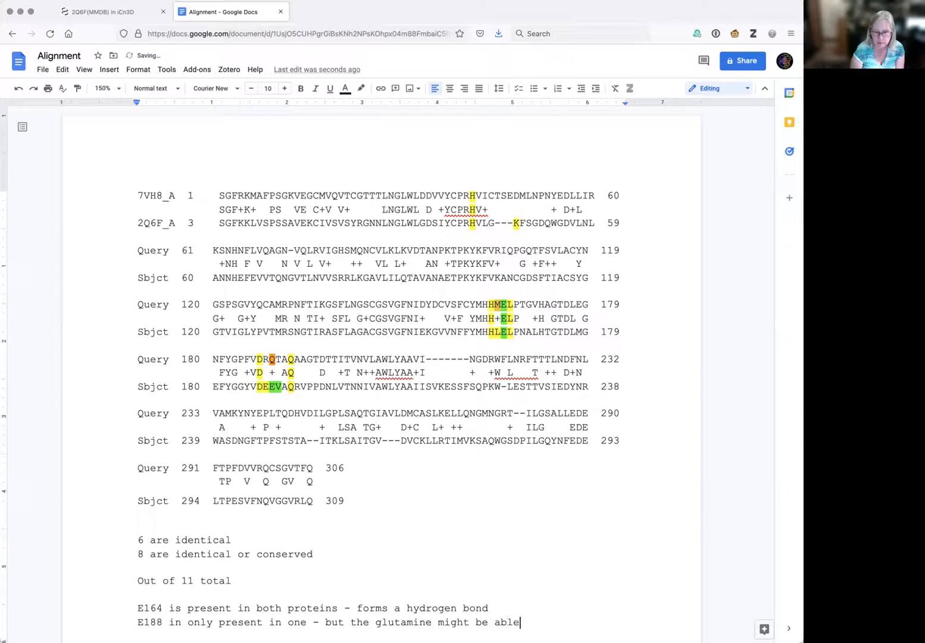
text(r)
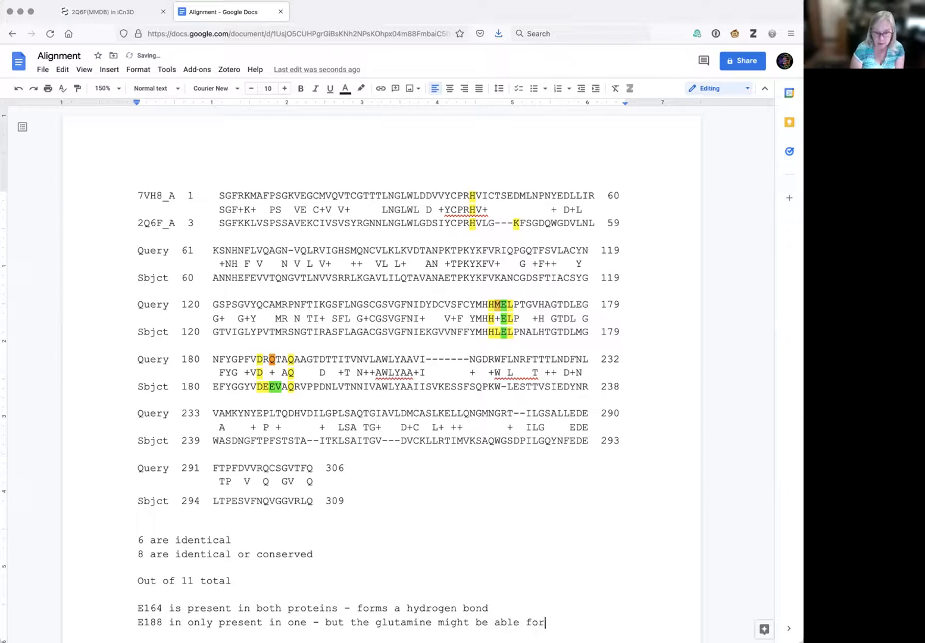
text(m a hydro)
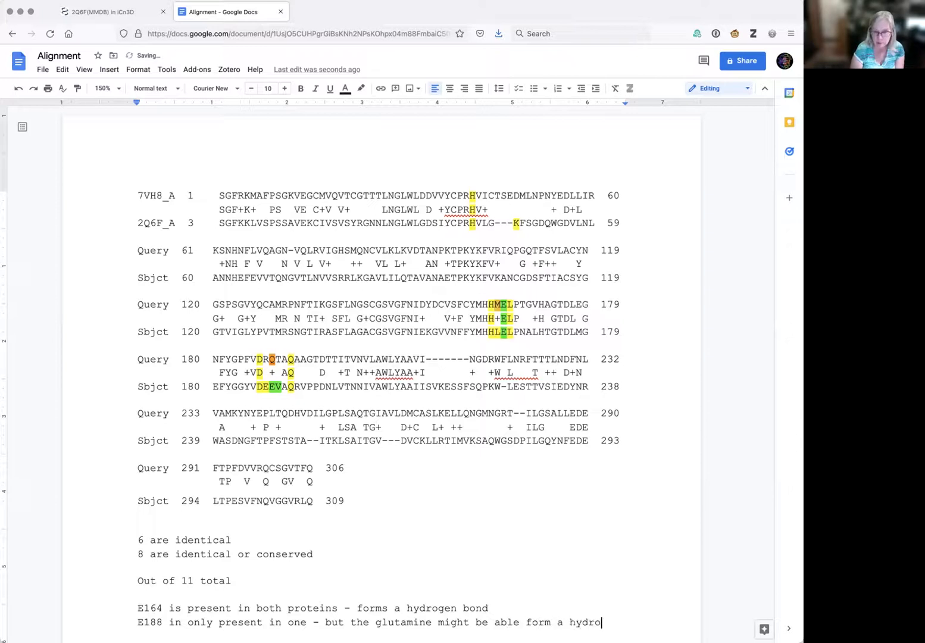
text(gen bond)
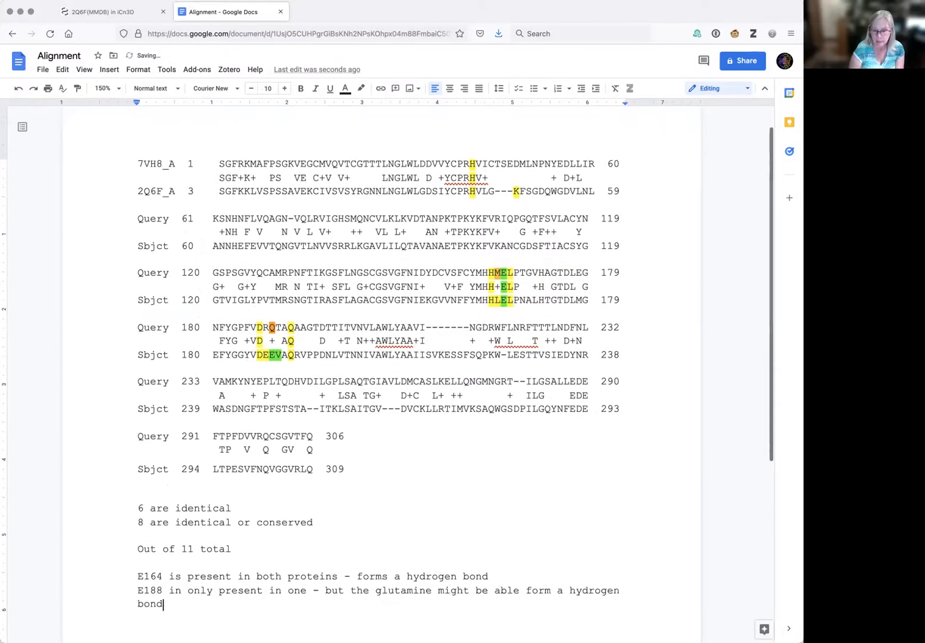
- Switch to iCn3D, close the Sequences and Annotations window, and examine the hydrogen bonds between the binding-site residues and the inhibitor from several angles
click(134, 12)
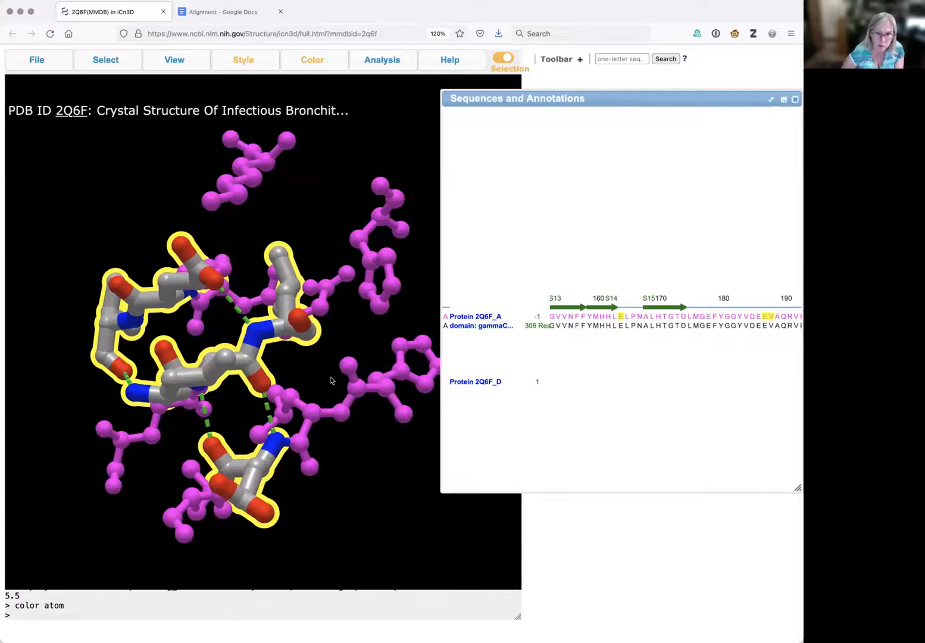
click(795, 99)
drag(246, 334, 282, 322)
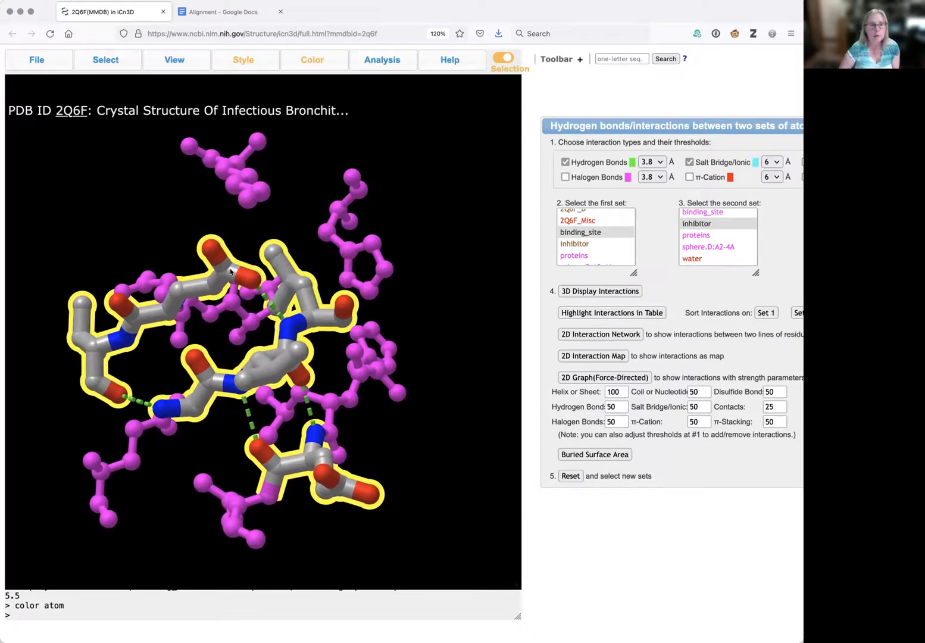
drag(241, 265, 233, 242)
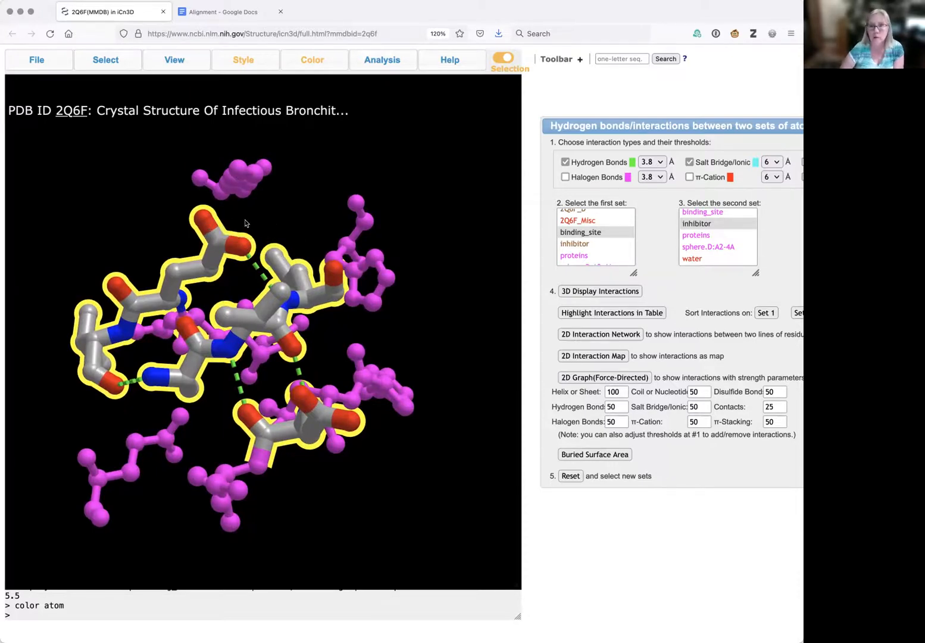
drag(282, 268, 287, 245)
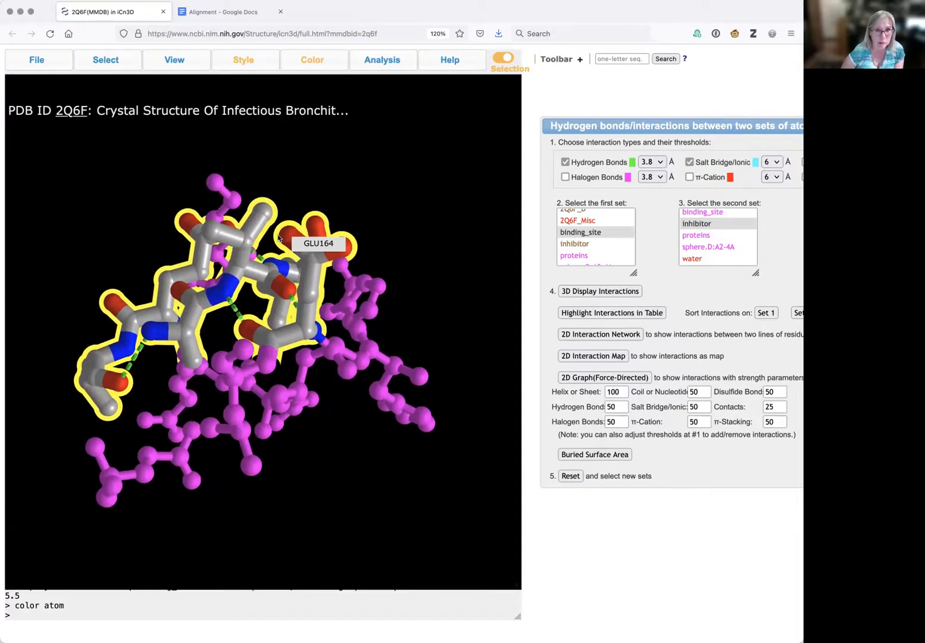
- Return to the Alignment document in Google Docs and review the highlighted residues and the notes below the alignment
click(220, 12)
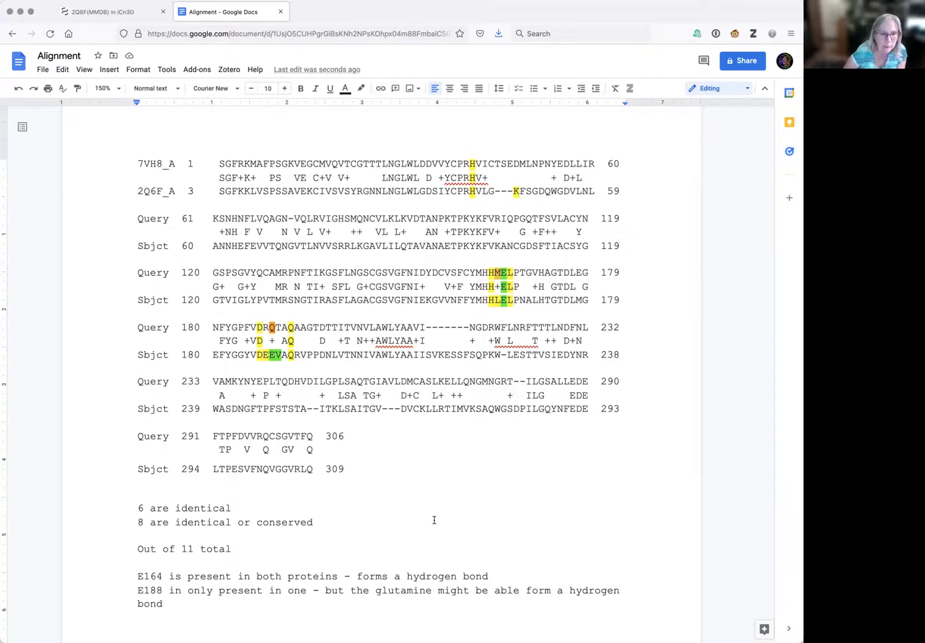
click(458, 519)
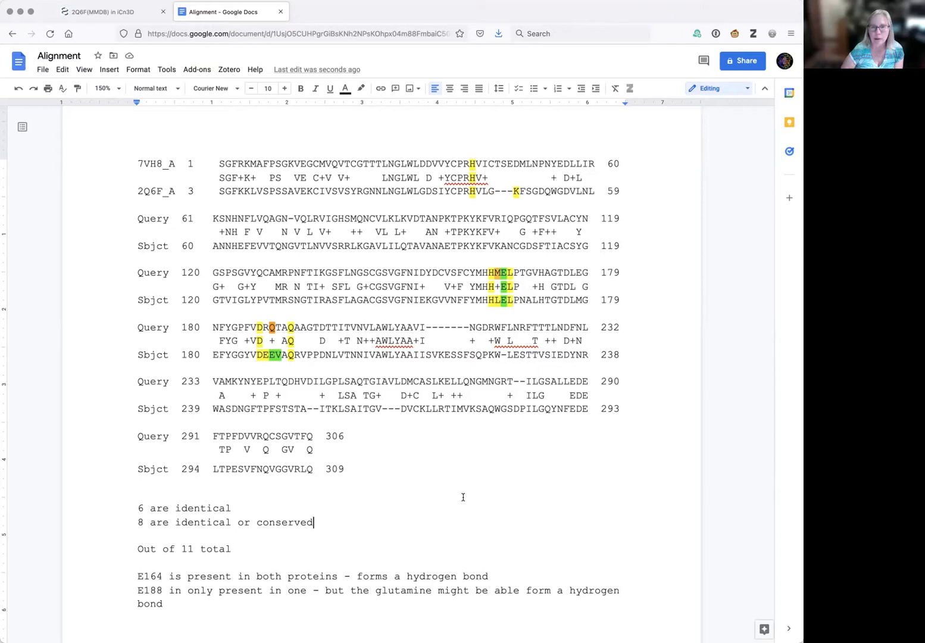
click(422, 490)
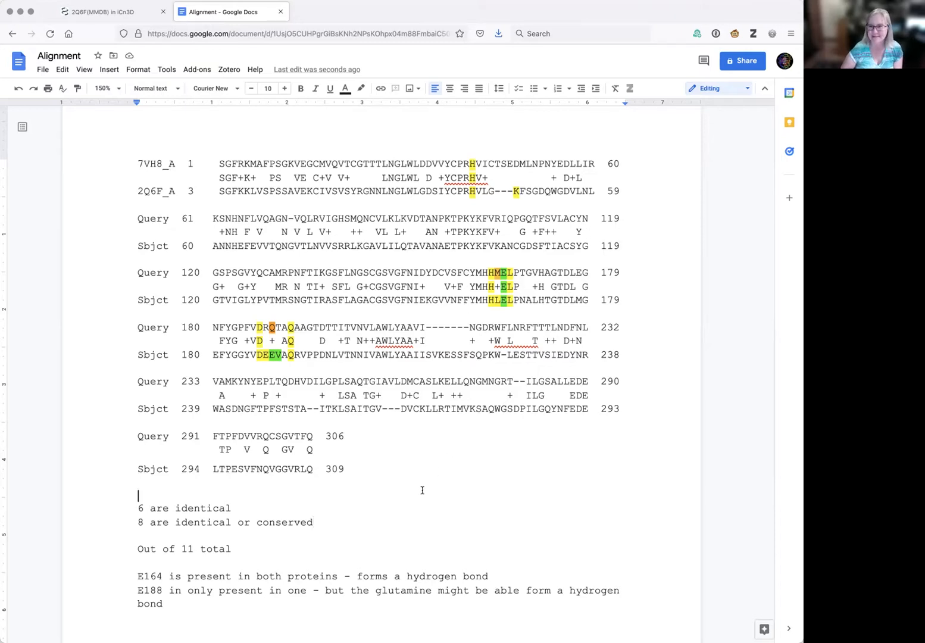